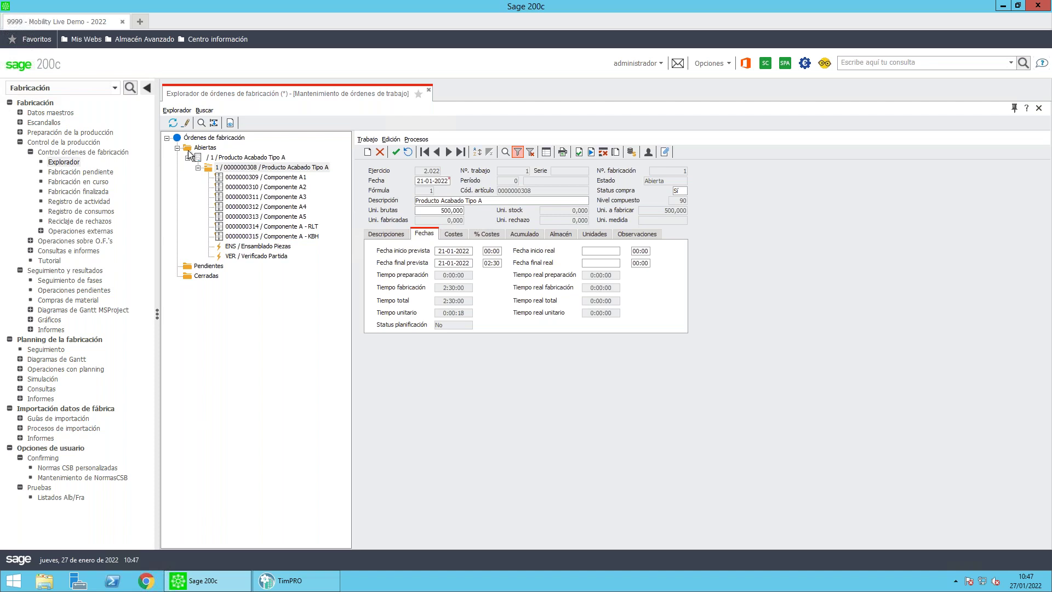
Select the open work order for Producto Acabado Tipo A and inspect its manufacturing activities record, then close that record
{"action": "left_click", "coordinate": [304, 170]}
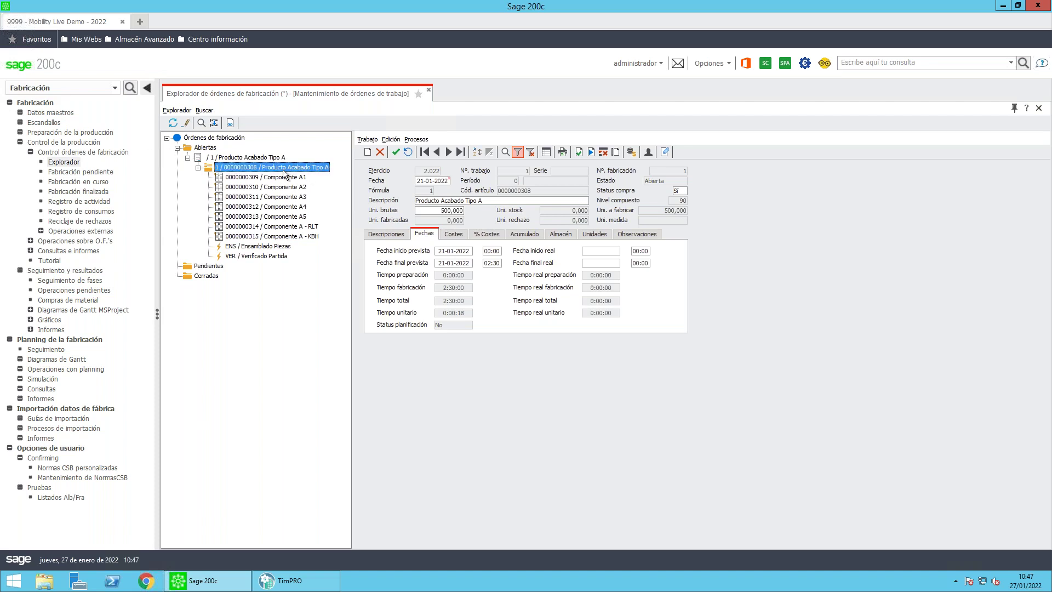
{"action": "left_click", "coordinate": [245, 157]}
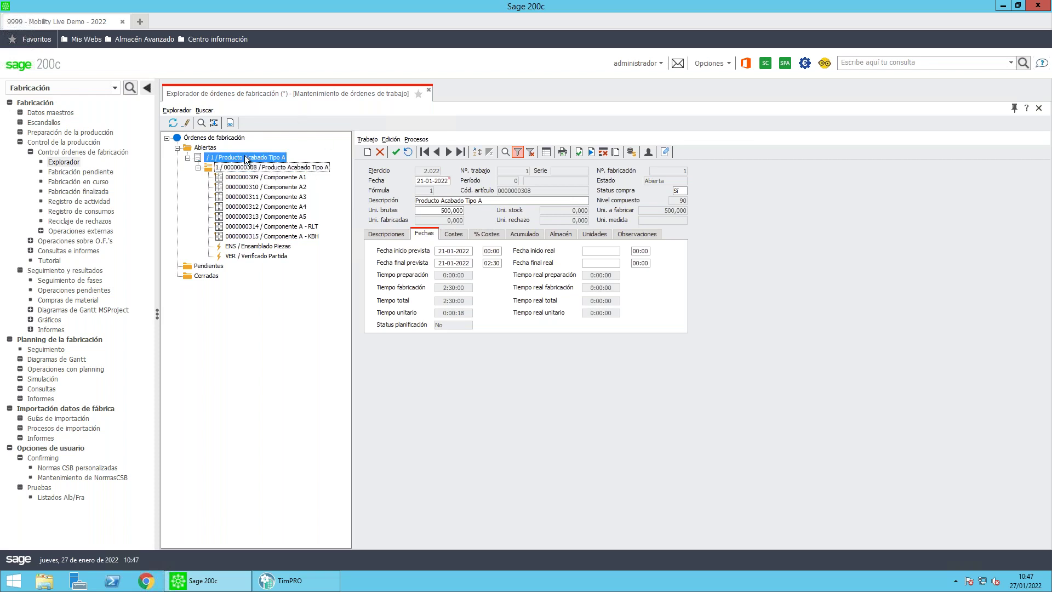
{"action": "left_click", "coordinate": [273, 168]}
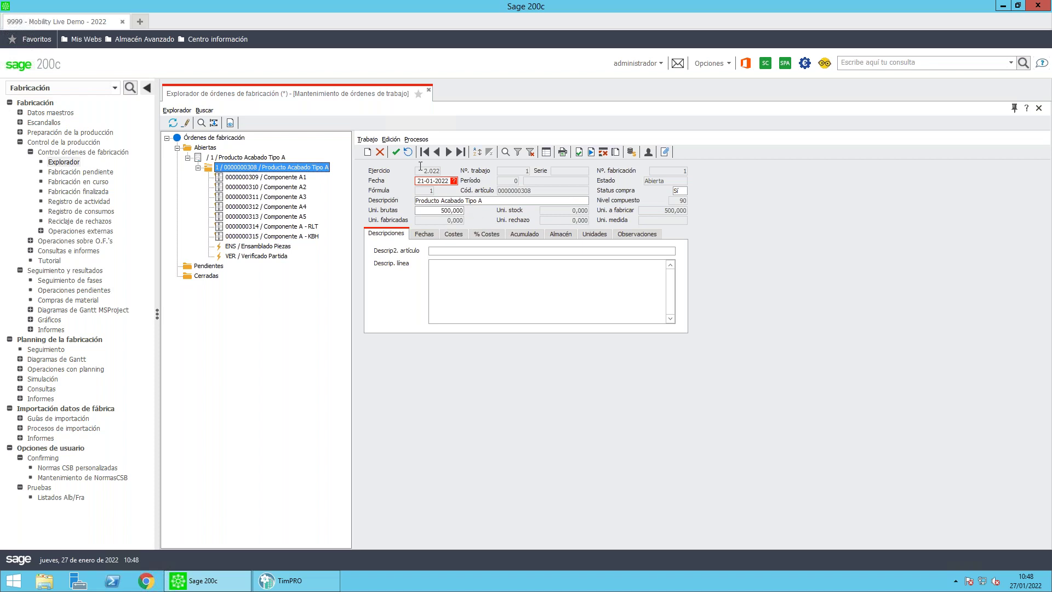
{"action": "left_click", "coordinate": [416, 139]}
{"action": "mouse_move", "coordinate": [434, 156]}
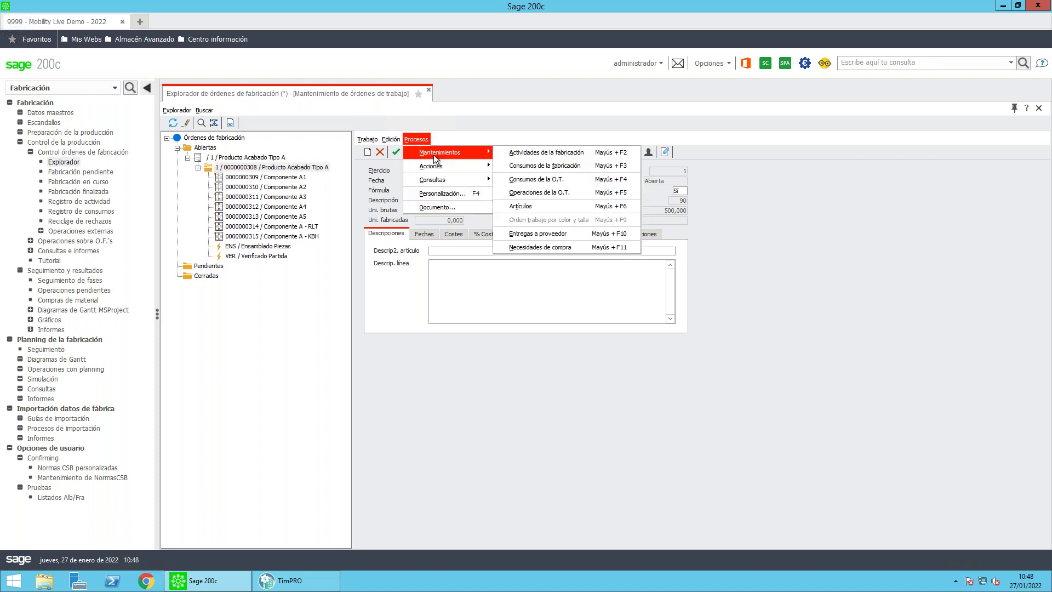
{"action": "left_click", "coordinate": [540, 153]}
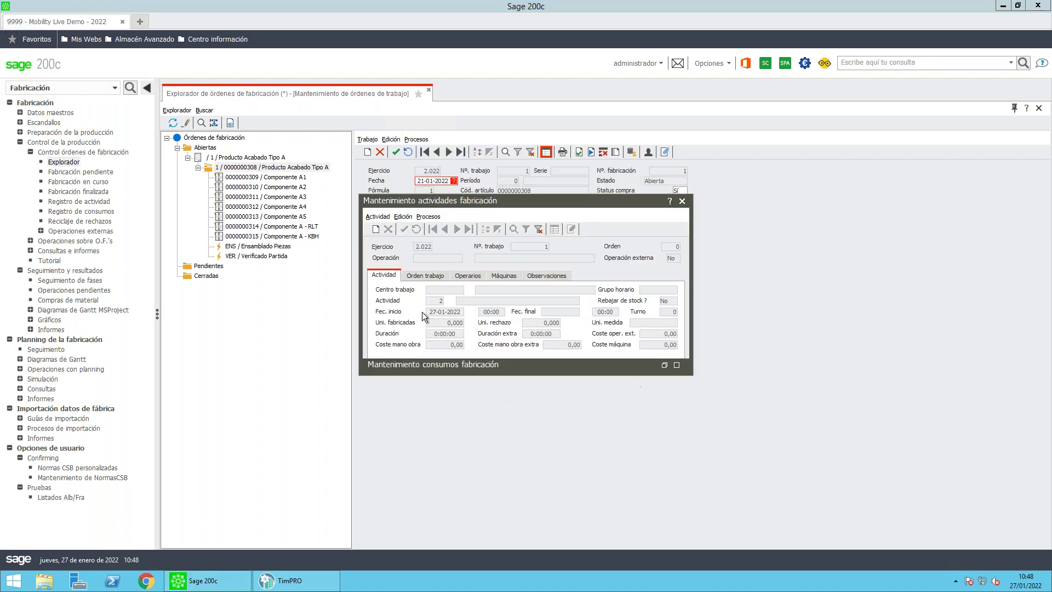
{"action": "left_click_drag", "start_coordinate": [550, 206], "coordinate": [576, 215]}
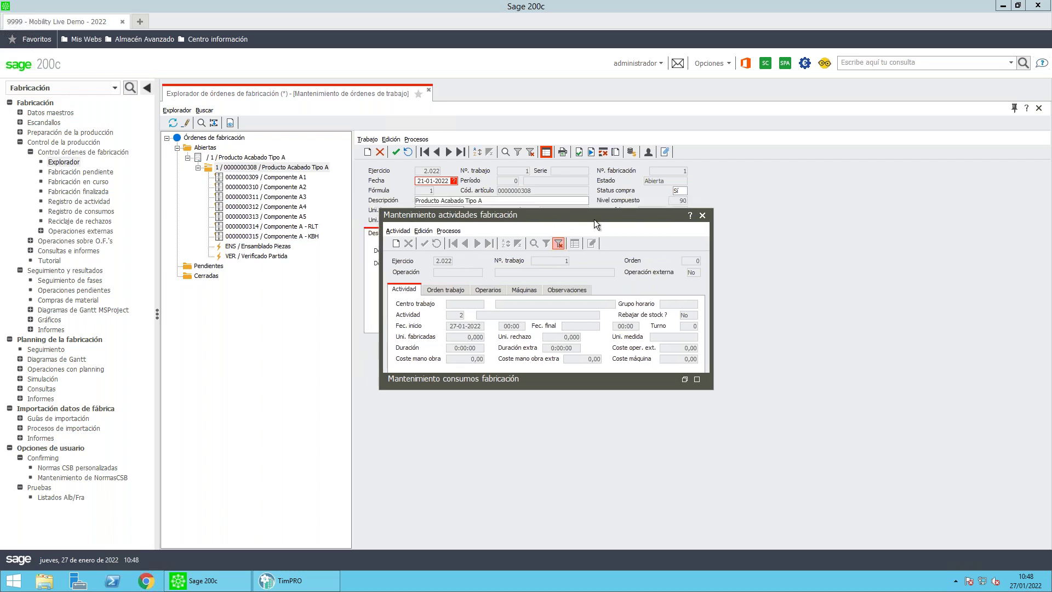
{"action": "left_click", "coordinate": [702, 216]}
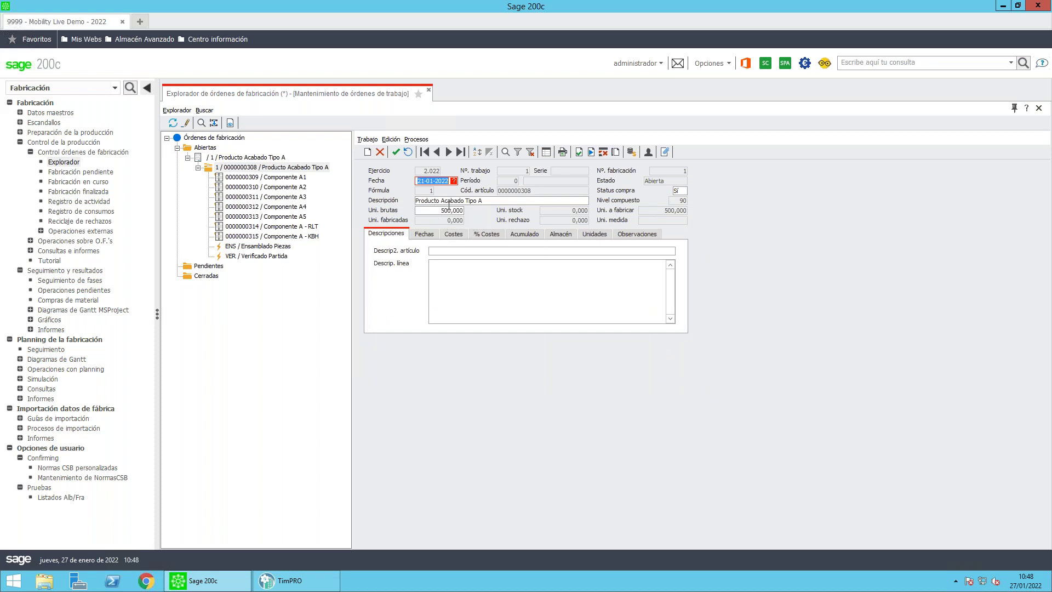
Review the work order's dates and costs, and check its manufacturing activities record once more
{"action": "left_click", "coordinate": [435, 235]}
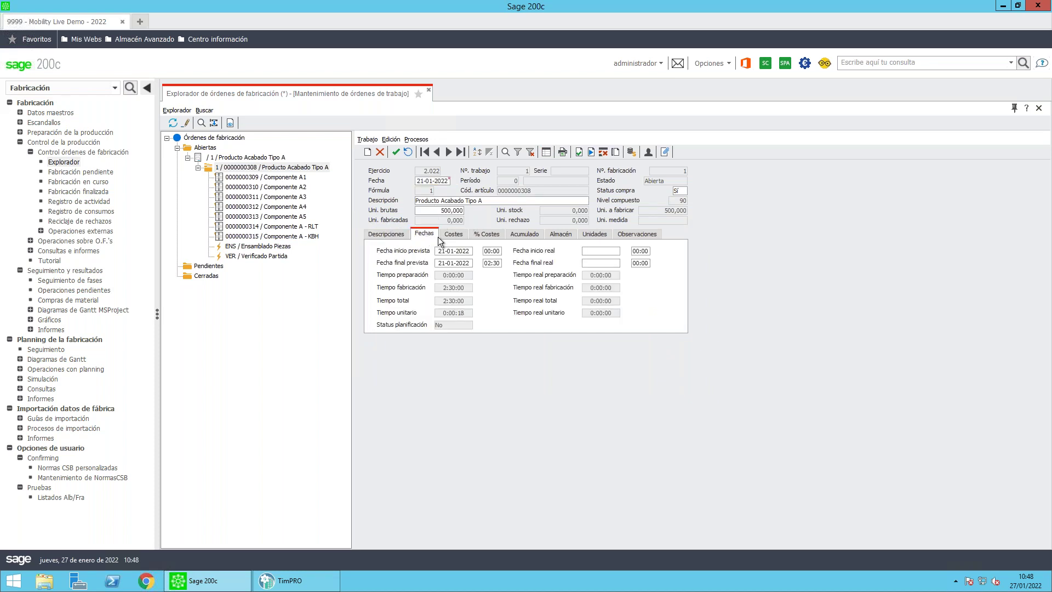
{"action": "left_click", "coordinate": [451, 234]}
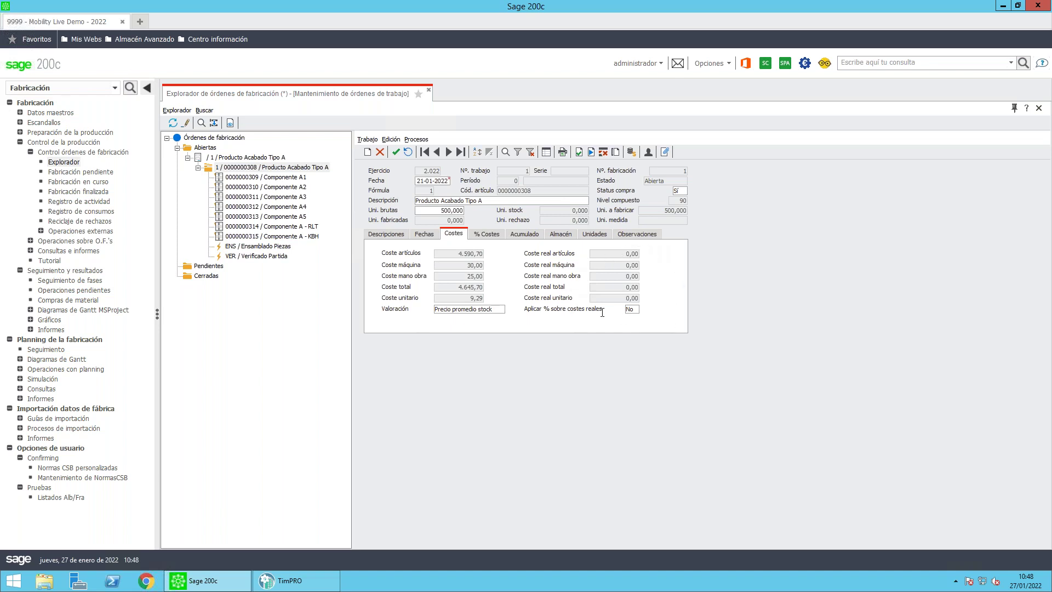
{"action": "left_click", "coordinate": [416, 139]}
{"action": "mouse_move", "coordinate": [438, 153]}
{"action": "left_click", "coordinate": [527, 153]}
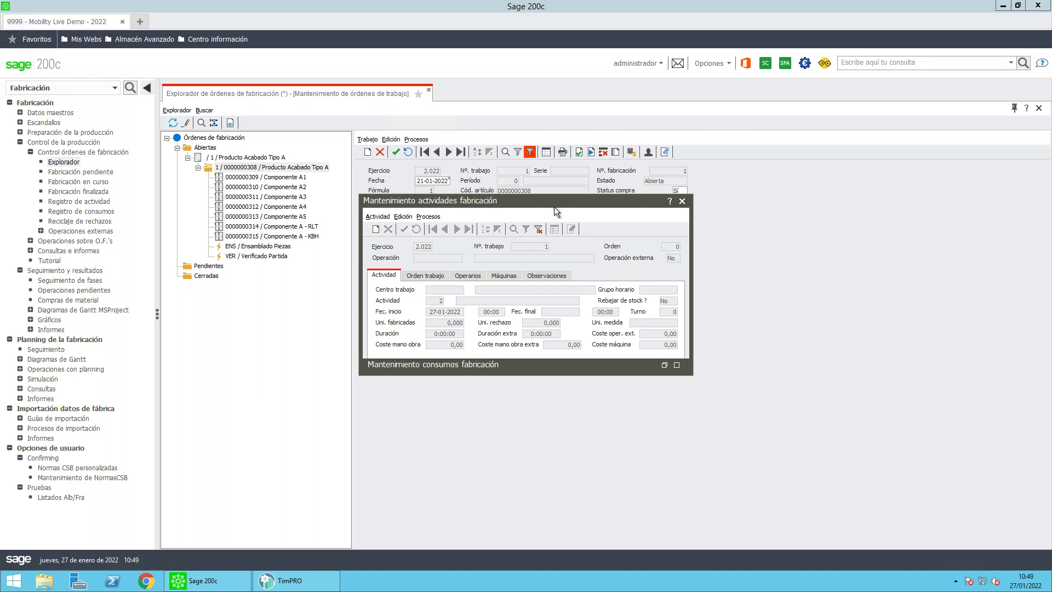
{"action": "left_click_drag", "start_coordinate": [559, 200], "coordinate": [564, 210]}
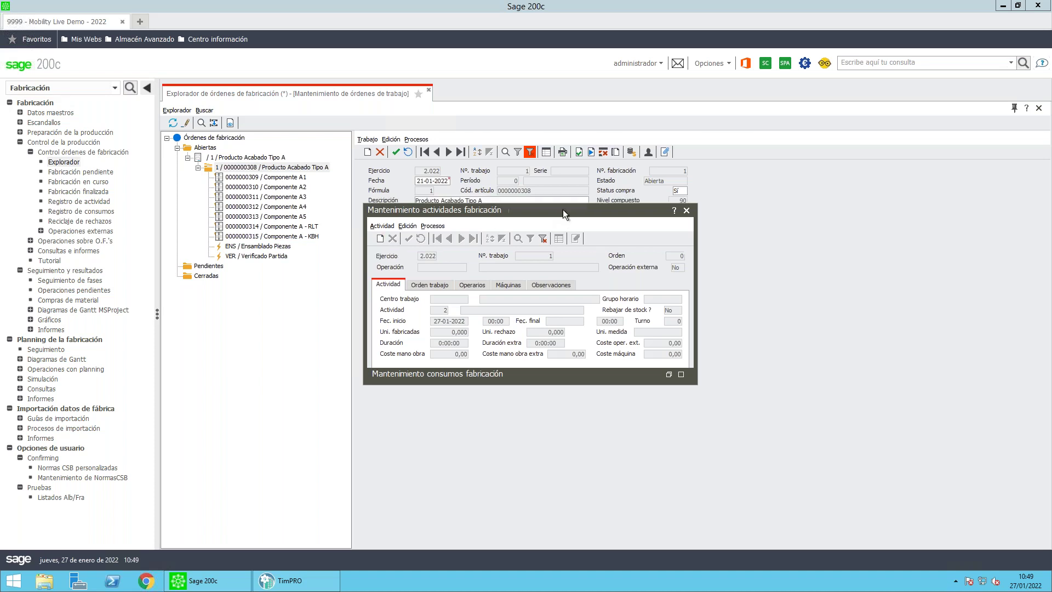
{"action": "left_click", "coordinate": [686, 210]}
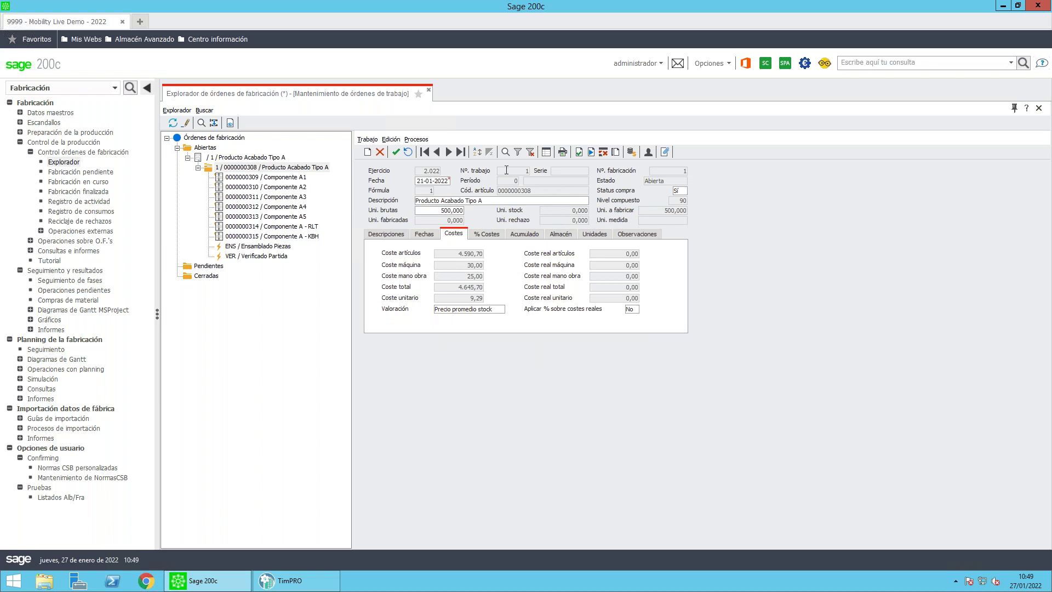
Examine the consumption record of Componente A1 in the work order, including its warehouse, units and description details
{"action": "left_click", "coordinate": [321, 167]}
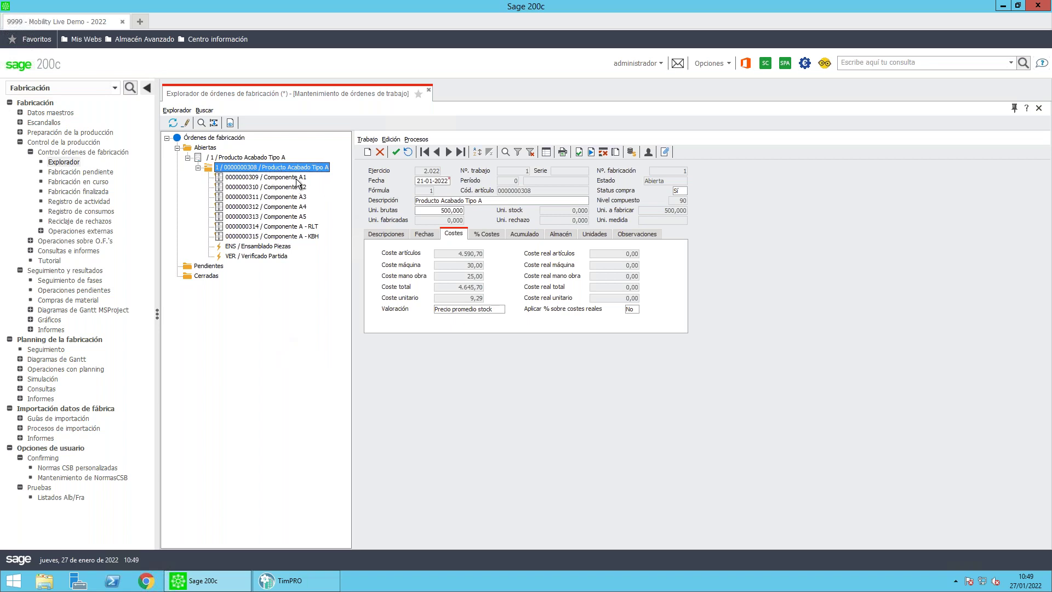
{"action": "left_click", "coordinate": [279, 180]}
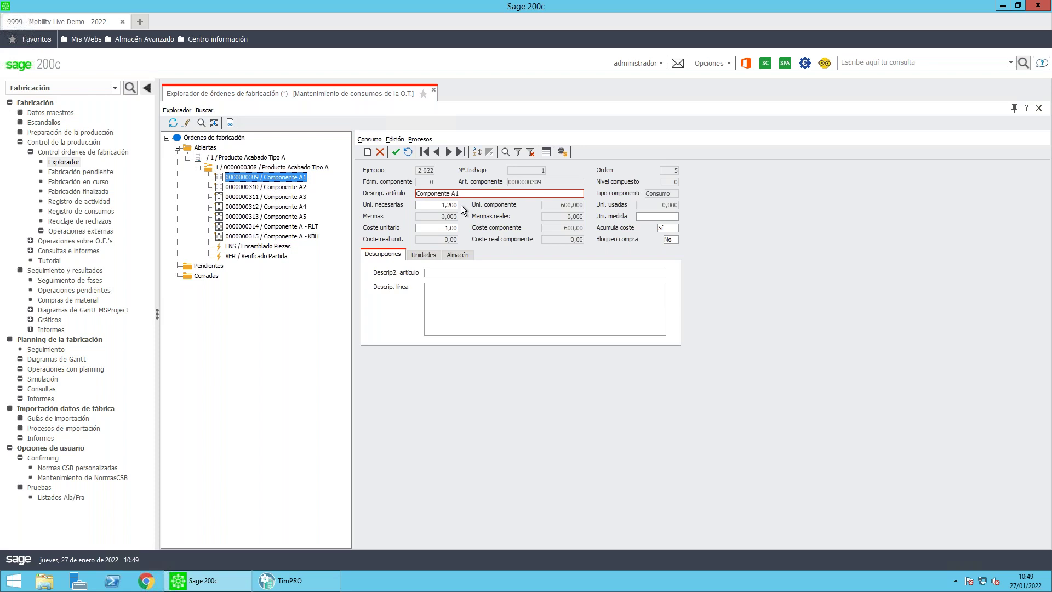
{"action": "left_click", "coordinate": [454, 255]}
{"action": "left_click", "coordinate": [423, 254]}
{"action": "left_click", "coordinate": [389, 256]}
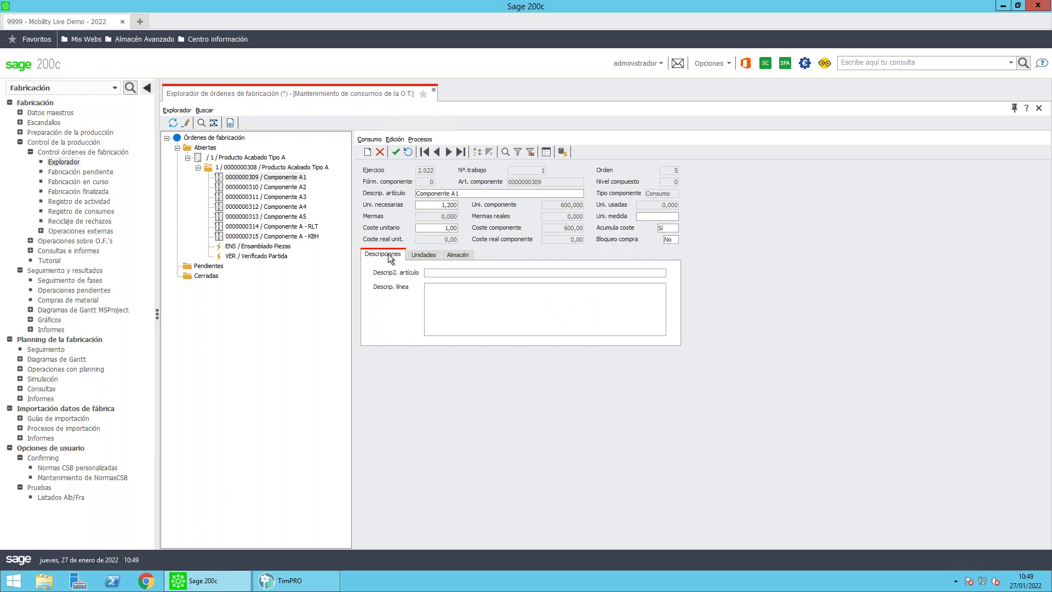
Examine the units and warehouse details of Componente A2 in the work order
{"action": "left_click", "coordinate": [292, 188]}
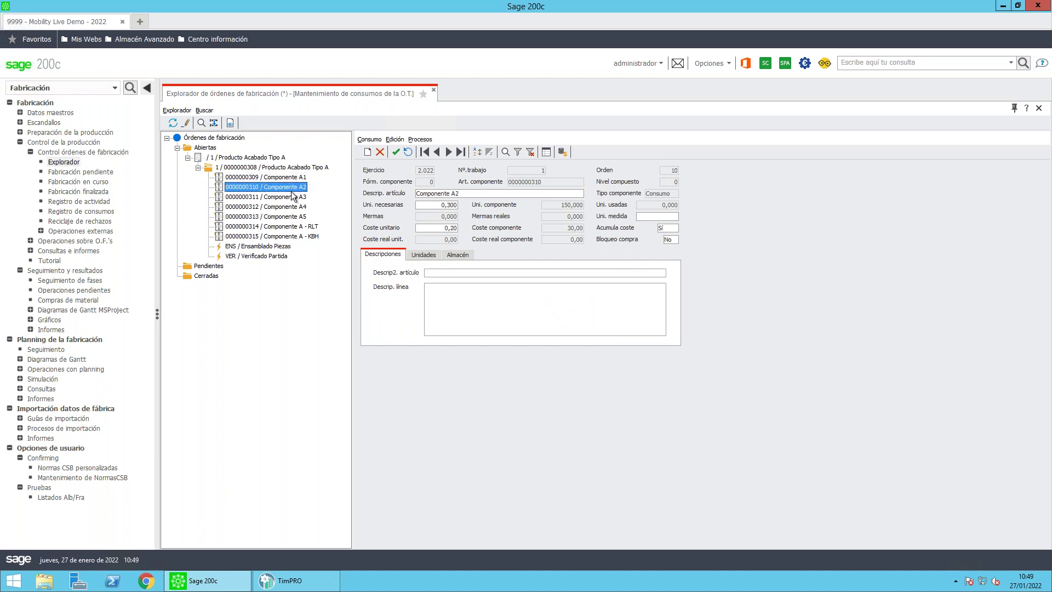
{"action": "left_click", "coordinate": [422, 258]}
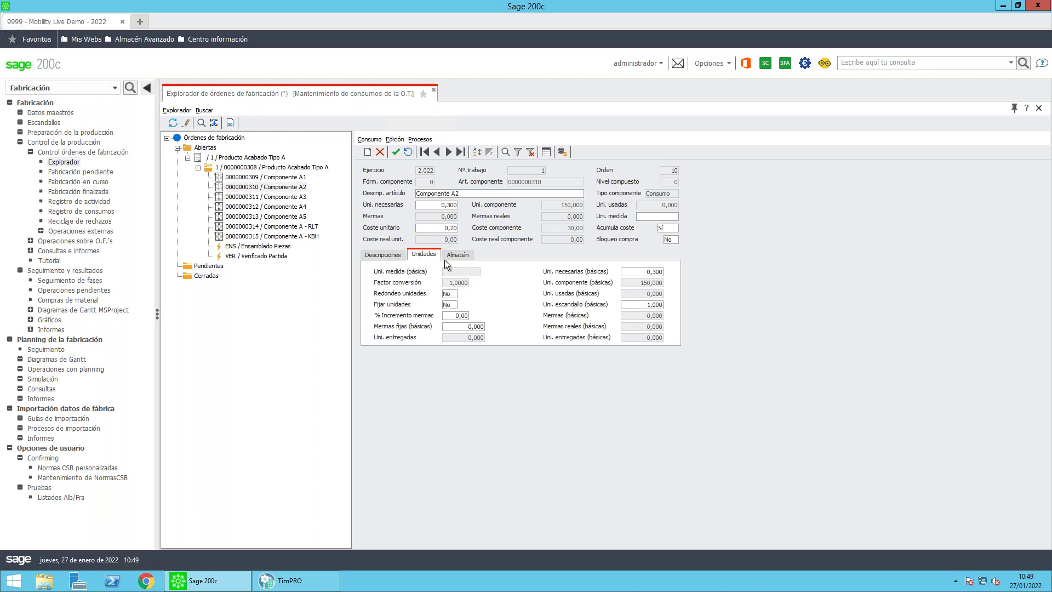
{"action": "left_click", "coordinate": [452, 256]}
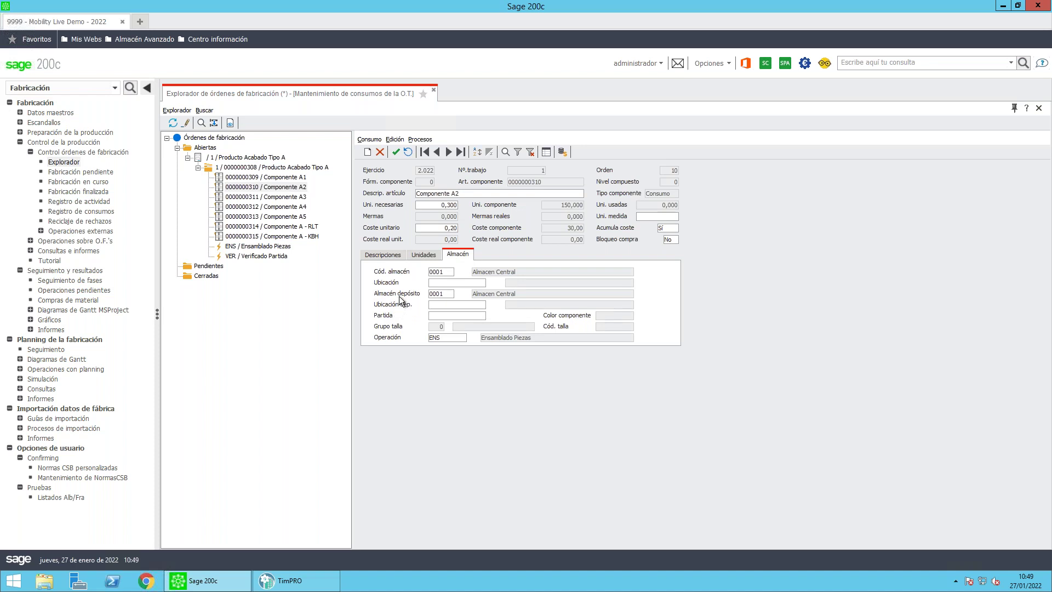
Go through the consumption records of Componente A3, A4, A5, A - RLT and A - KBH
{"action": "left_click", "coordinate": [211, 39]}
{"action": "left_click", "coordinate": [268, 197]}
{"action": "left_click", "coordinate": [290, 207]}
{"action": "left_click", "coordinate": [277, 217]}
{"action": "left_click", "coordinate": [275, 227]}
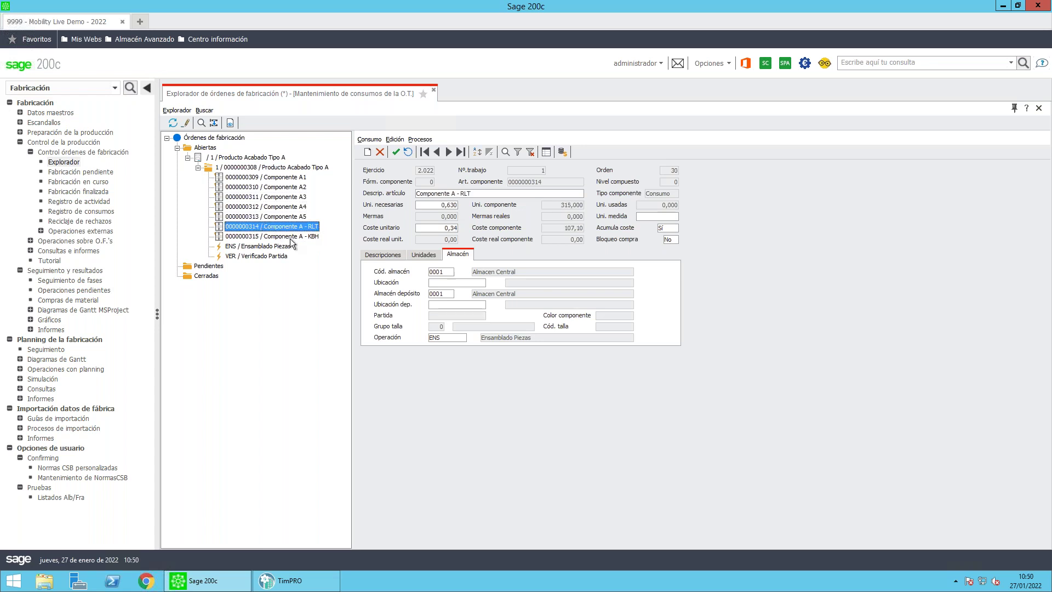
{"action": "left_click", "coordinate": [291, 238]}
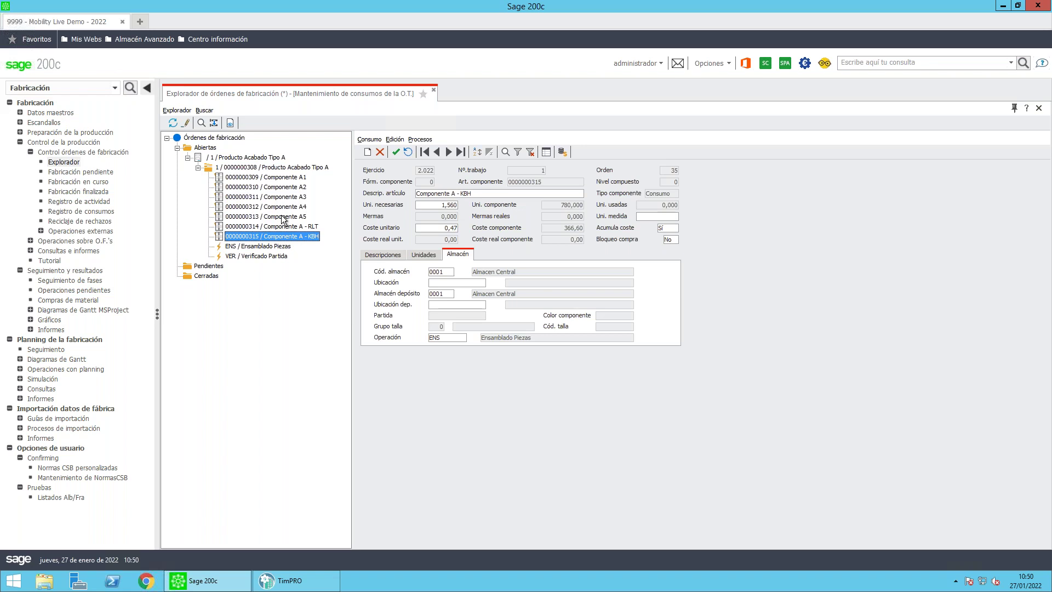
Review the work order's operations ENS / Ensamblado Piezas and VER / Verificado Partida, and return to Componente A1
{"action": "left_click", "coordinate": [299, 168]}
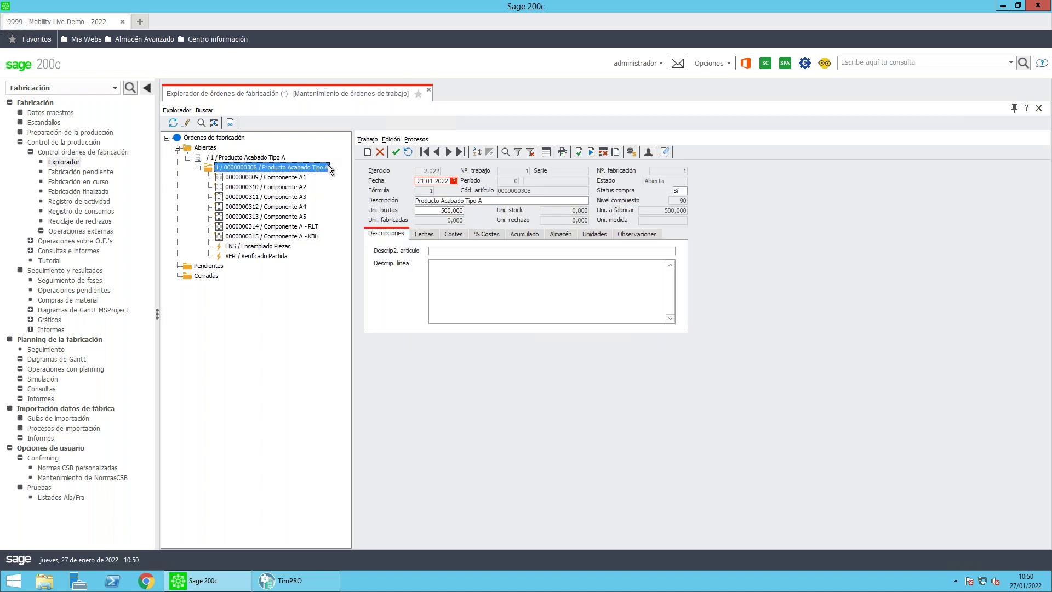
{"action": "left_click", "coordinate": [274, 187]}
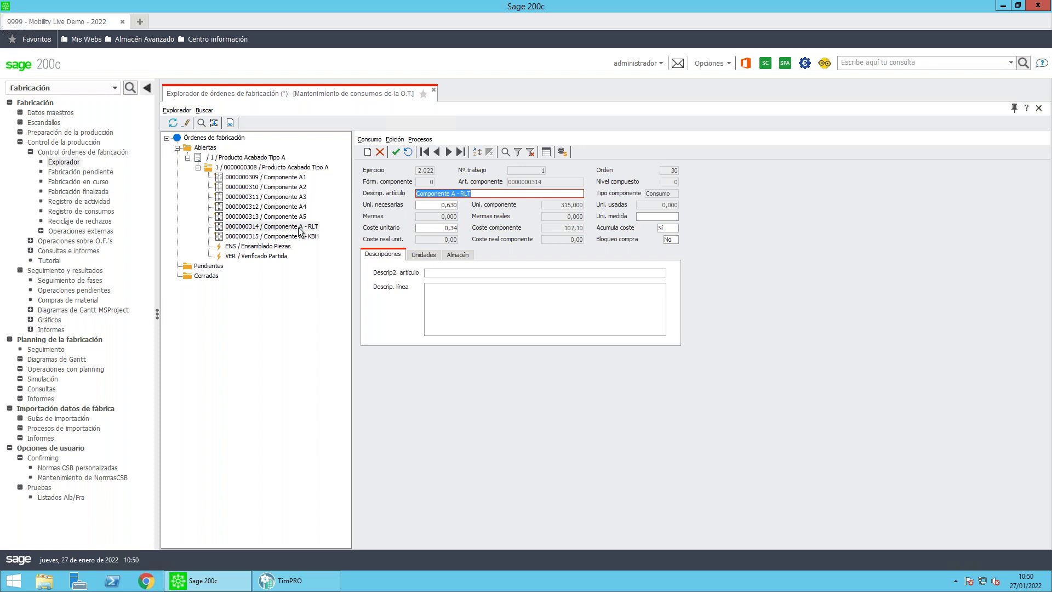
{"action": "left_click", "coordinate": [284, 246]}
{"action": "left_click", "coordinate": [275, 258]}
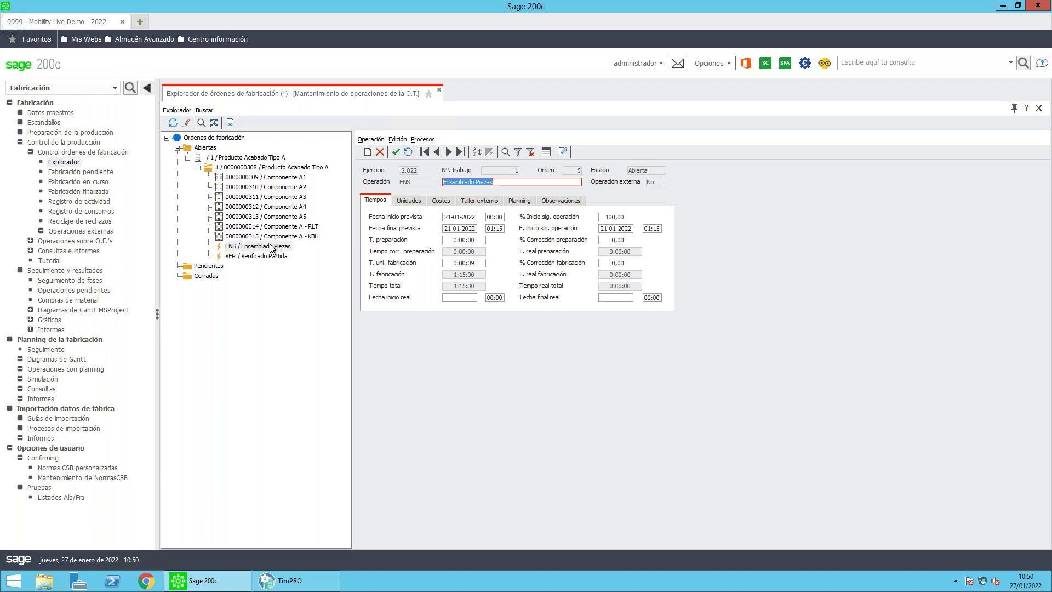
{"action": "left_click", "coordinate": [268, 258]}
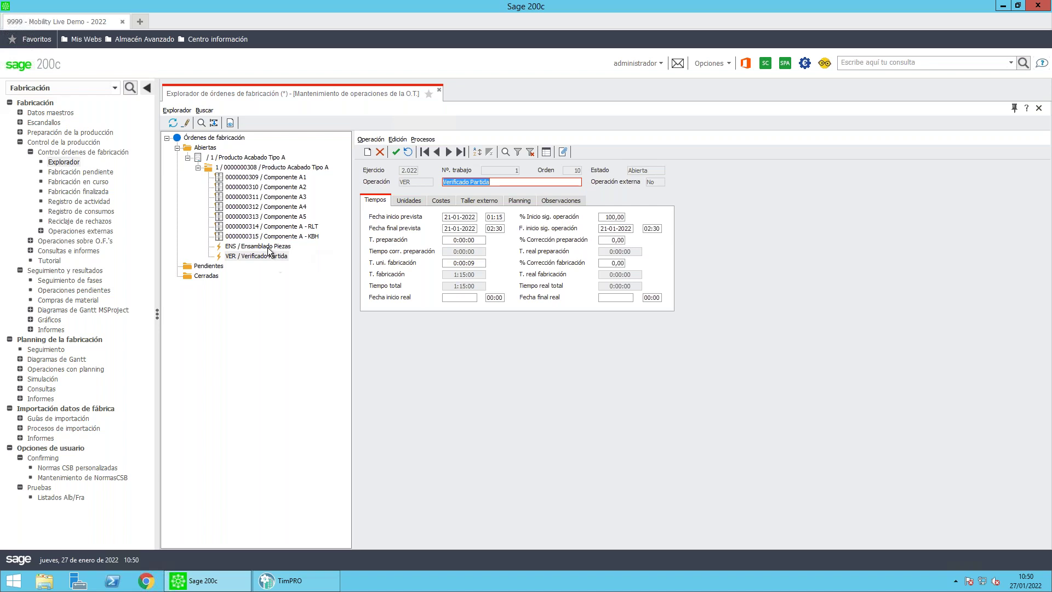
{"action": "left_click", "coordinate": [276, 178]}
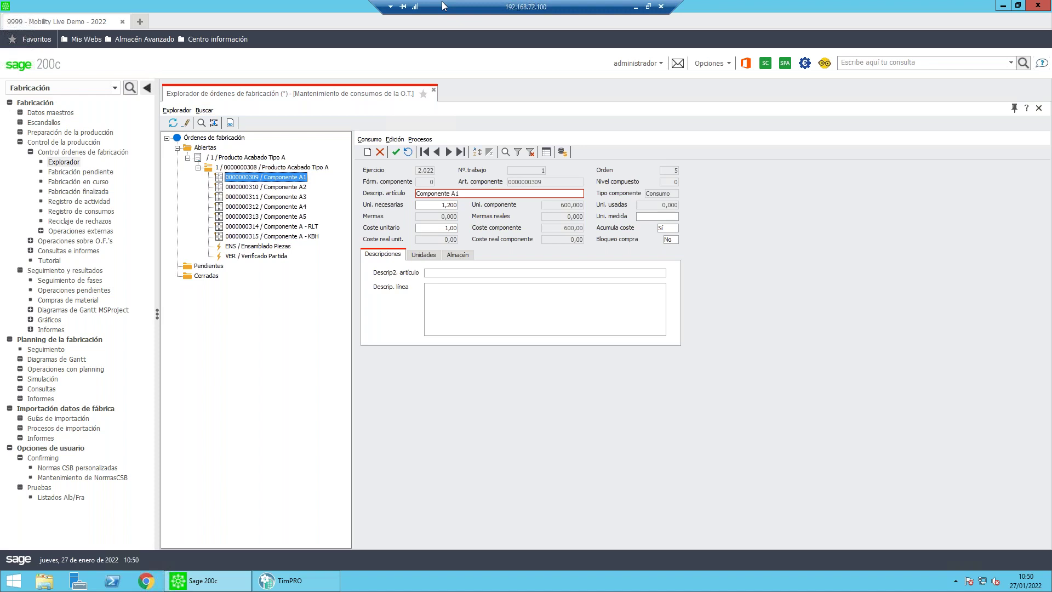
Switch to timPRO, maximize its window and choose the first listed operator as the Operario
{"action": "left_click", "coordinate": [1000, 8]}
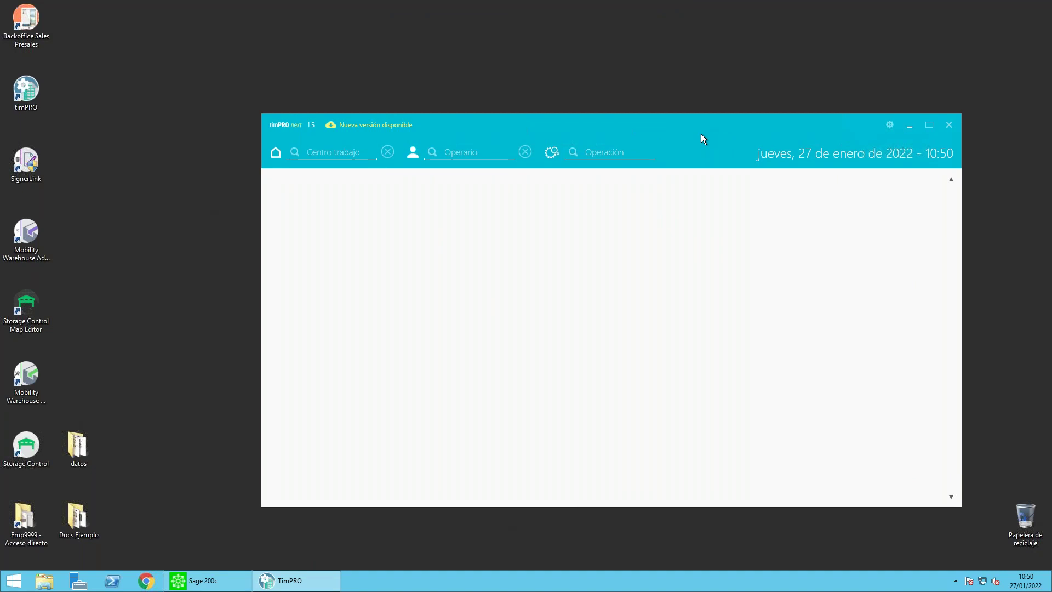
{"action": "left_click", "coordinate": [929, 125]}
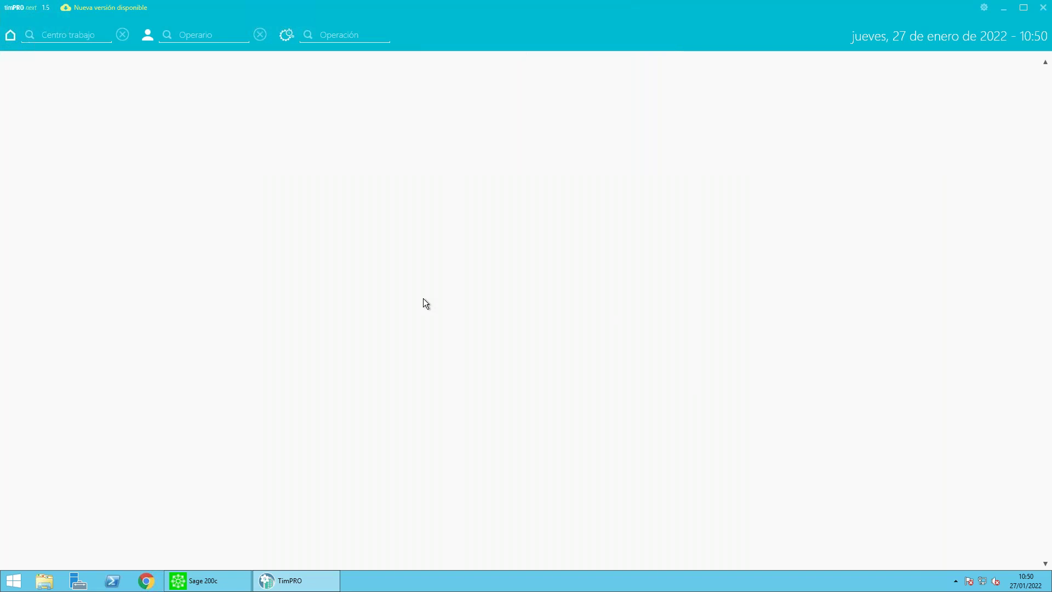
{"action": "left_click", "coordinate": [215, 33]}
{"action": "key", "text": "Return"}
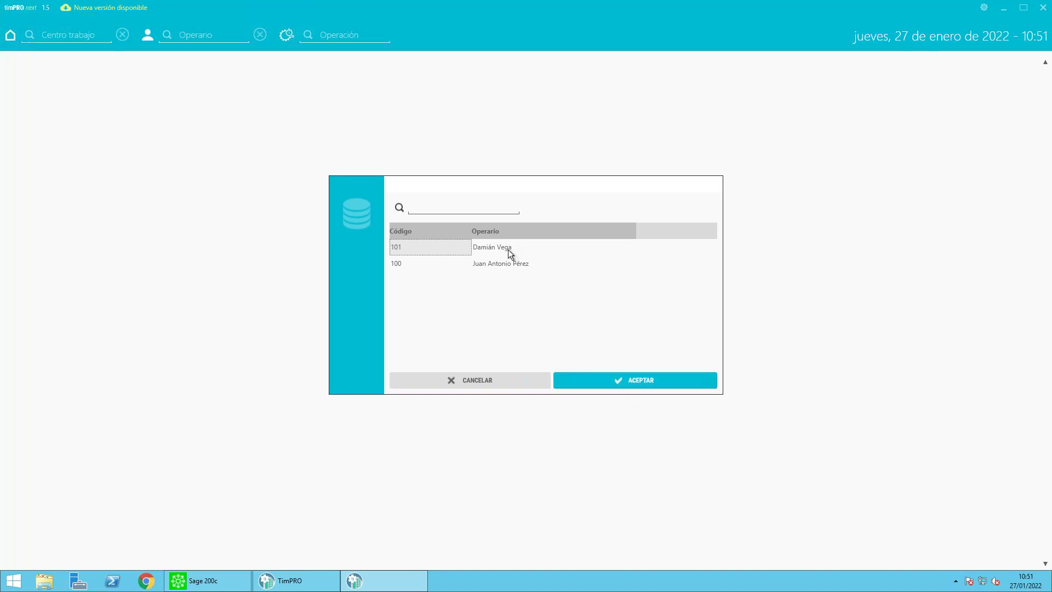
{"action": "left_click", "coordinate": [486, 246]}
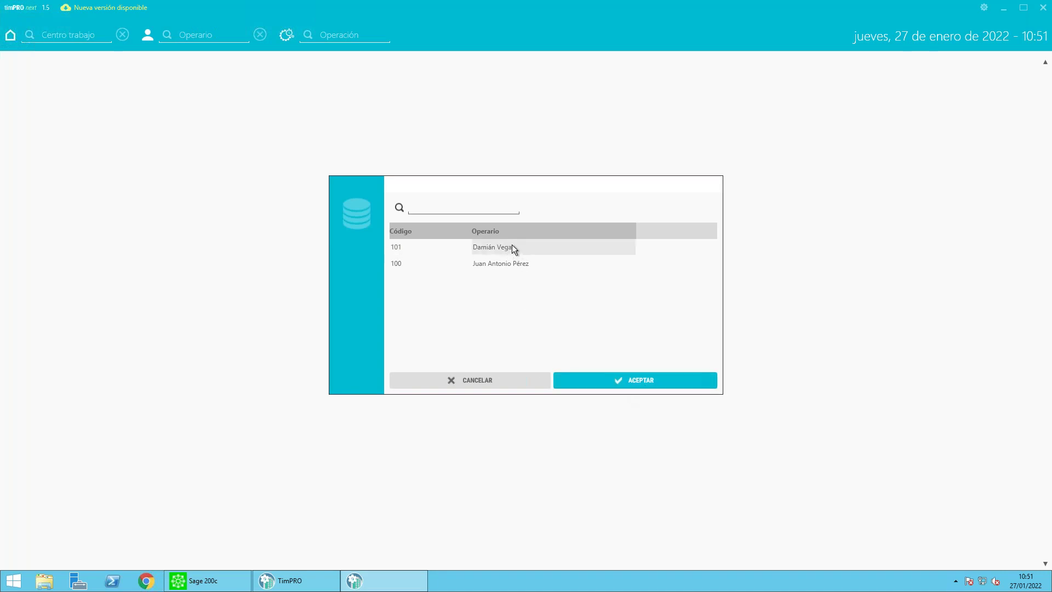
{"action": "left_click", "coordinate": [626, 382]}
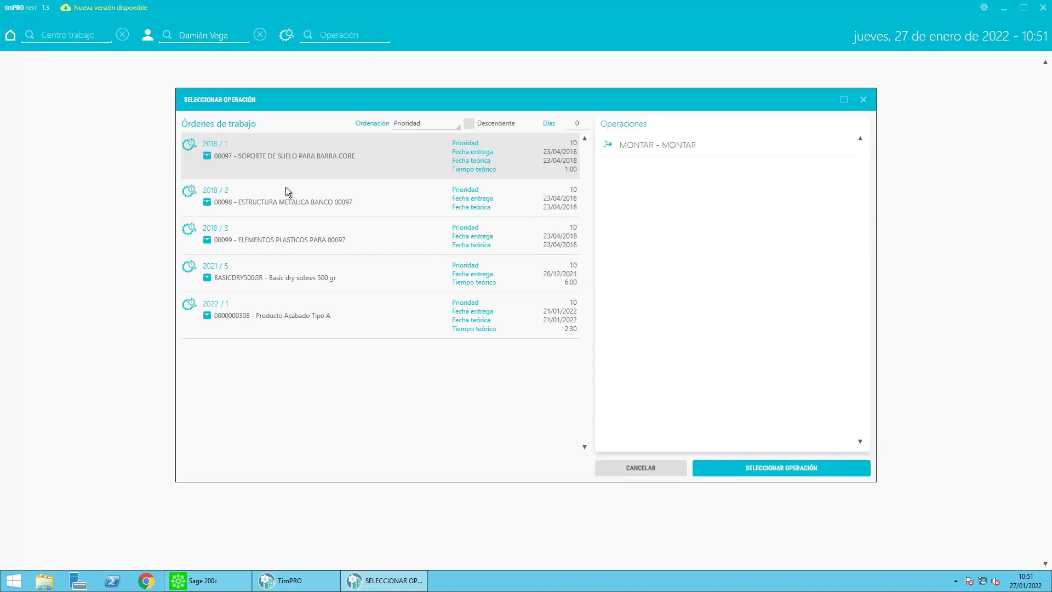
Start the operation ENS - Ensamblado Piezas of work order 2022 / 1, Producto Acabado Tipo A, after checking the order in Sage 200c
{"action": "left_click", "coordinate": [366, 318]}
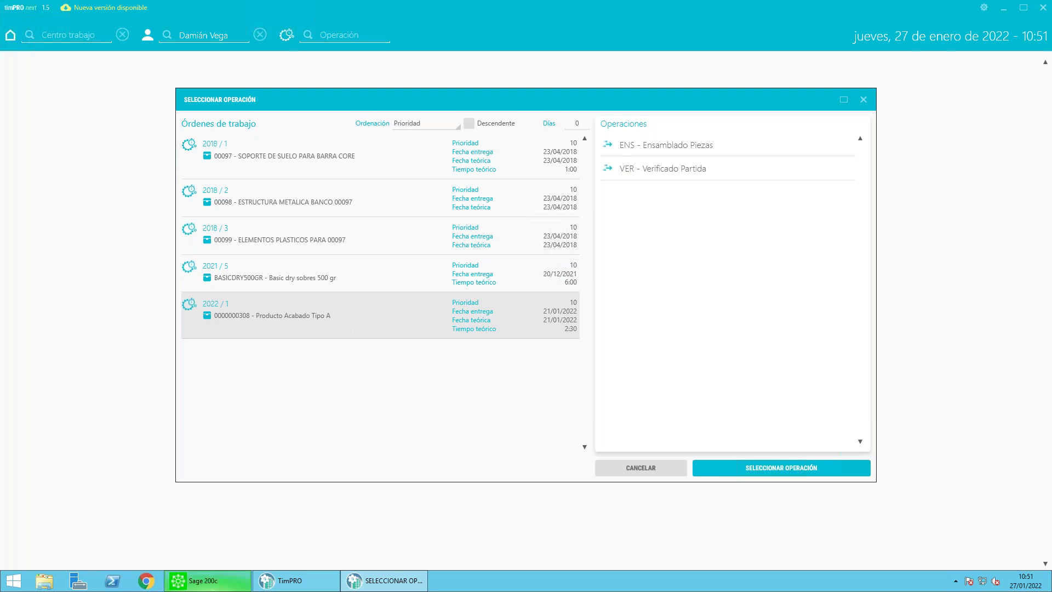
{"action": "left_click", "coordinate": [203, 580]}
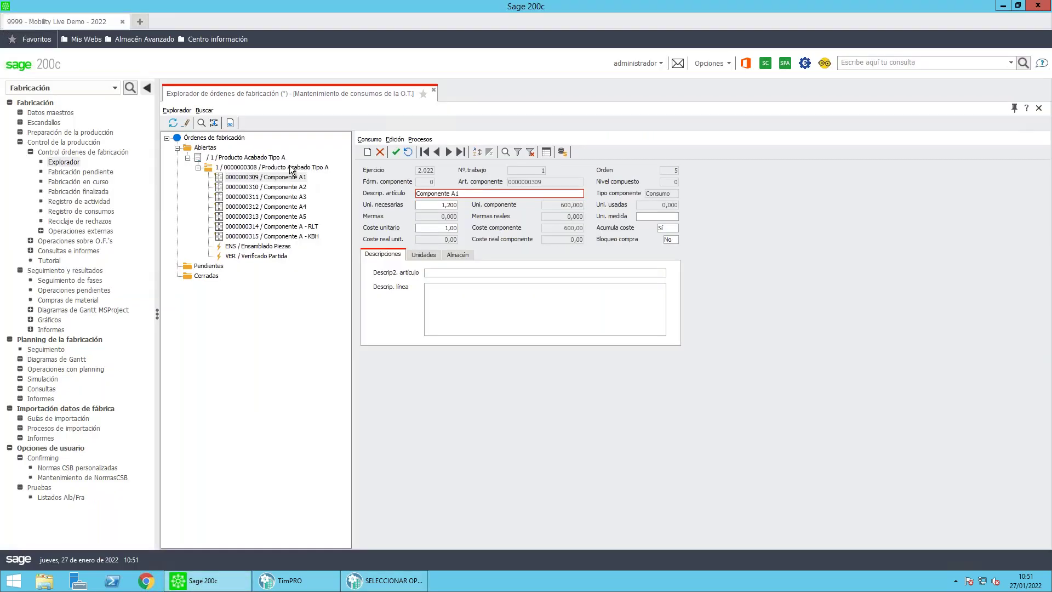
{"action": "left_click", "coordinate": [391, 579]}
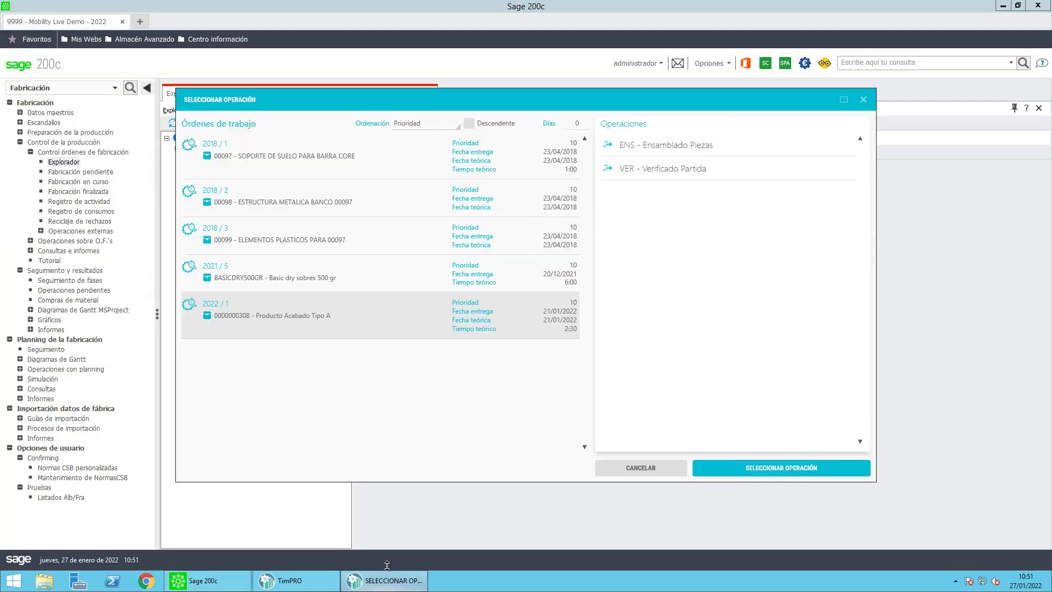
{"action": "left_click", "coordinate": [682, 146]}
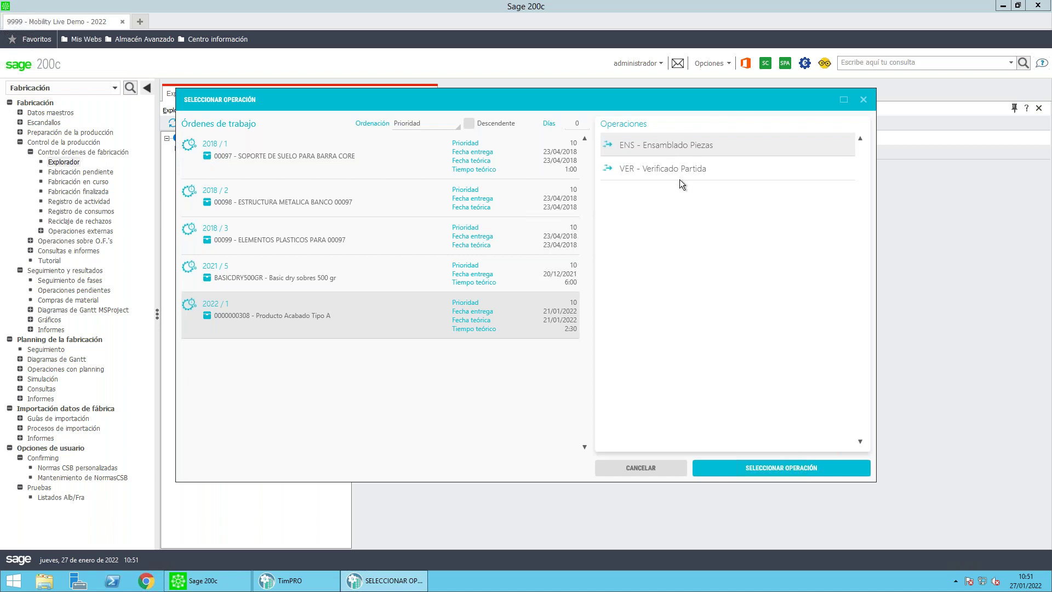
{"action": "left_click", "coordinate": [774, 470]}
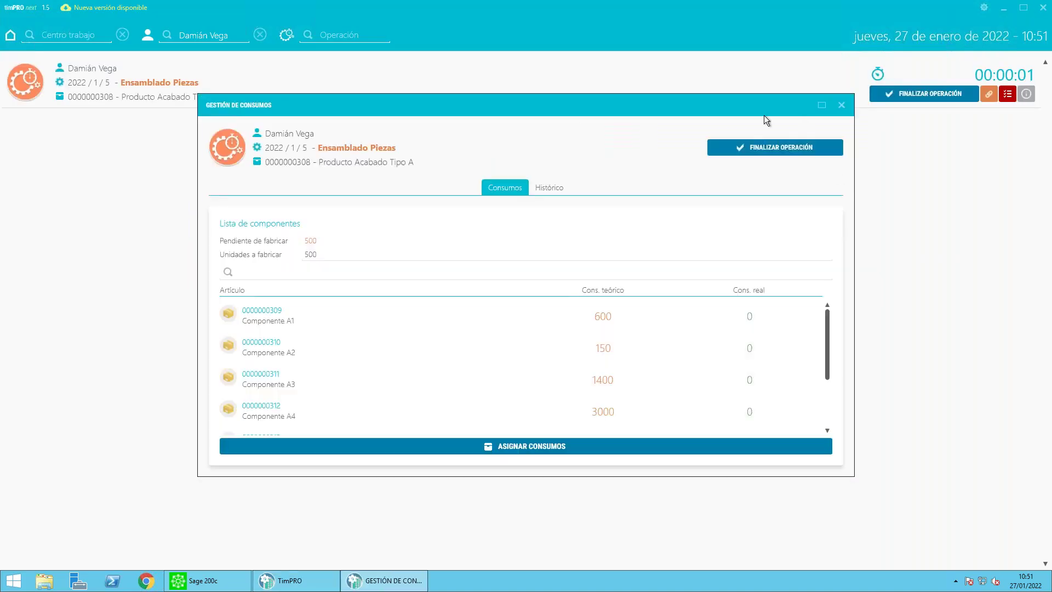
Inspect the consumption management window of the Ensamblado Piezas operation, including its Histórico view, and close it
{"action": "left_click", "coordinate": [842, 105]}
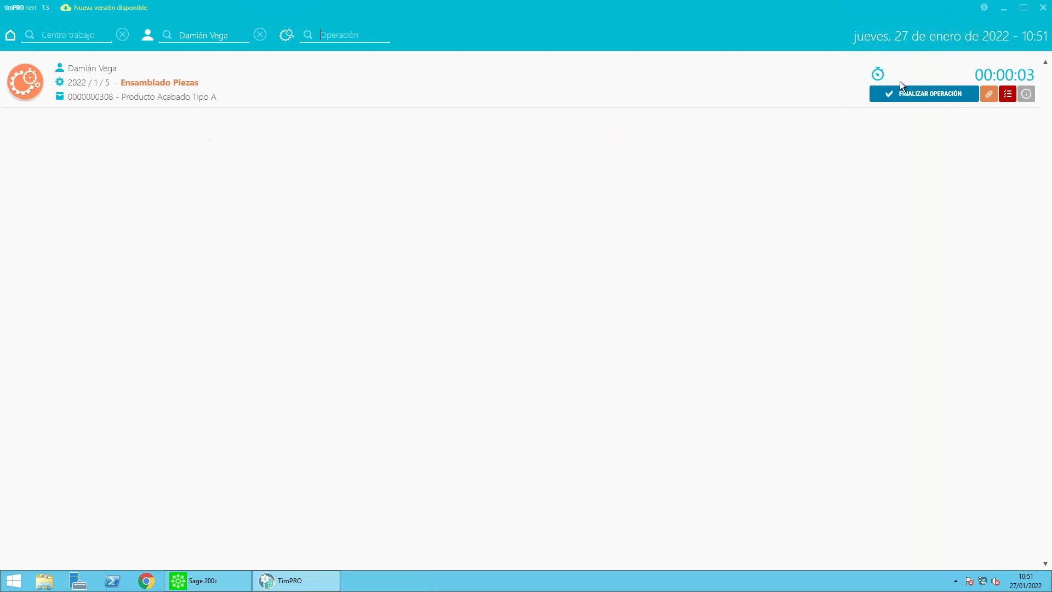
{"action": "left_click", "coordinate": [97, 87]}
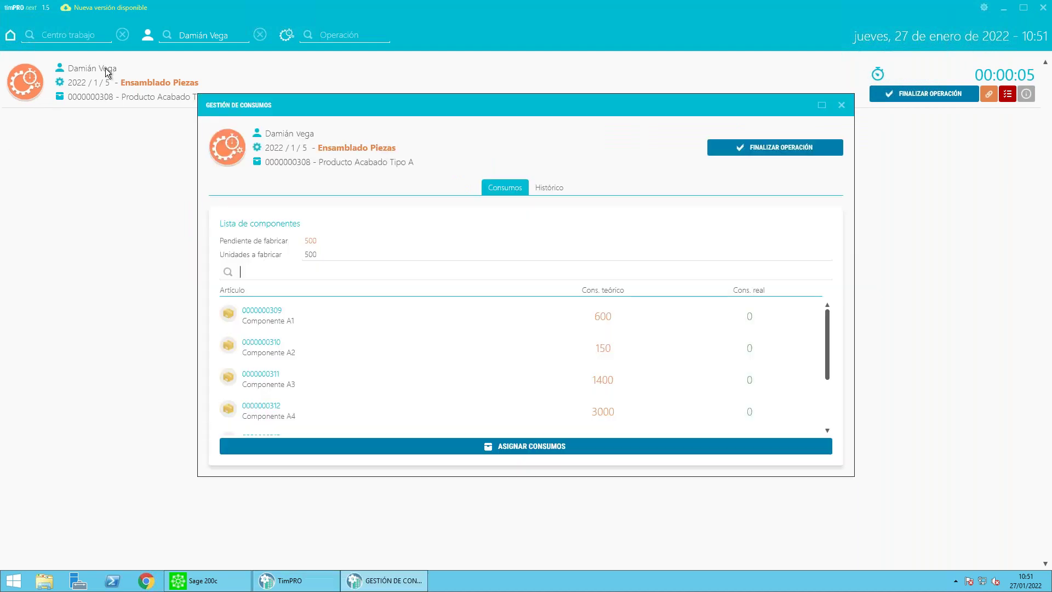
{"action": "left_click", "coordinate": [842, 105]}
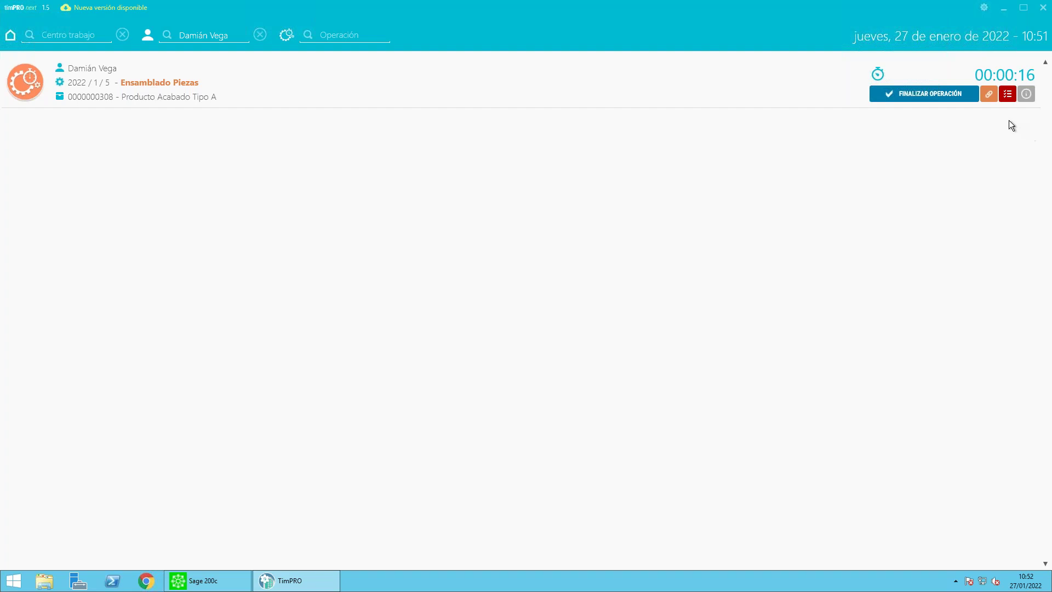
{"action": "left_click", "coordinate": [1006, 95]}
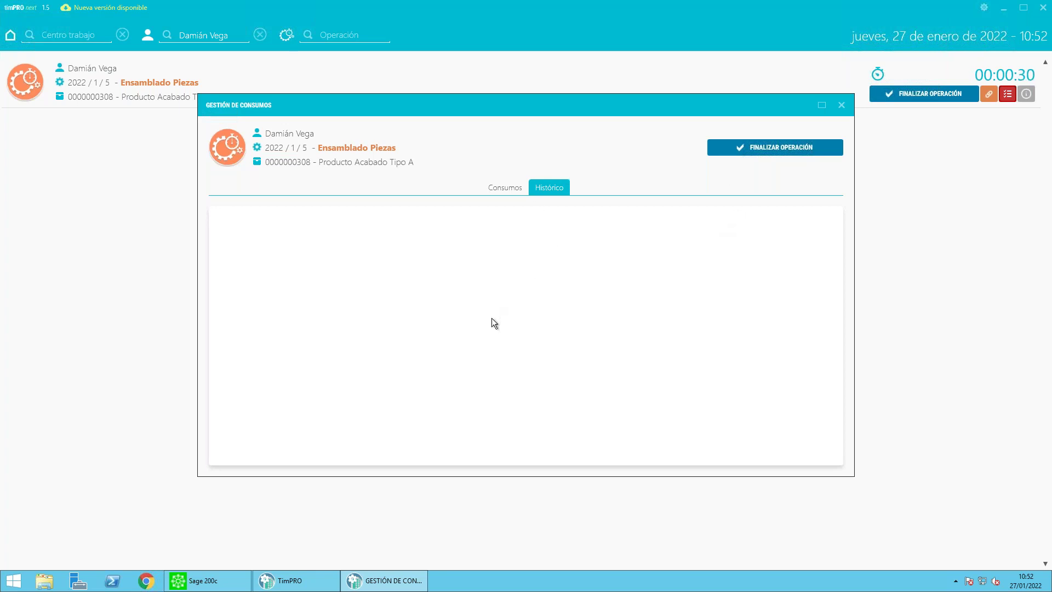
{"action": "left_click", "coordinate": [841, 106]}
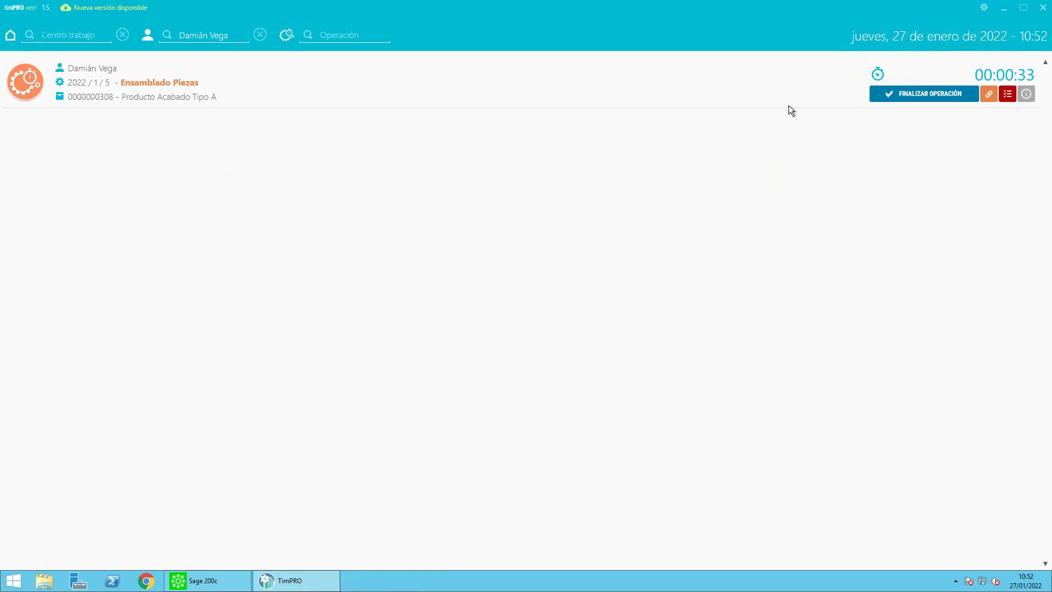
Open the files associated with the operation and view the document ESQUEMA PROCESO.JPG
{"action": "left_click", "coordinate": [986, 94]}
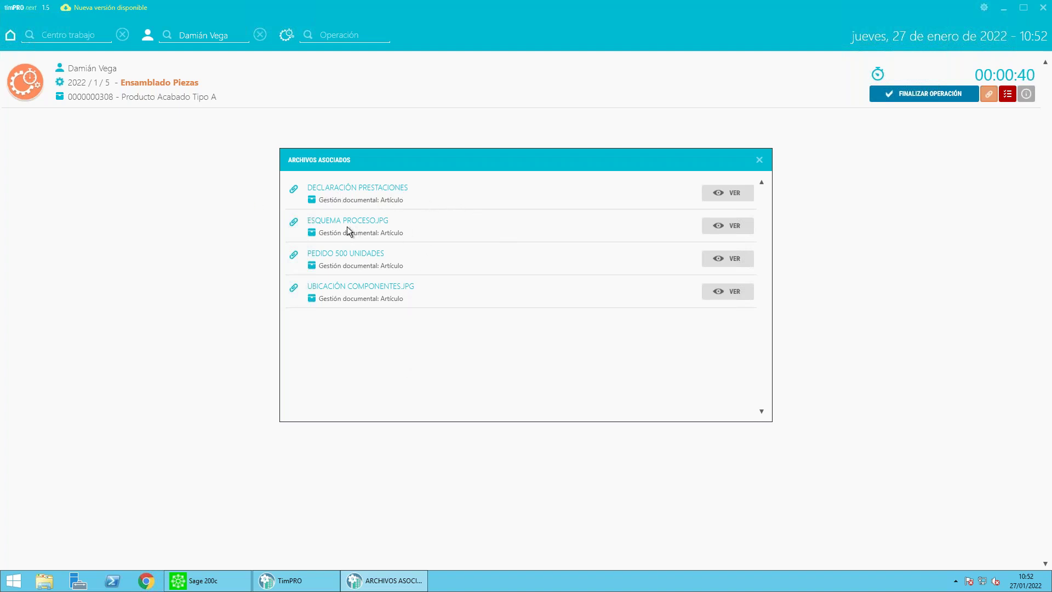
{"action": "left_click", "coordinate": [718, 226]}
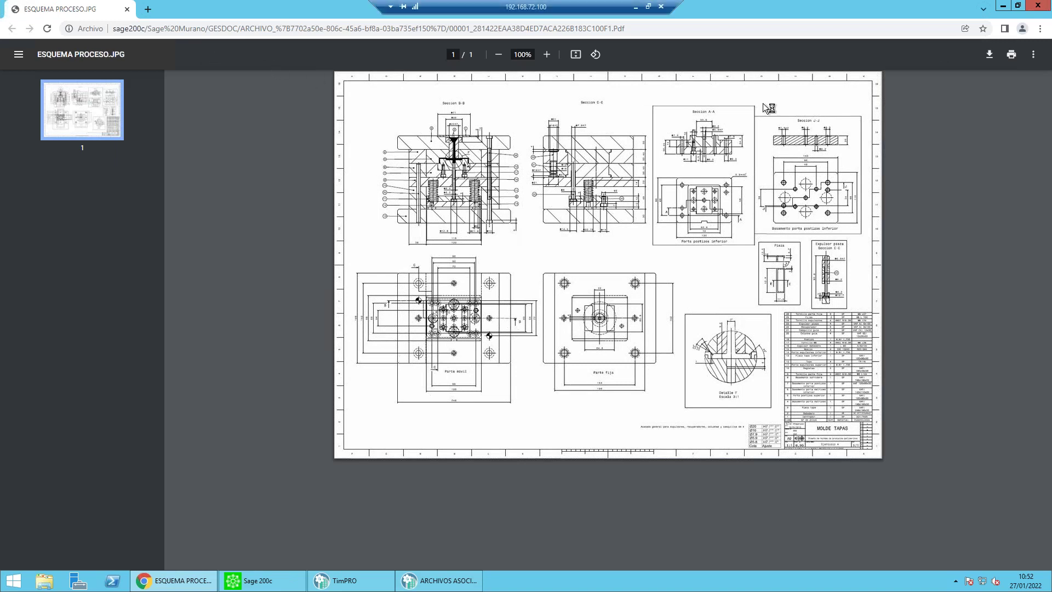
{"action": "left_click", "coordinate": [1039, 7]}
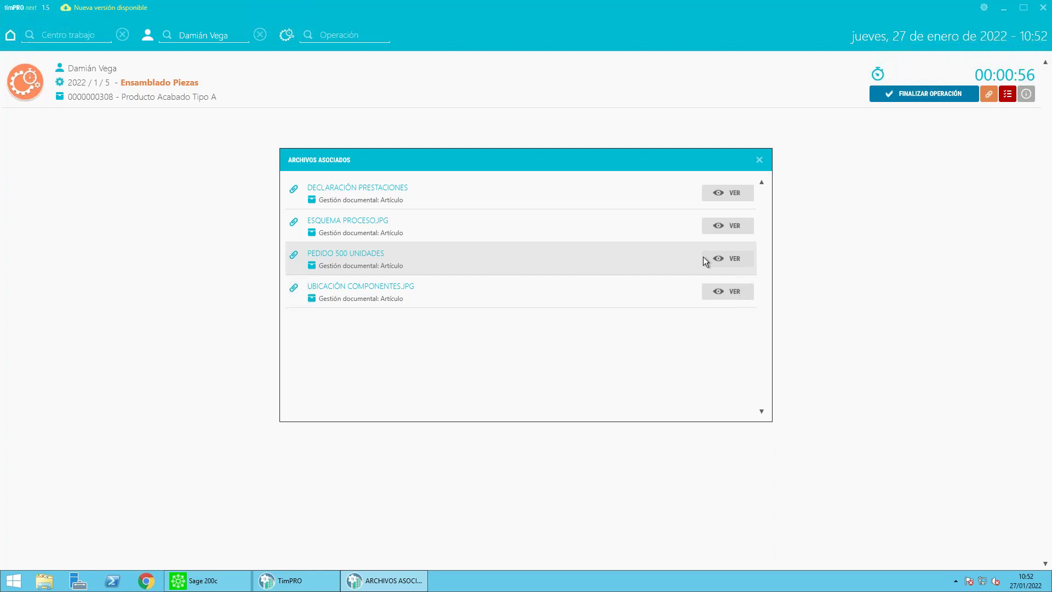
View the associated document PEDIDO 500 UNIDADES enlarged to 250%, reading it from header to totals, and close it
{"action": "left_click", "coordinate": [734, 258]}
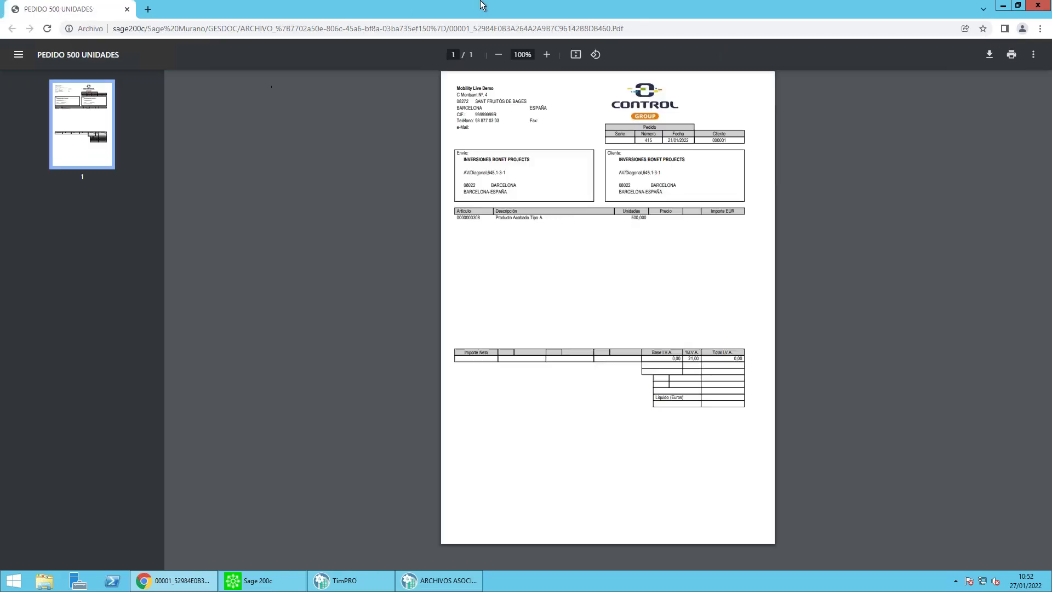
{"action": "left_click", "coordinate": [547, 55]}
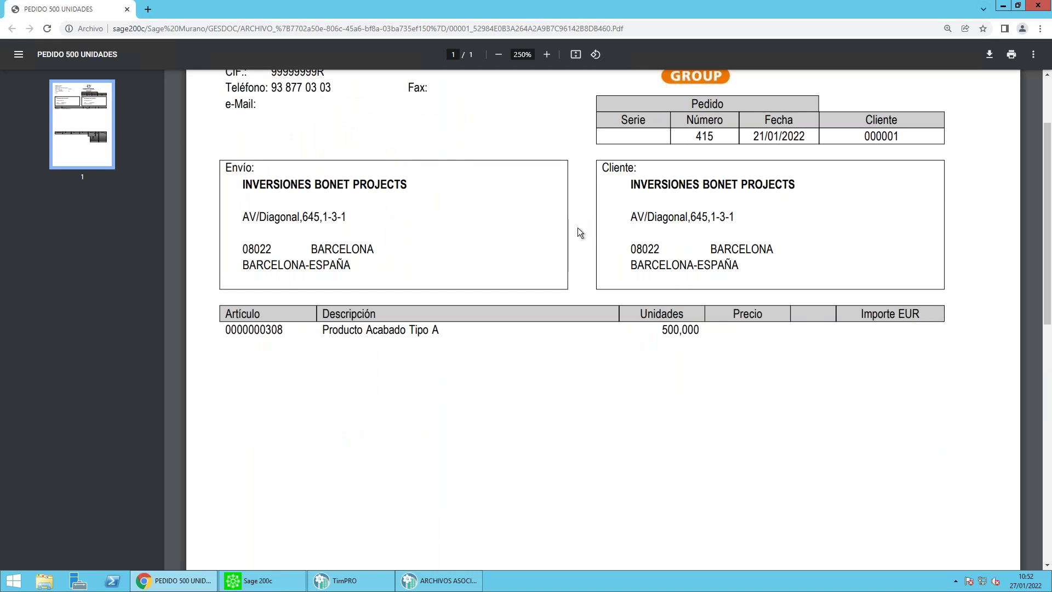
{"action": "scroll", "coordinate": [549, 293], "scroll_direction": "down", "scroll_amount": 1}
{"action": "scroll", "coordinate": [706, 285], "scroll_direction": "down", "scroll_amount": 1}
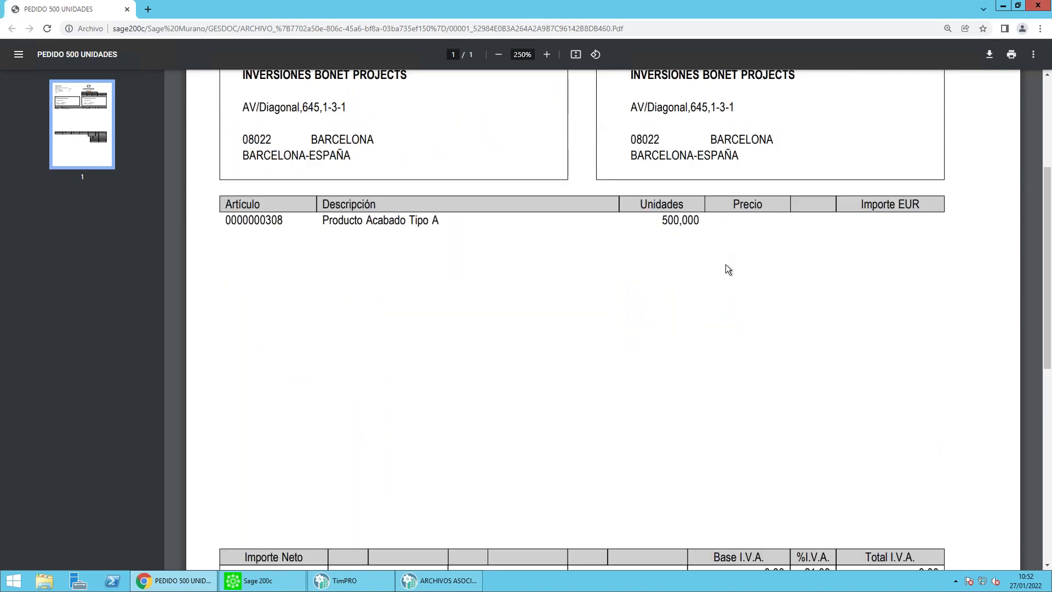
{"action": "scroll", "coordinate": [725, 269], "scroll_direction": "down", "scroll_amount": 5}
{"action": "scroll", "coordinate": [702, 253], "scroll_direction": "up", "scroll_amount": 5}
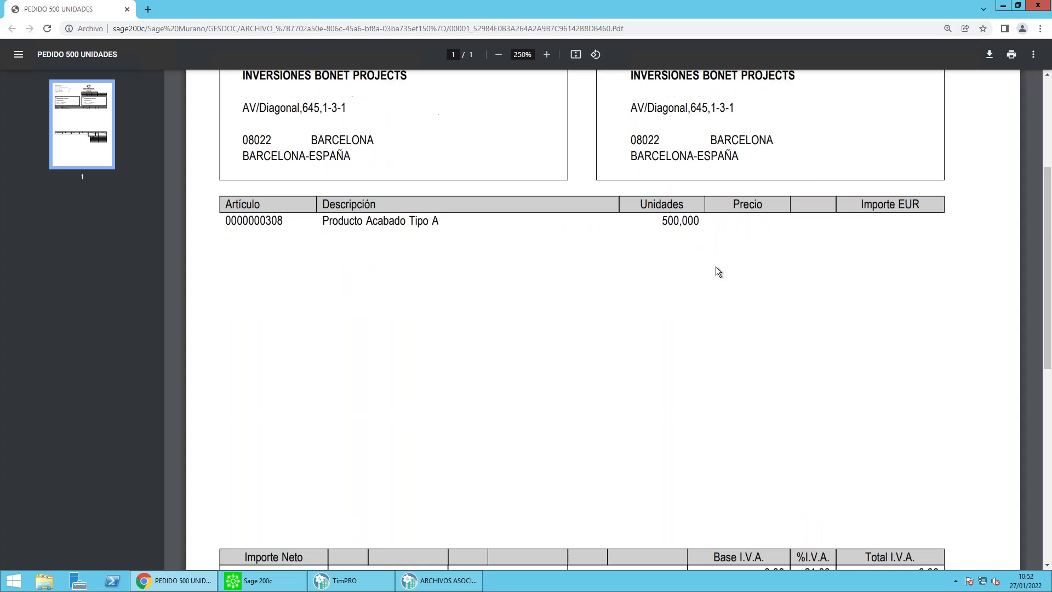
{"action": "scroll", "coordinate": [720, 249], "scroll_direction": "down", "scroll_amount": 1}
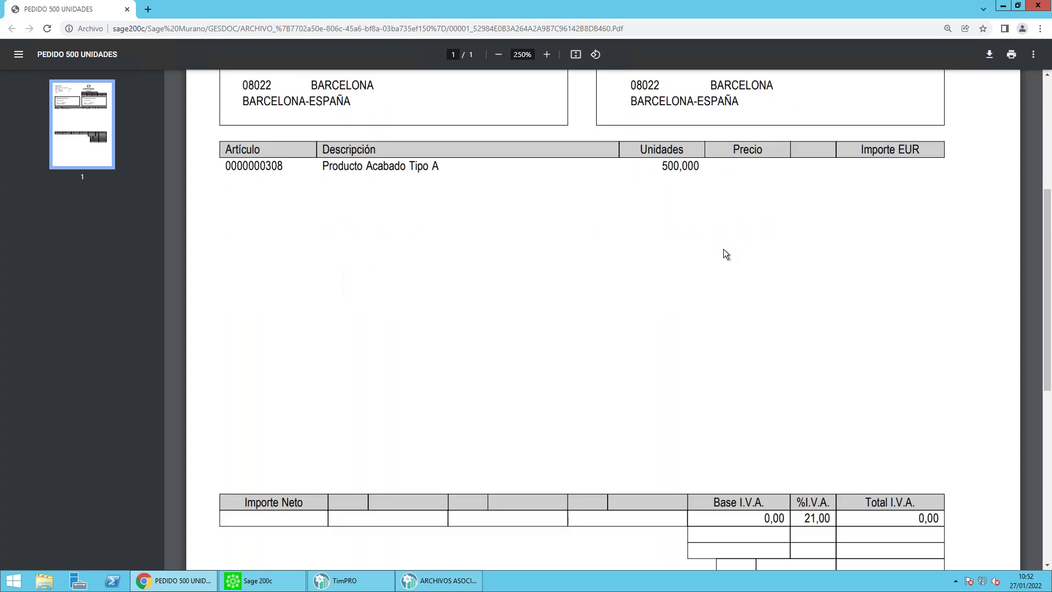
{"action": "scroll", "coordinate": [563, 253], "scroll_direction": "down", "scroll_amount": 3}
{"action": "scroll", "coordinate": [563, 254], "scroll_direction": "up", "scroll_amount": 8}
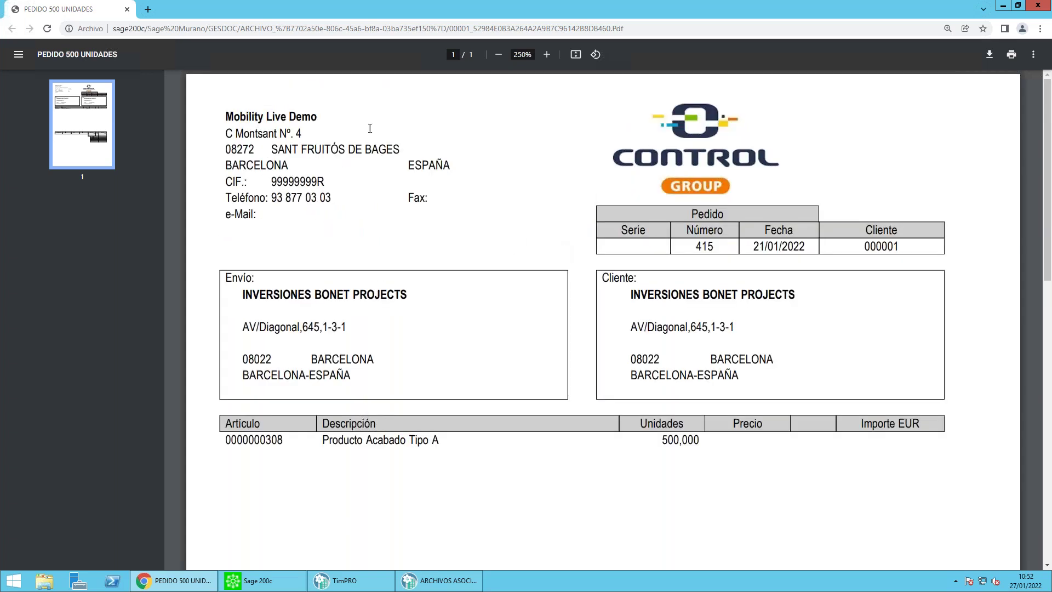
{"action": "left_click", "coordinate": [1037, 5]}
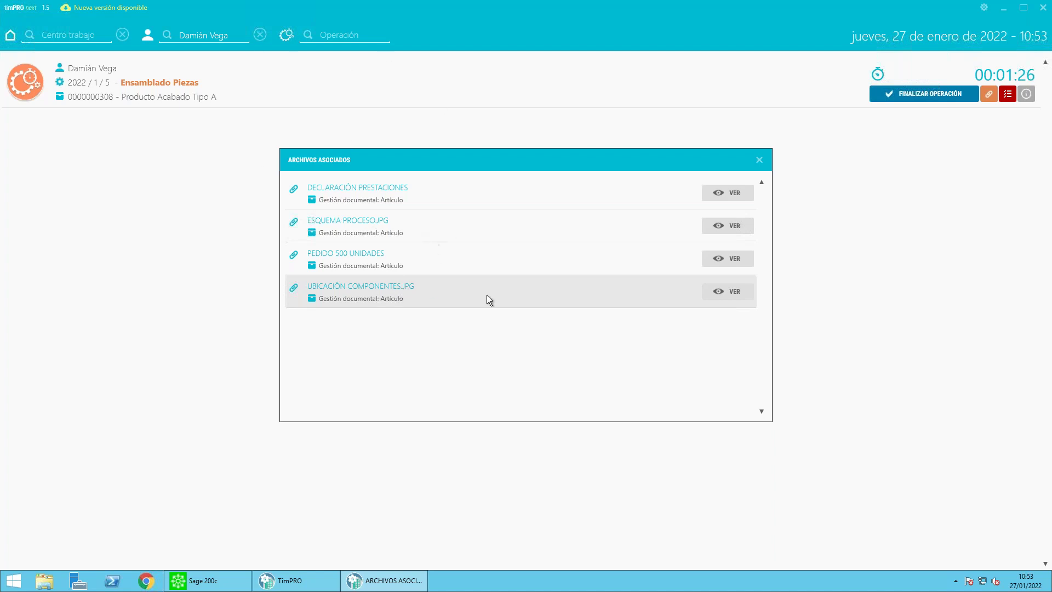
View the associated document UBICACIÓN COMPONENTES.JPG and close the list of associated files
{"action": "left_click", "coordinate": [737, 289]}
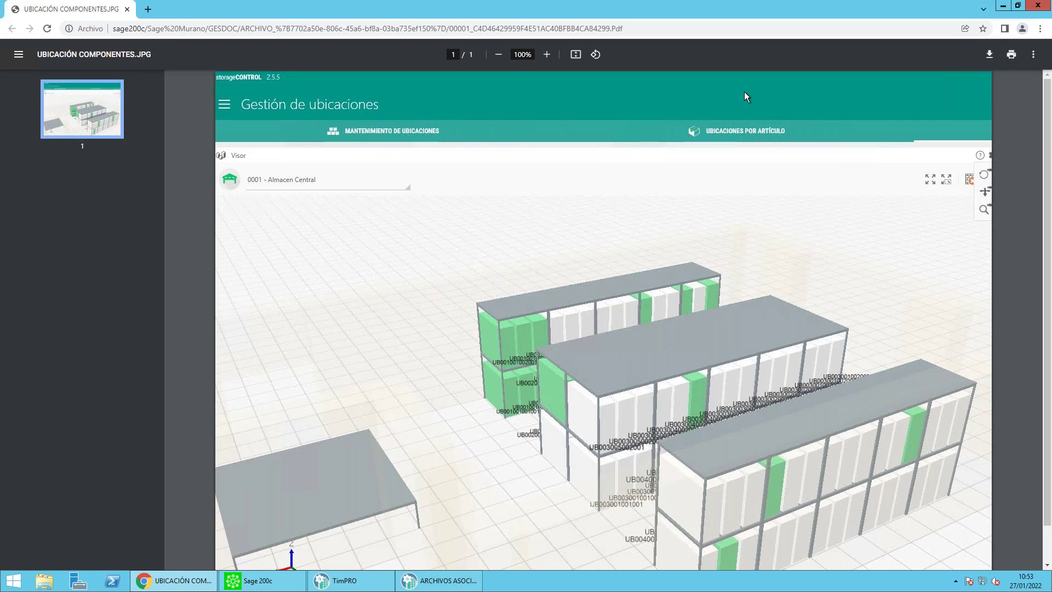
{"action": "left_click", "coordinate": [1038, 6]}
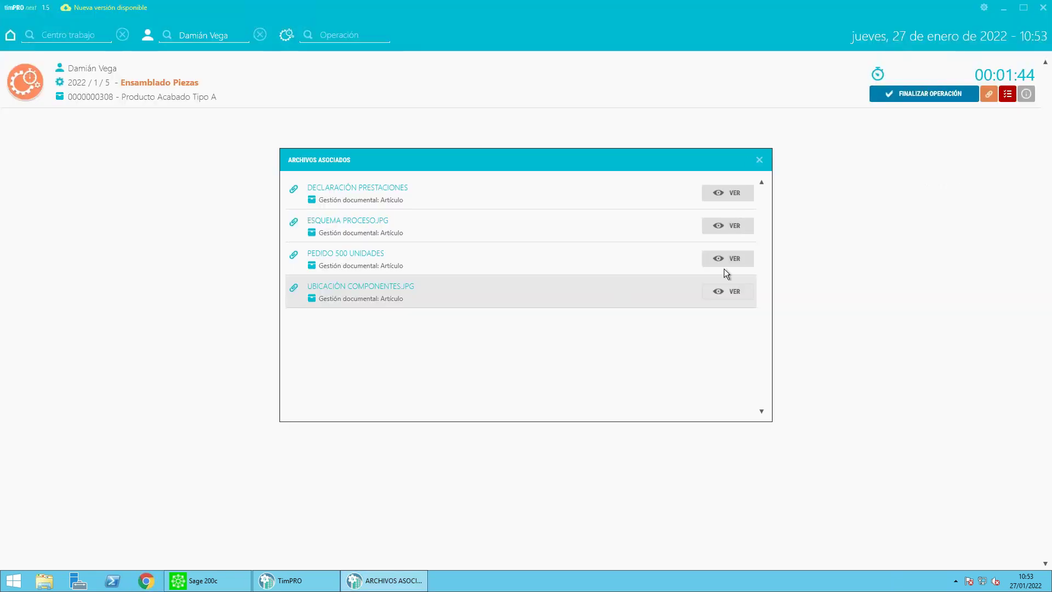
{"action": "left_click", "coordinate": [766, 159]}
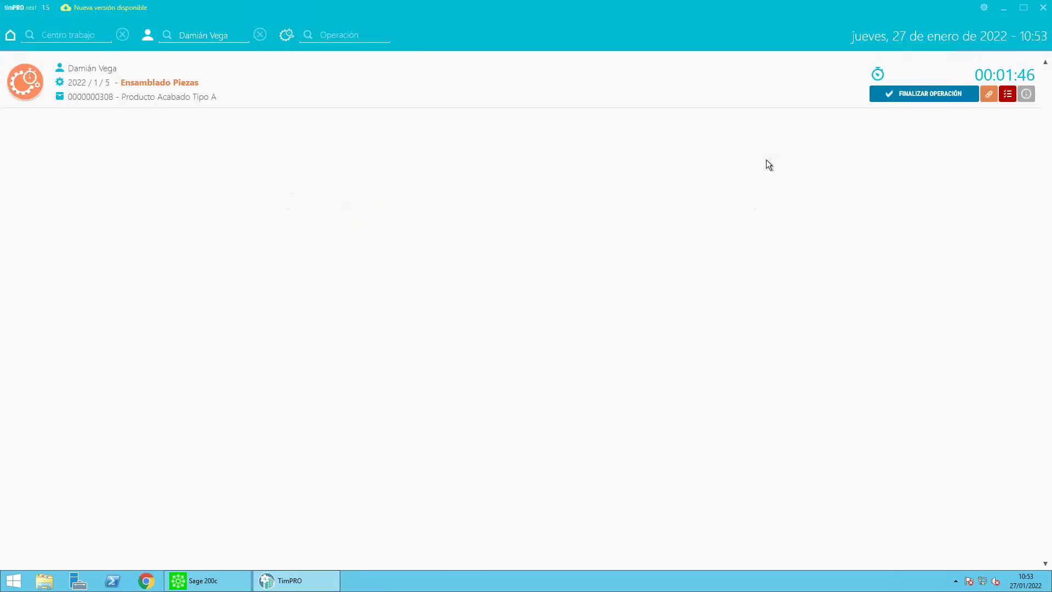
Reopen the consumption management of Ensamblado Piezas, maximize its window and select the Unidades a fabricar value
{"action": "left_click", "coordinate": [263, 93]}
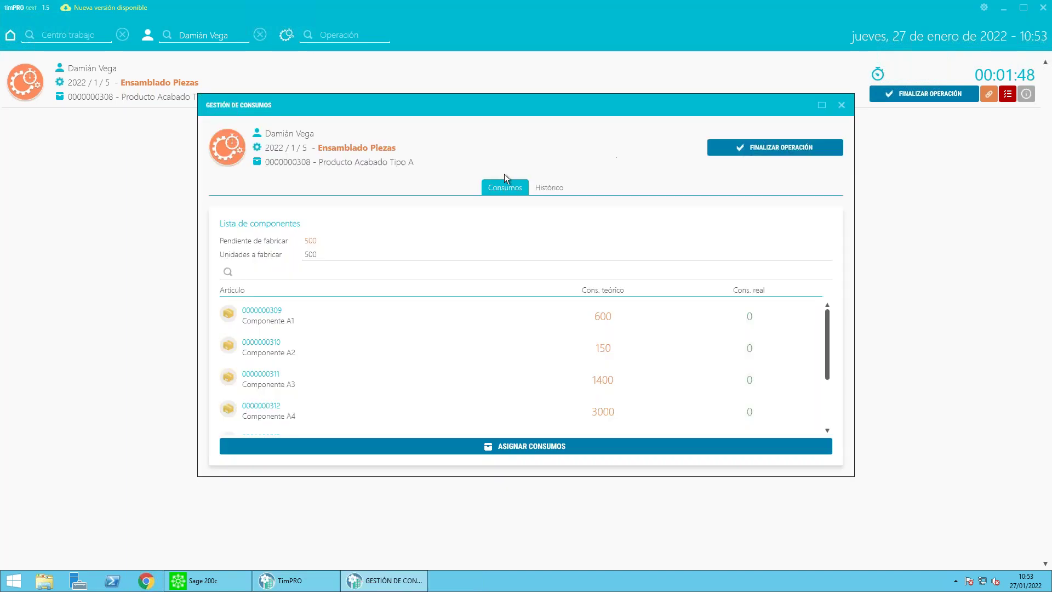
{"action": "left_click", "coordinate": [310, 254]}
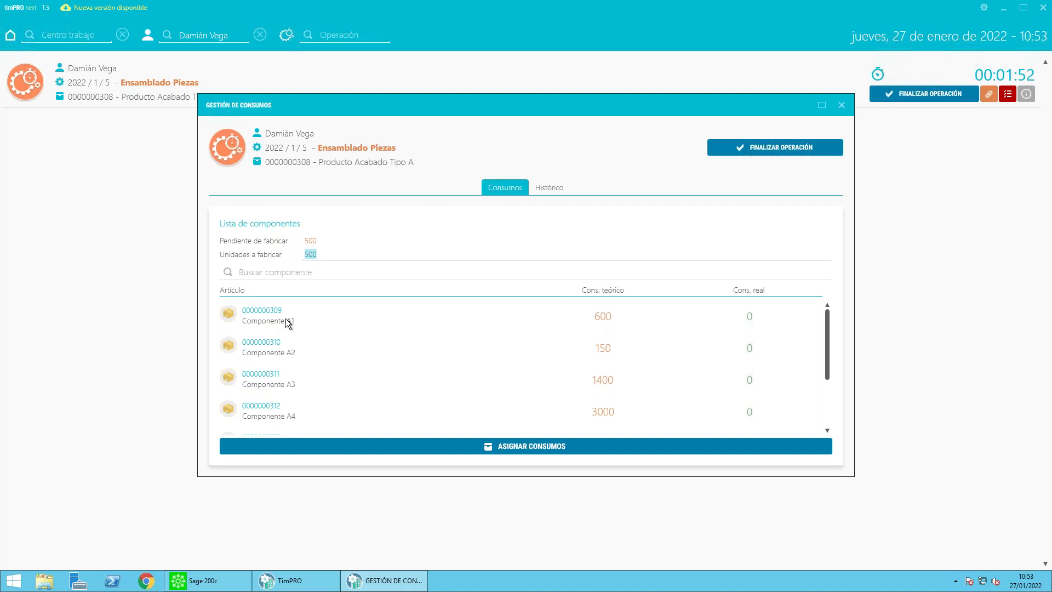
{"action": "left_click", "coordinate": [821, 105]}
{"action": "left_click", "coordinate": [122, 159]}
{"action": "left_click", "coordinate": [75, 157]}
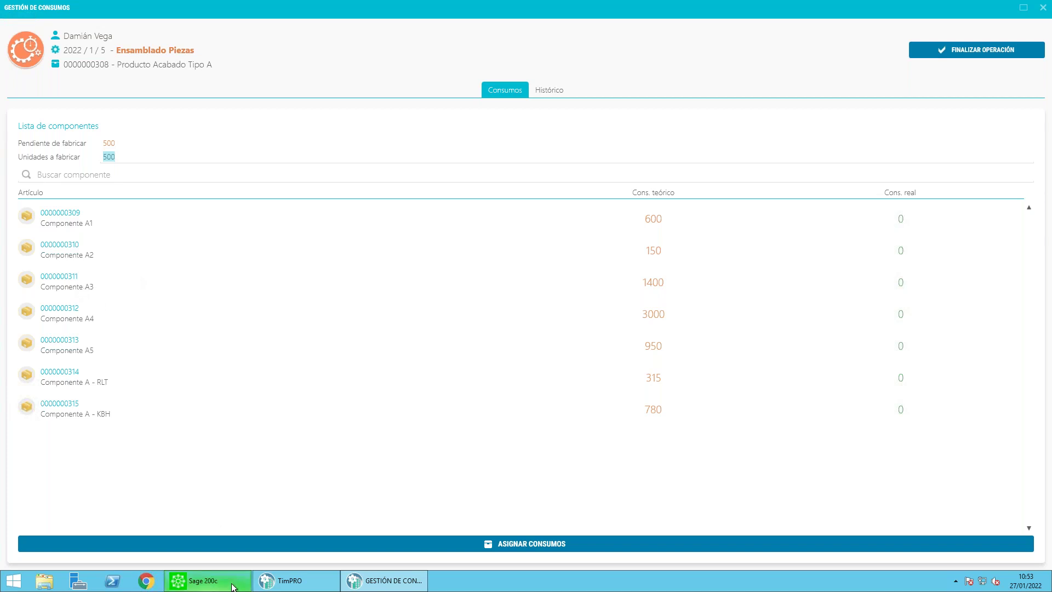
Check Componente A4 and the Producto Acabado Tipo A work order in Sage 200c, and return to timPRO
{"action": "left_click", "coordinate": [202, 580]}
{"action": "left_click", "coordinate": [293, 190]}
{"action": "left_click", "coordinate": [289, 198]}
{"action": "left_click", "coordinate": [284, 208]}
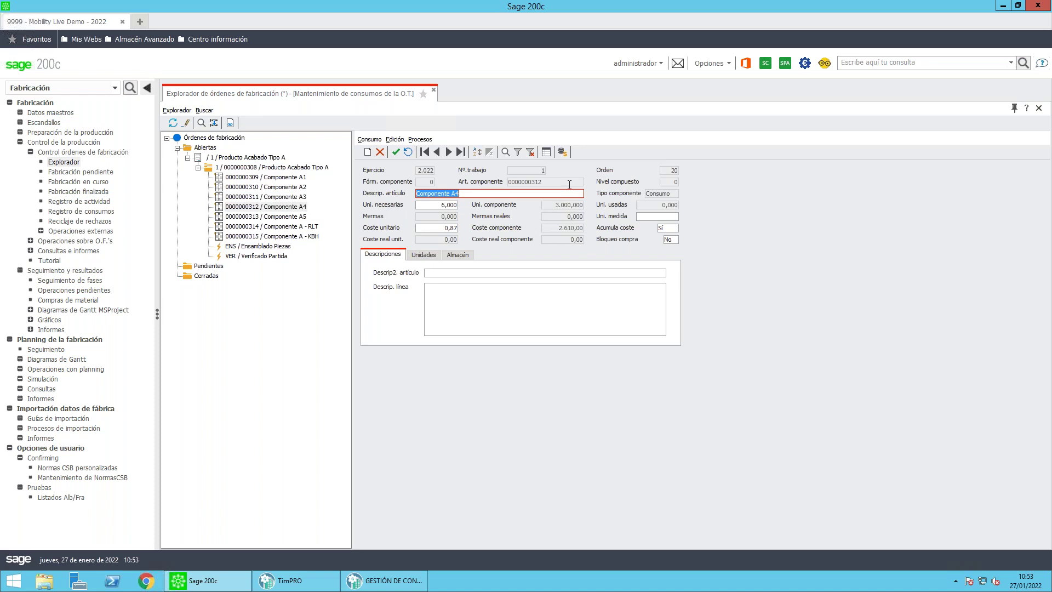
{"action": "left_click", "coordinate": [322, 168]}
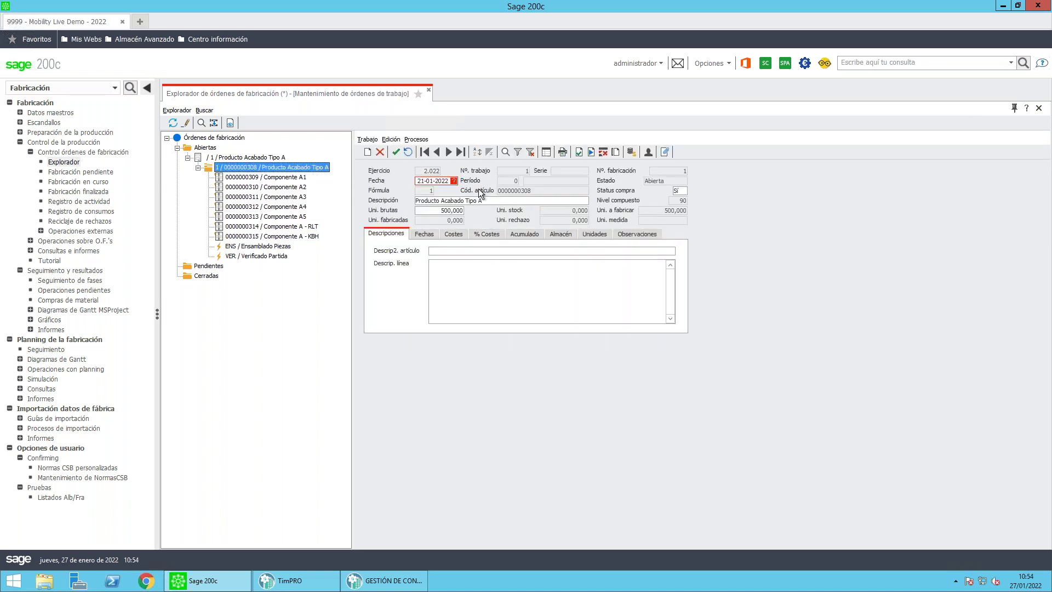
{"action": "left_click", "coordinate": [1003, 5]}
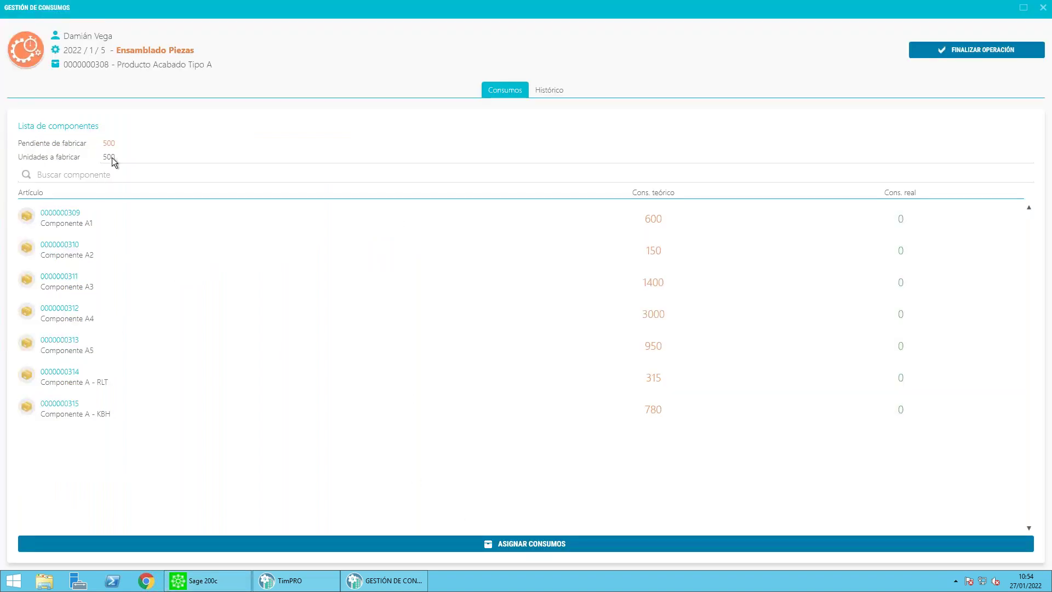
Try 100 as the Unidades a fabricar and restore the value to 500
{"action": "left_click_drag", "start_coordinate": [126, 158], "coordinate": [23, 162]}
{"action": "type", "text": "100"}
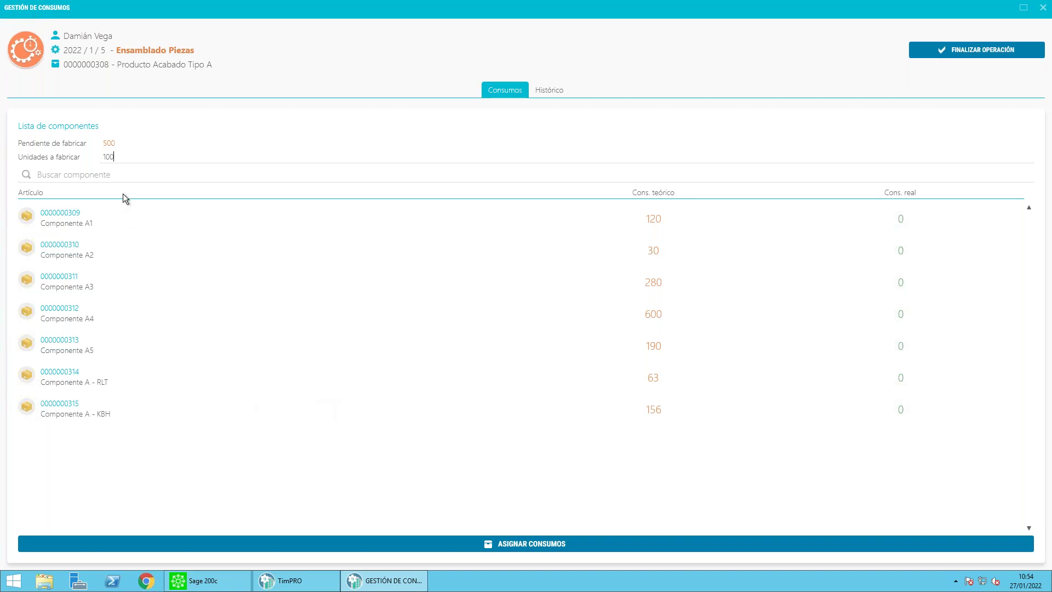
{"action": "left_click", "coordinate": [55, 158]}
{"action": "type", "text": "500"}
{"action": "key", "text": "Return"}
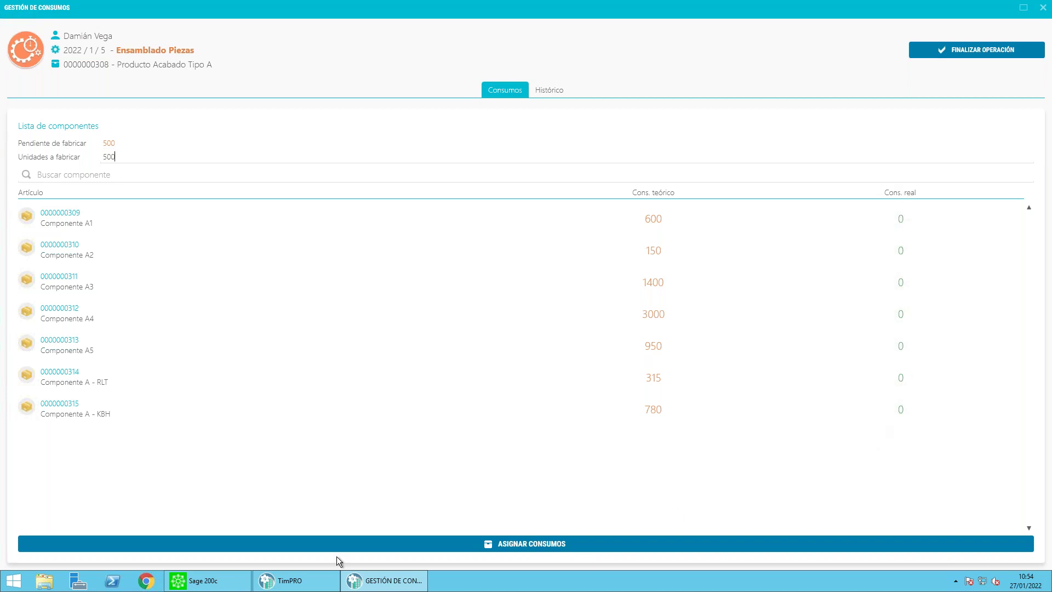
Assign the consumptions of all components automatically based on the available stock
{"action": "left_click", "coordinate": [533, 544]}
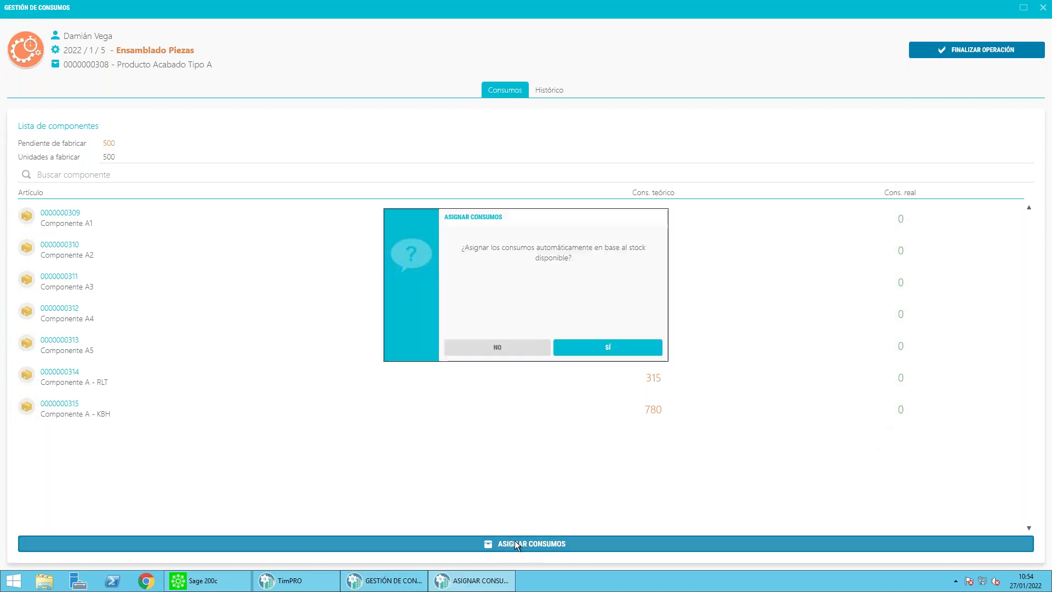
{"action": "left_click", "coordinate": [616, 347]}
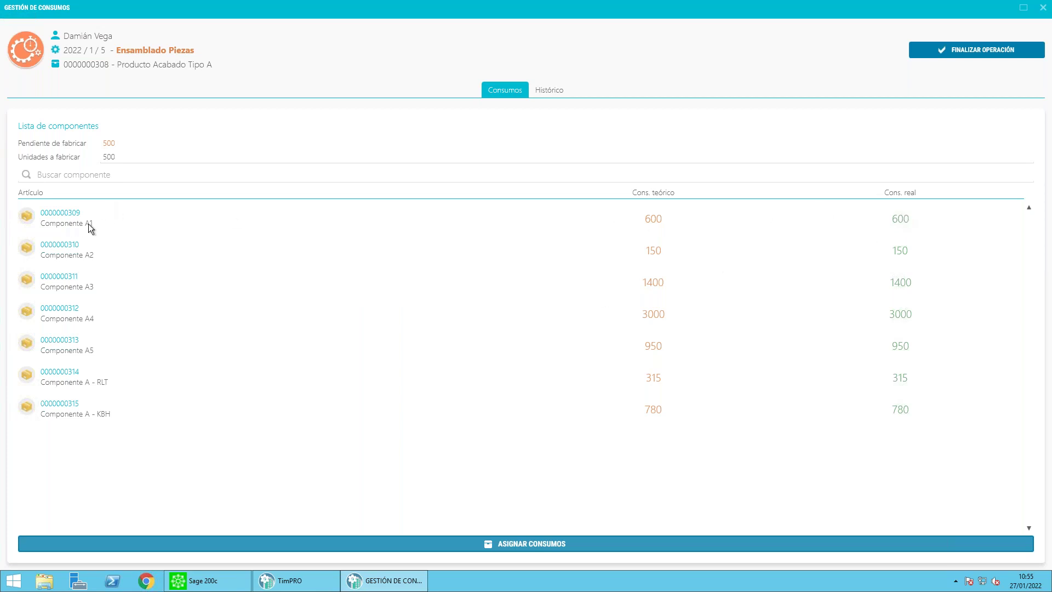
Delete the assigned consumption line of Componente A1 and add a new one of 601 units
{"action": "left_click", "coordinate": [920, 215]}
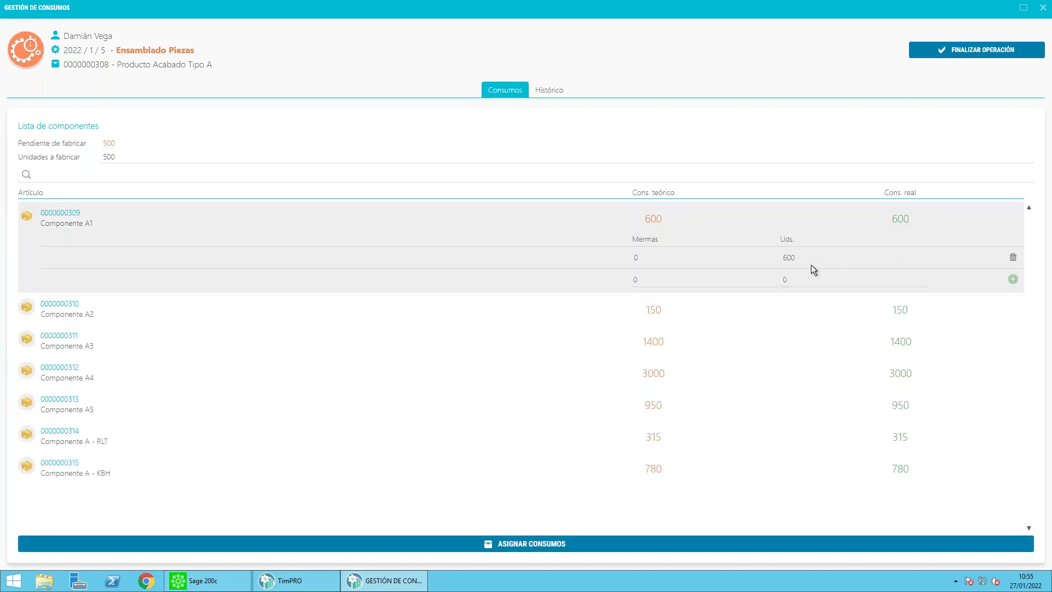
{"action": "left_click", "coordinate": [1013, 258]}
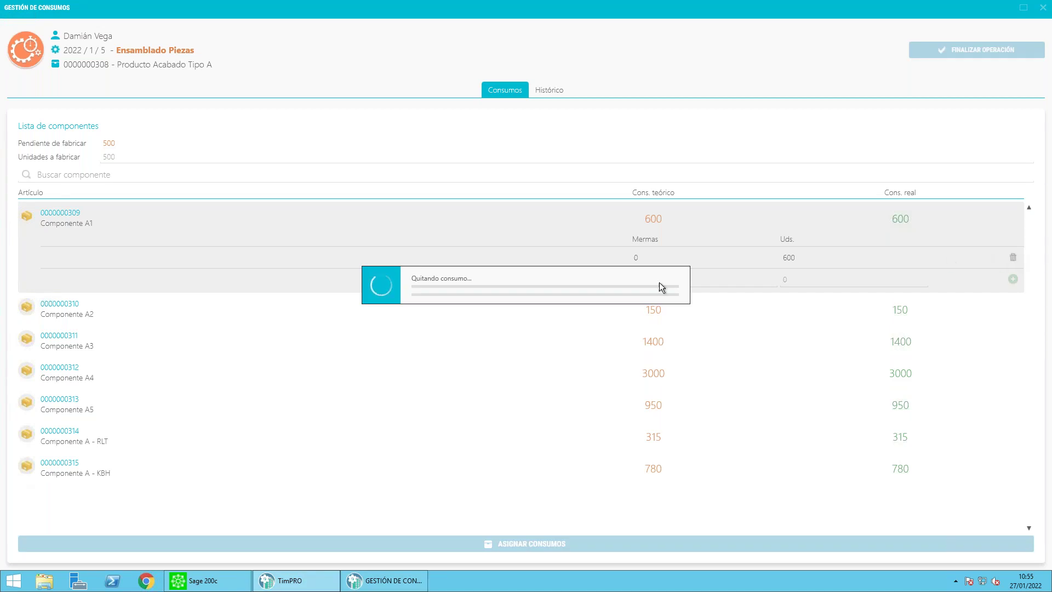
{"action": "left_click", "coordinate": [803, 273]}
{"action": "type", "text": "60"}
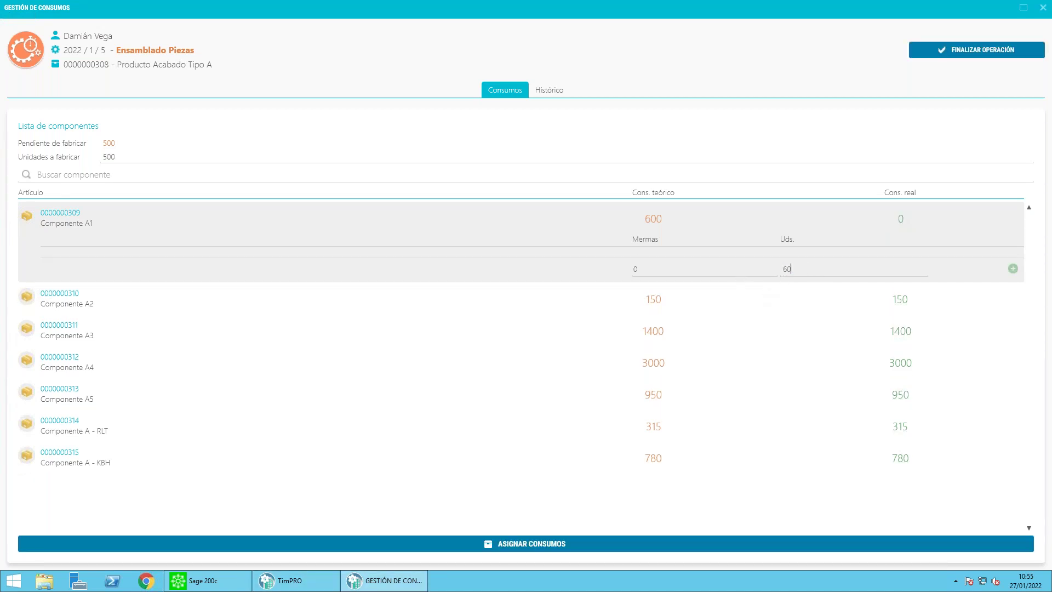
{"action": "type", "text": "1"}
{"action": "left_click", "coordinate": [1007, 278]}
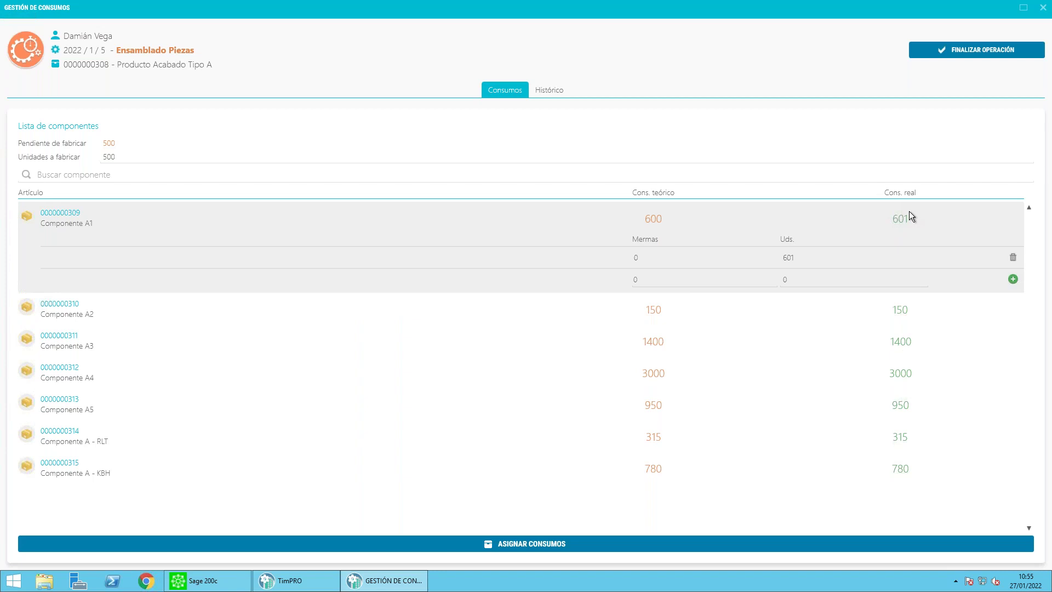
Add a consumption line of 150 units from batch PR4567 to Componente A2
{"action": "left_click", "coordinate": [124, 310]}
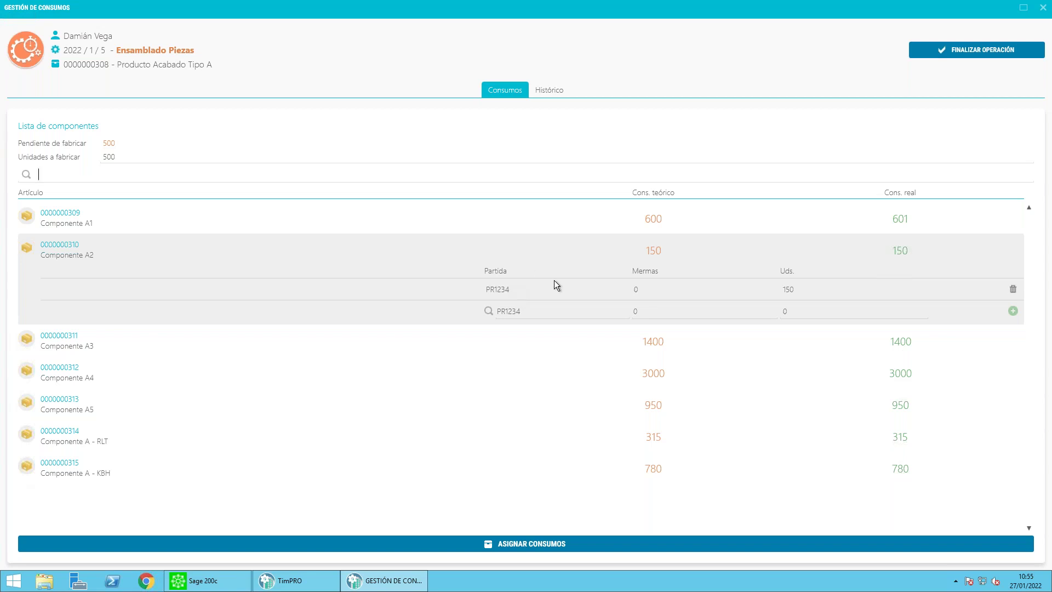
{"action": "left_click", "coordinate": [490, 311]}
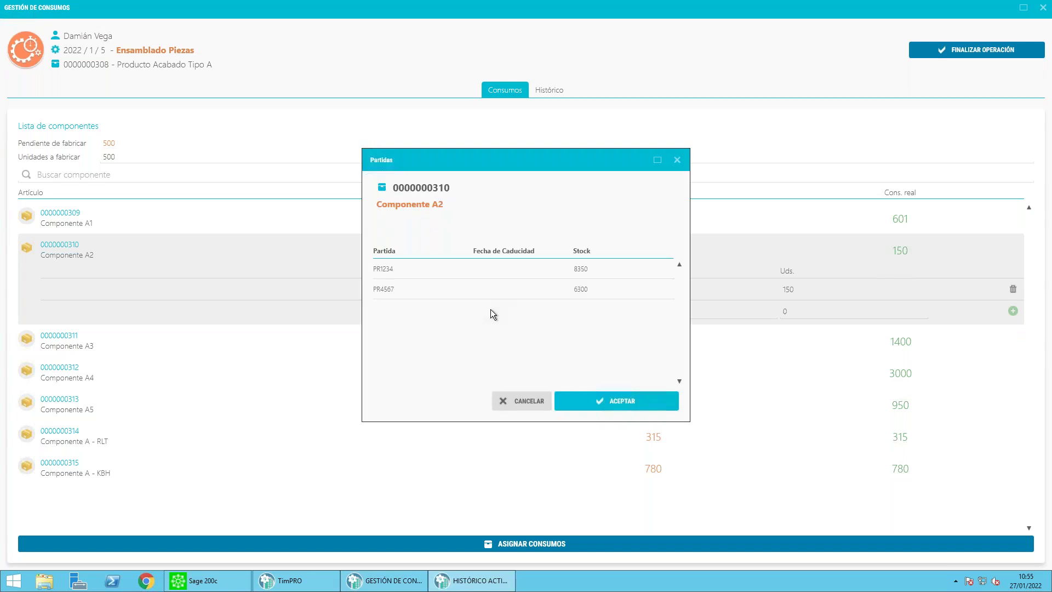
{"action": "left_click", "coordinate": [376, 292]}
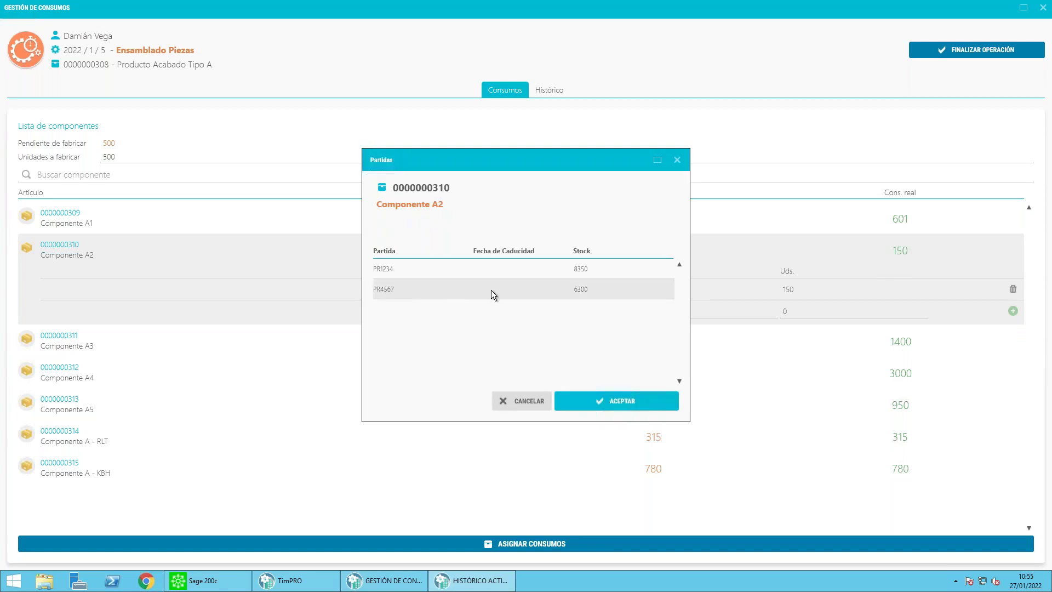
{"action": "left_click", "coordinate": [616, 400]}
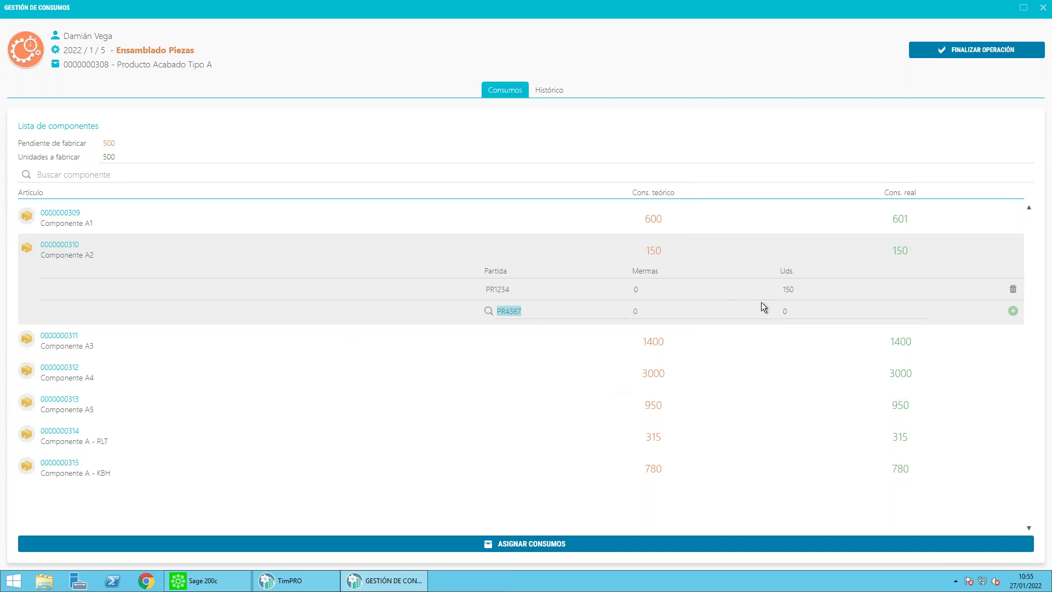
{"action": "left_click", "coordinate": [785, 310]}
{"action": "type", "text": "150"}
{"action": "left_click", "coordinate": [1013, 311]}
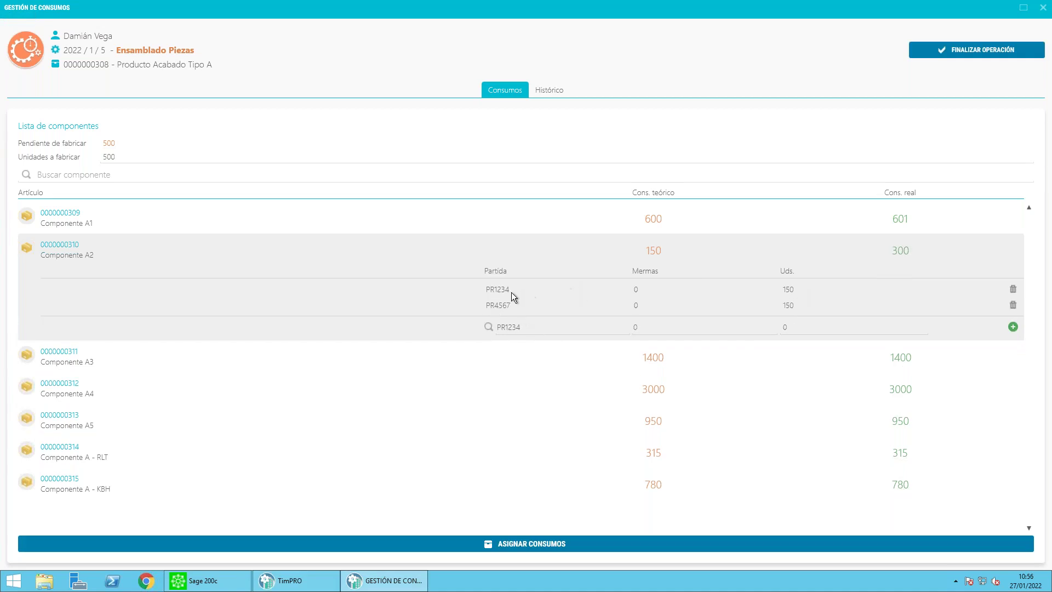
Delete Componente A2's 150-unit consumption line of batch PR1234 and add a line of 2 units from that same batch
{"action": "left_click", "coordinate": [1012, 288]}
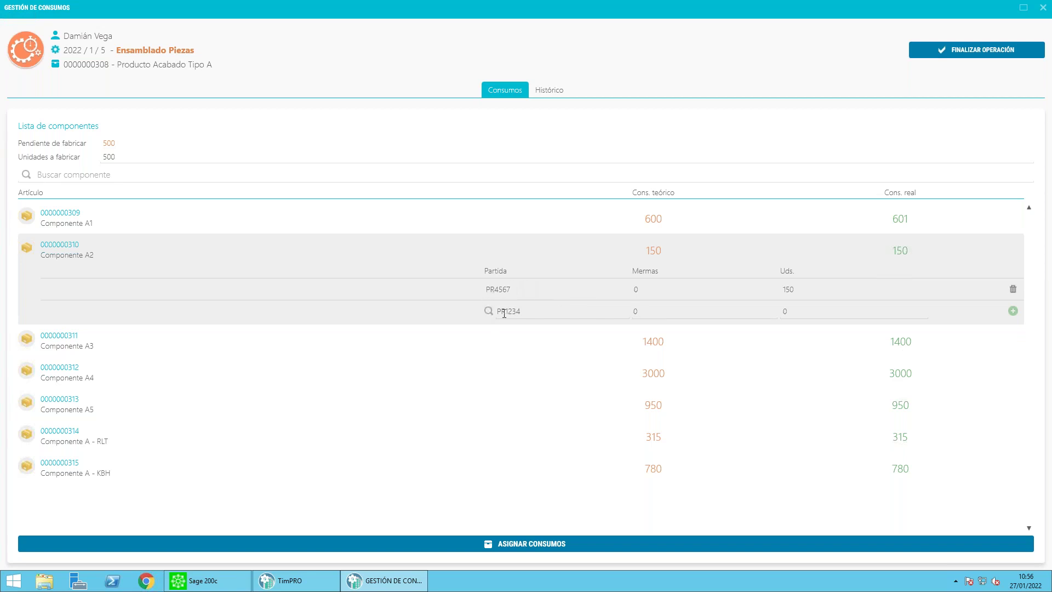
{"action": "left_click", "coordinate": [800, 312]}
{"action": "type", "text": "2"}
{"action": "left_click", "coordinate": [1009, 313]}
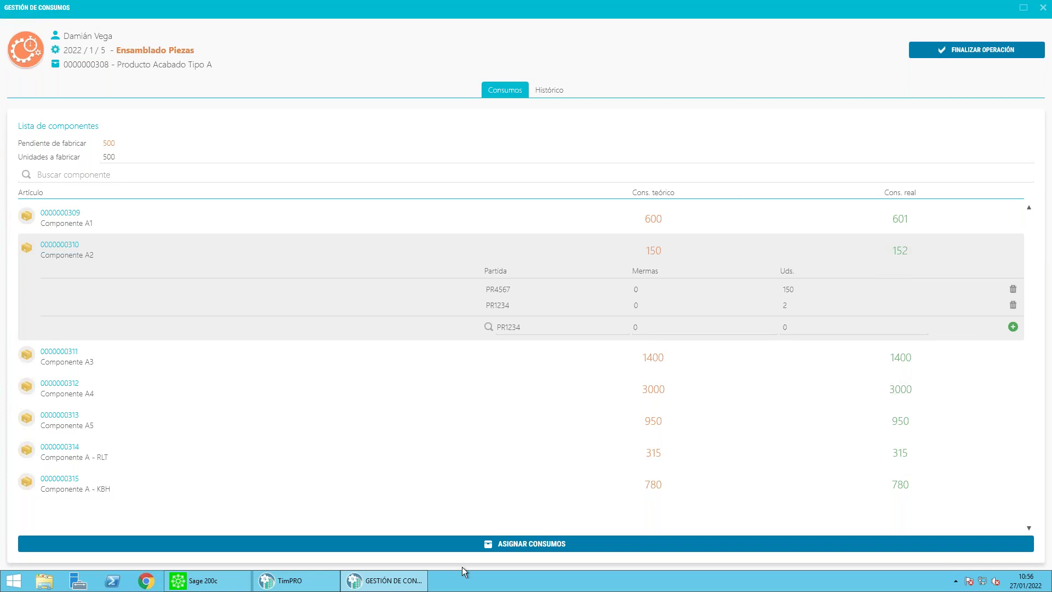
Finish the Ensamblado Piezas operation with the observation "Ha ido todo muy bien. Cambio partida componente A2"
{"action": "left_click", "coordinate": [987, 48]}
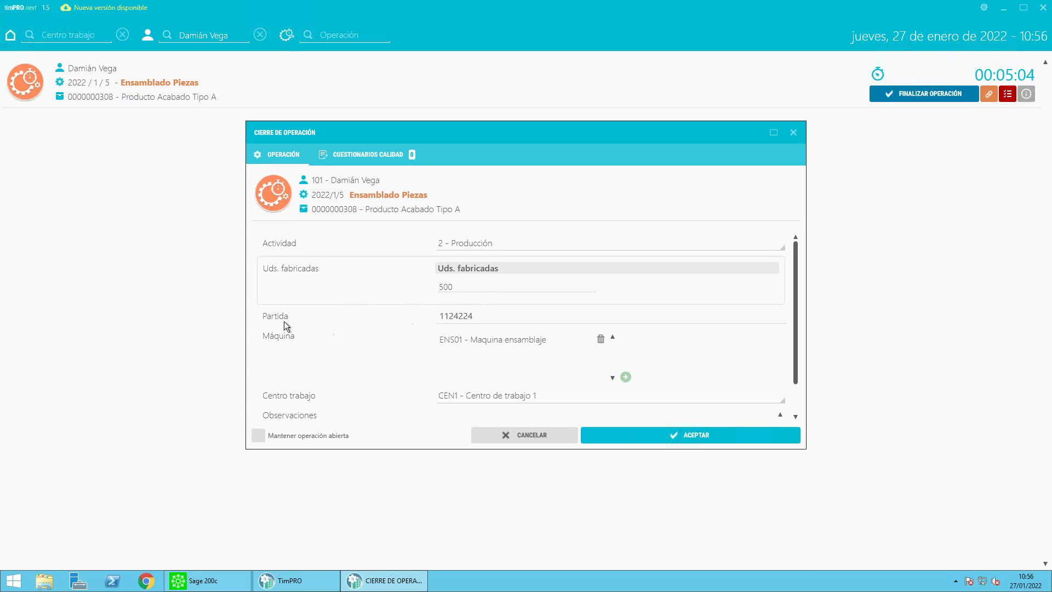
{"action": "double_click", "coordinate": [442, 315]}
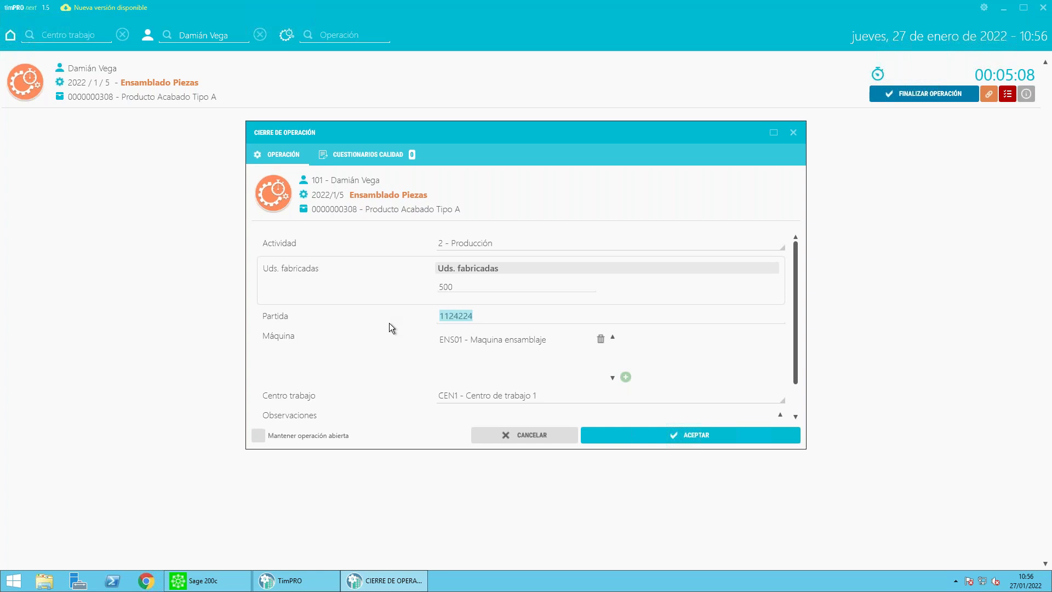
{"action": "left_click", "coordinate": [486, 317]}
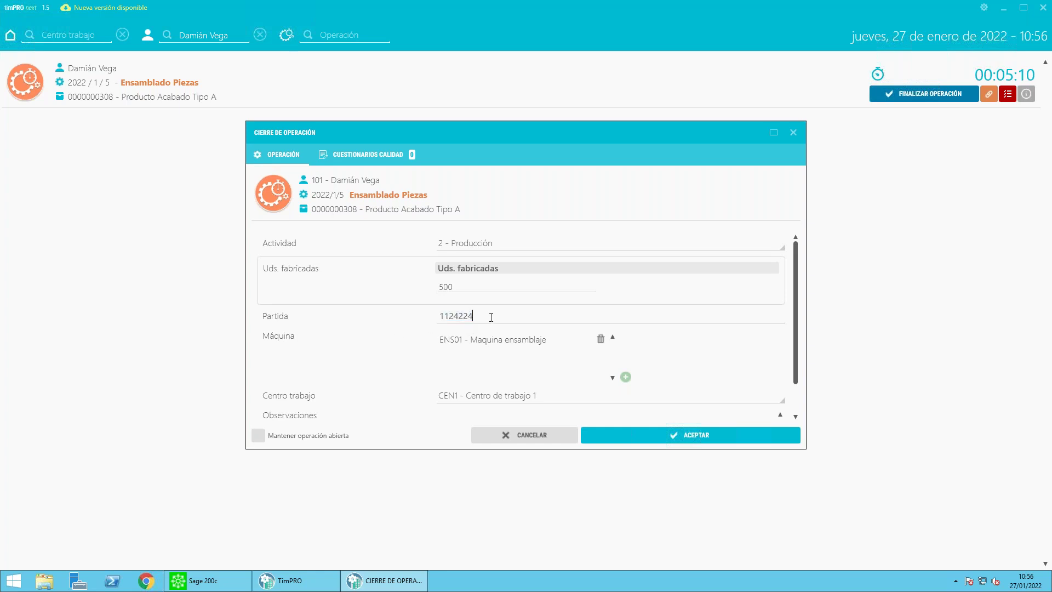
{"action": "left_click_drag", "start_coordinate": [486, 317], "coordinate": [416, 325]}
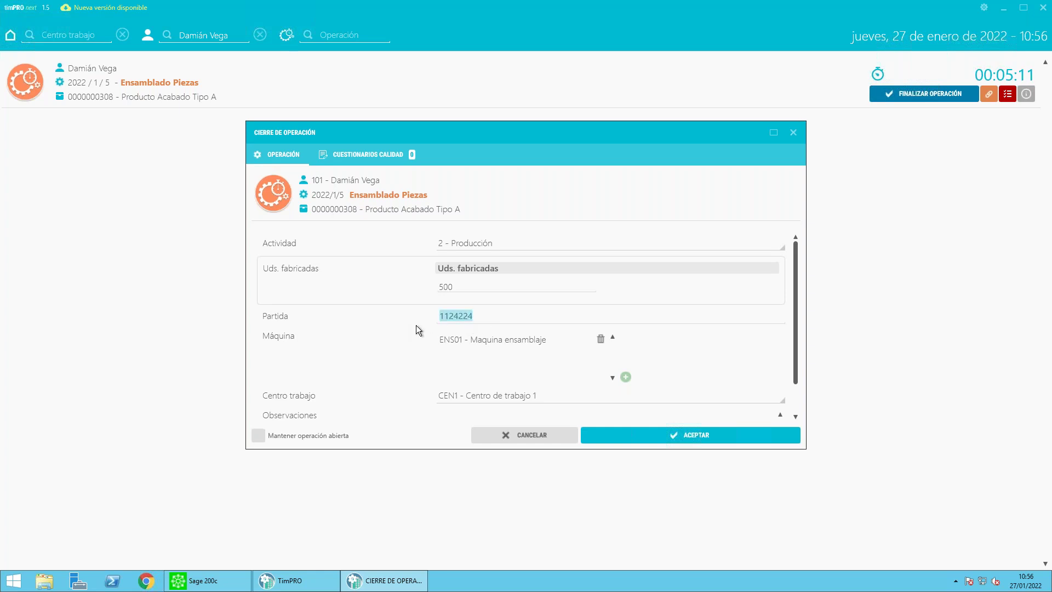
{"action": "left_click", "coordinate": [495, 315]}
{"action": "scroll", "coordinate": [513, 331], "scroll_direction": "down", "scroll_amount": 1}
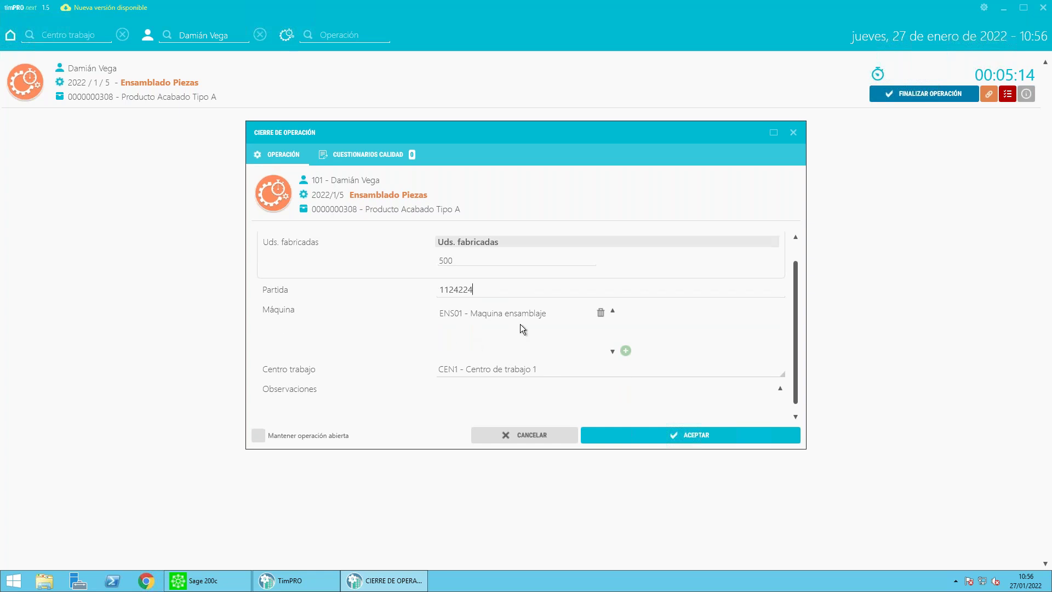
{"action": "left_click", "coordinate": [519, 393]}
{"action": "type", "text": "Ha ido todo muy bien. Cambio partida "}
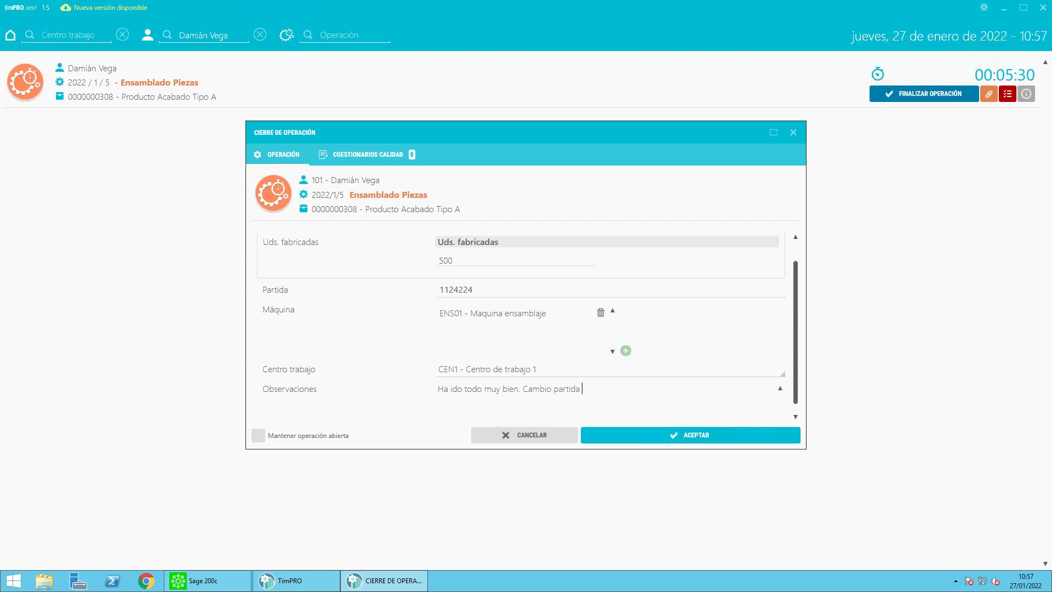
{"action": "type", "text": "componente A2"}
{"action": "left_click", "coordinate": [669, 438]}
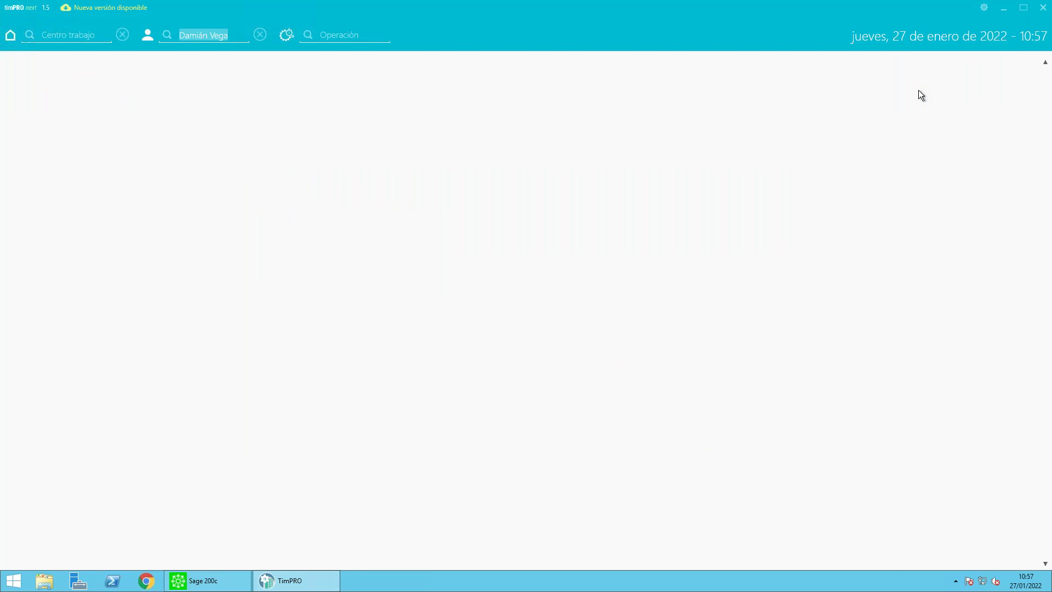
Switch to Sage 200c and review the Producto Acabado Tipo A manufacturing activity: consumptions, work order data, operators, machines and observations
{"action": "left_click", "coordinate": [213, 585]}
{"action": "left_click", "coordinate": [303, 167]}
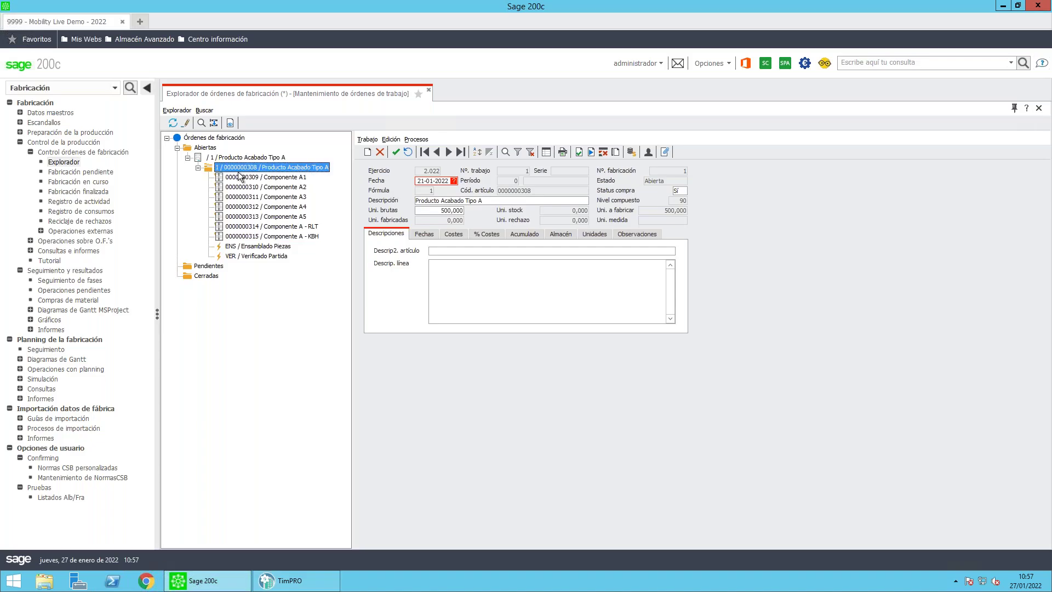
{"action": "left_click", "coordinate": [417, 139]}
{"action": "mouse_move", "coordinate": [450, 155]}
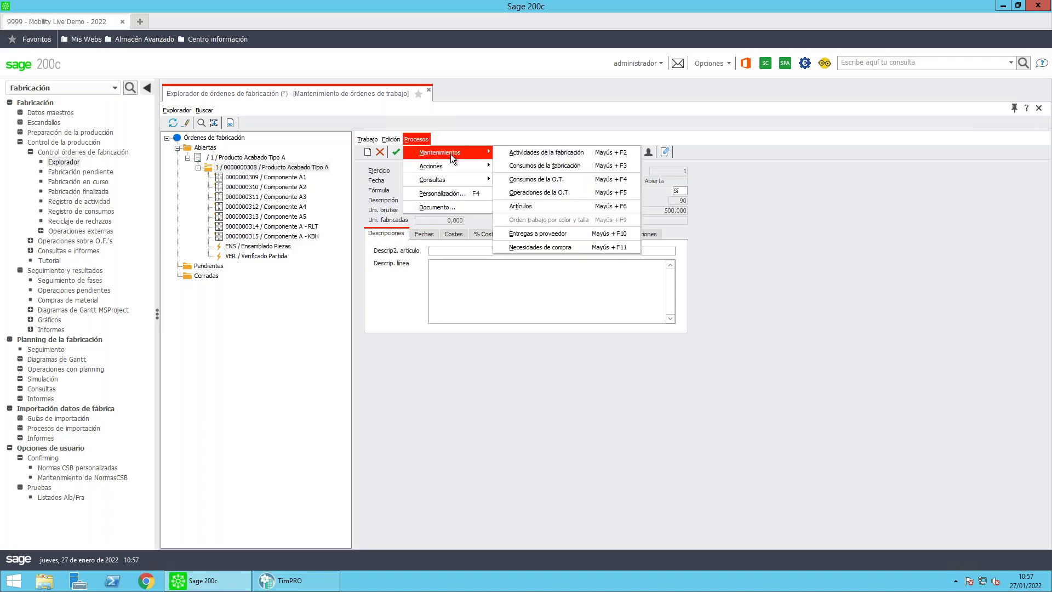
{"action": "left_click", "coordinate": [556, 155]}
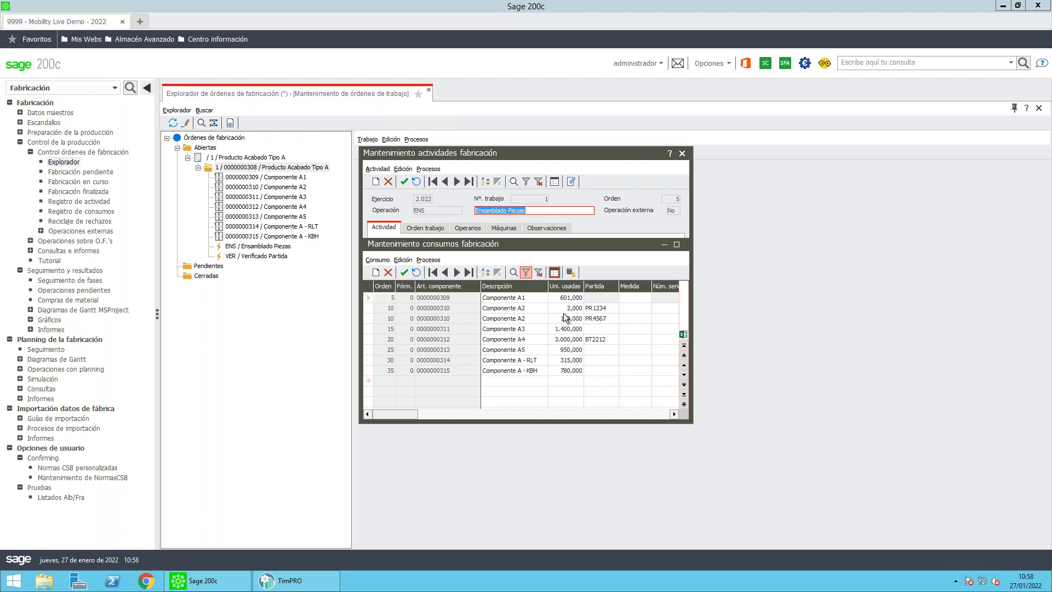
{"action": "left_click", "coordinate": [422, 227]}
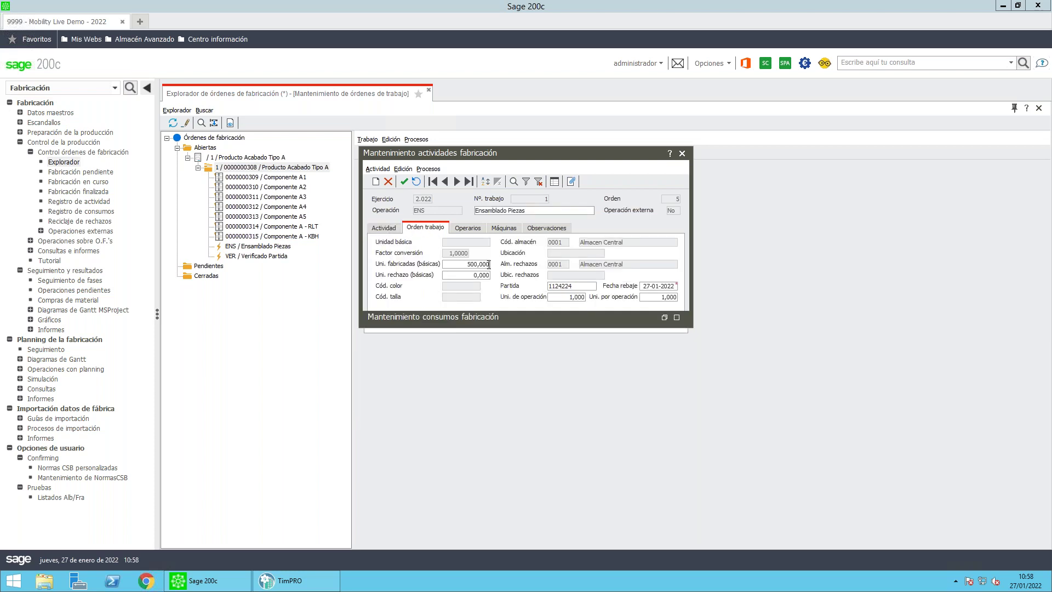
{"action": "left_click", "coordinate": [471, 228]}
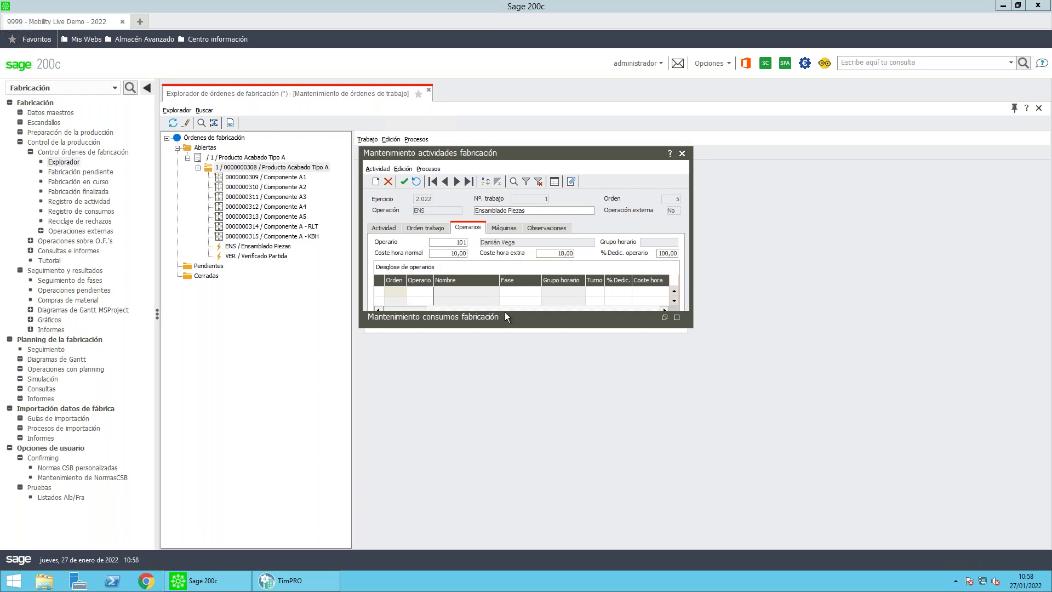
{"action": "left_click", "coordinate": [504, 228]}
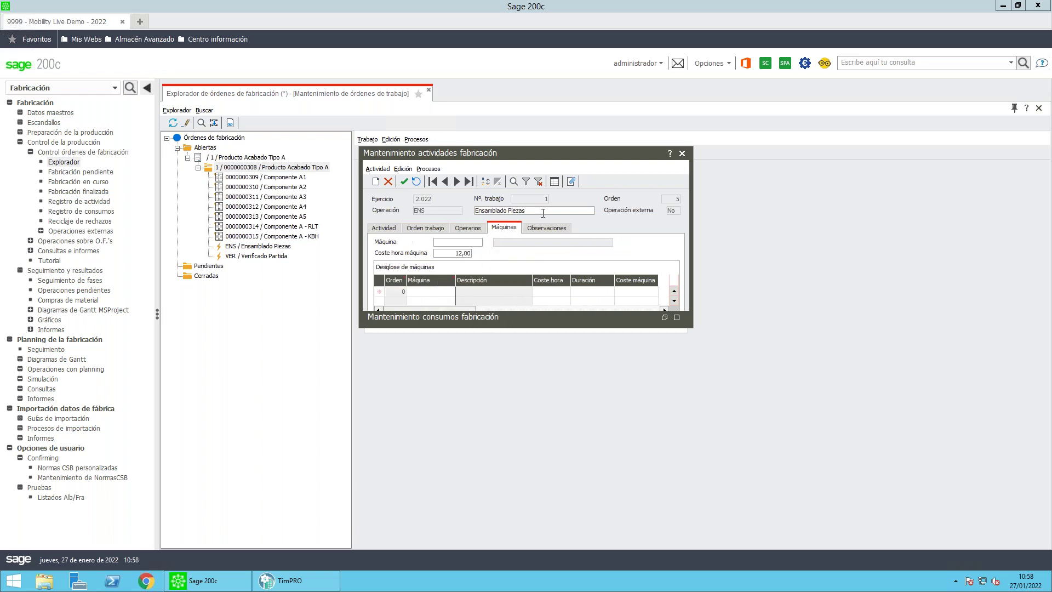
{"action": "left_click", "coordinate": [550, 228]}
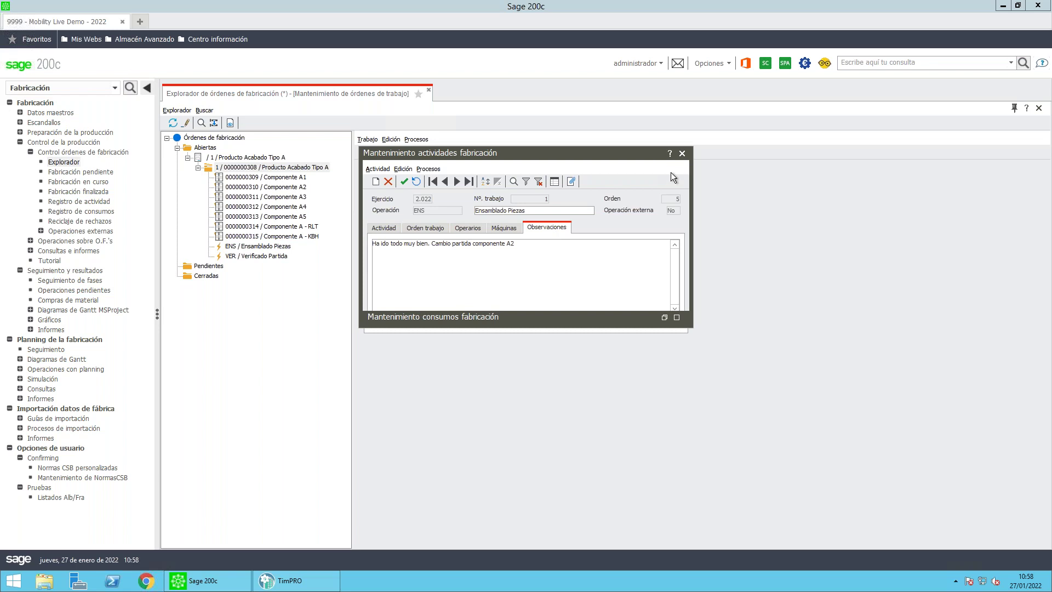
{"action": "left_click", "coordinate": [682, 153]}
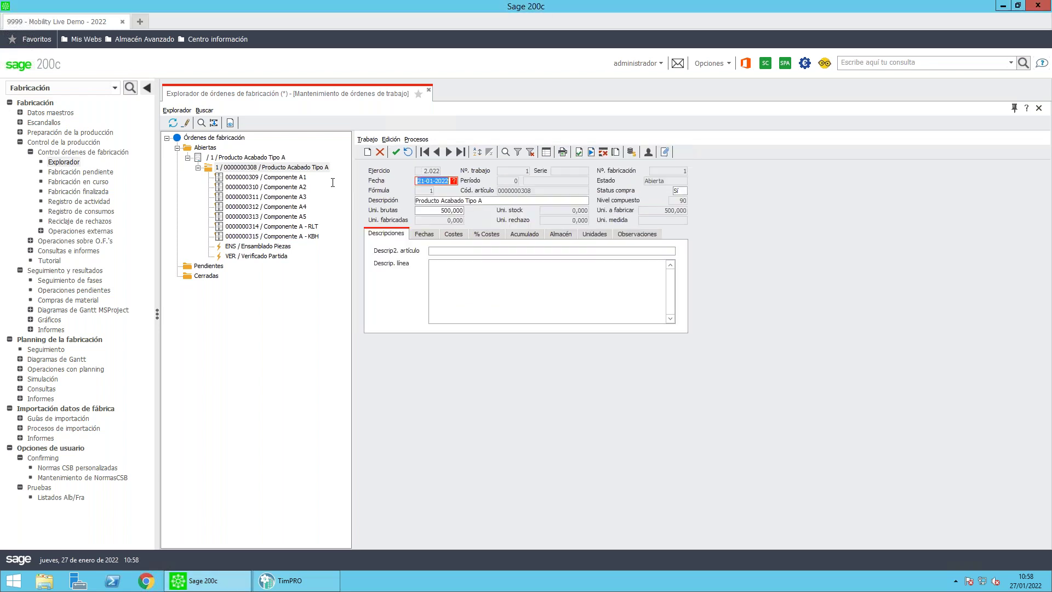
Compare the theoretical and real costs of the Producto Acabado Tipo A work order
{"action": "left_click", "coordinate": [298, 169]}
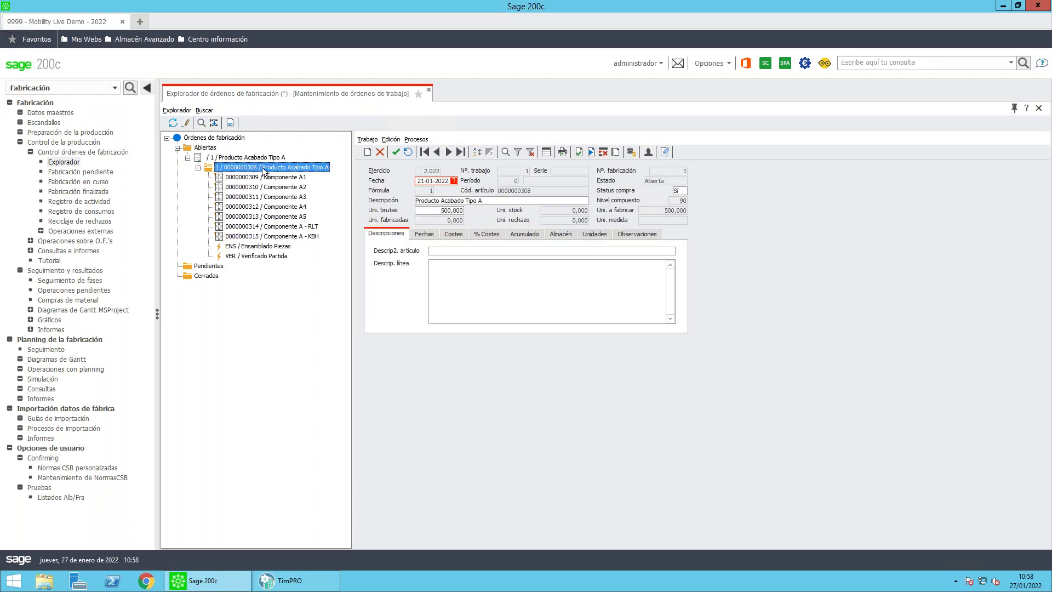
{"action": "left_click", "coordinate": [456, 235]}
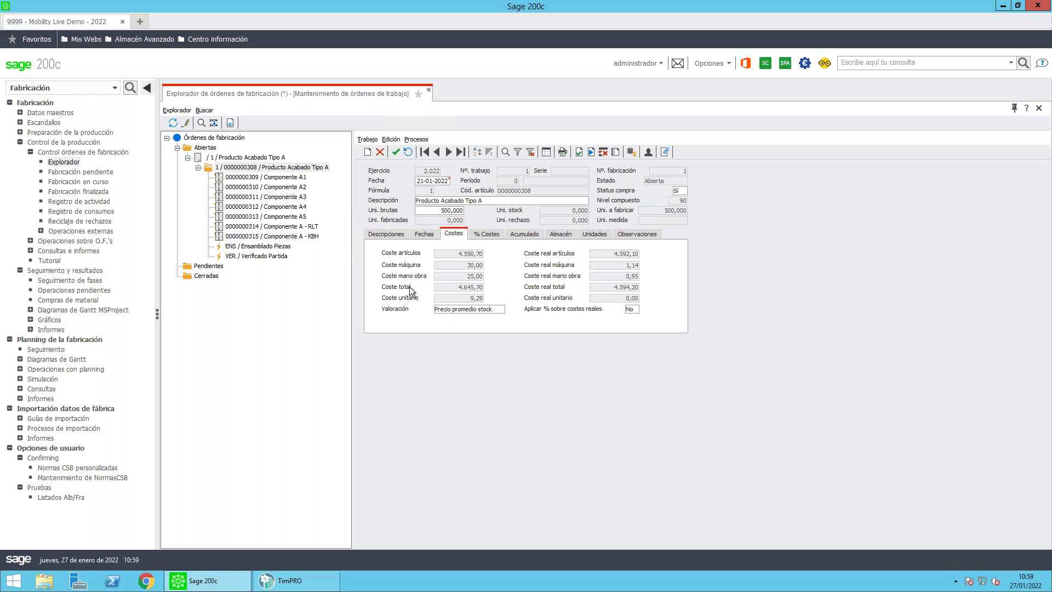
{"action": "left_click", "coordinate": [298, 168]}
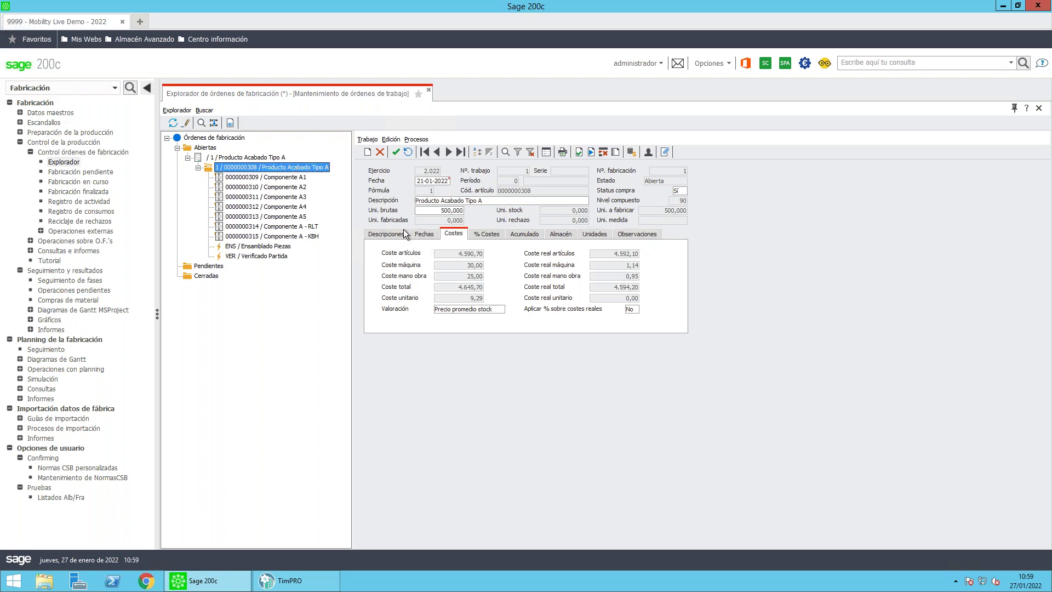
{"action": "left_click", "coordinate": [385, 235]}
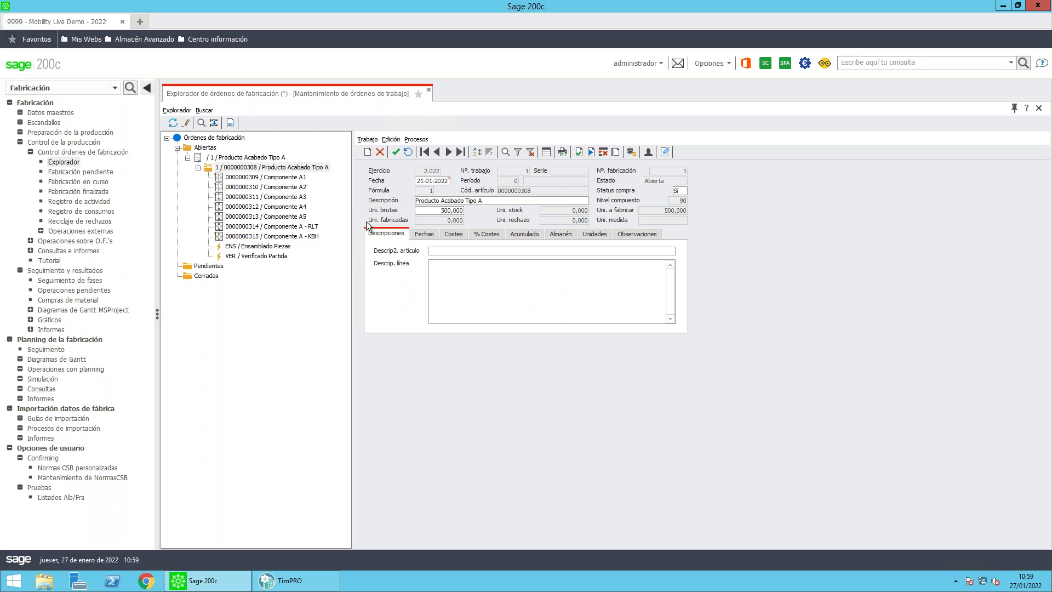
Check the times of the Ensamblado Piezas and Verificado Partida operations, and the units of Verificado Partida
{"action": "left_click", "coordinate": [305, 171]}
{"action": "left_click", "coordinate": [274, 256]}
{"action": "left_click", "coordinate": [265, 247]}
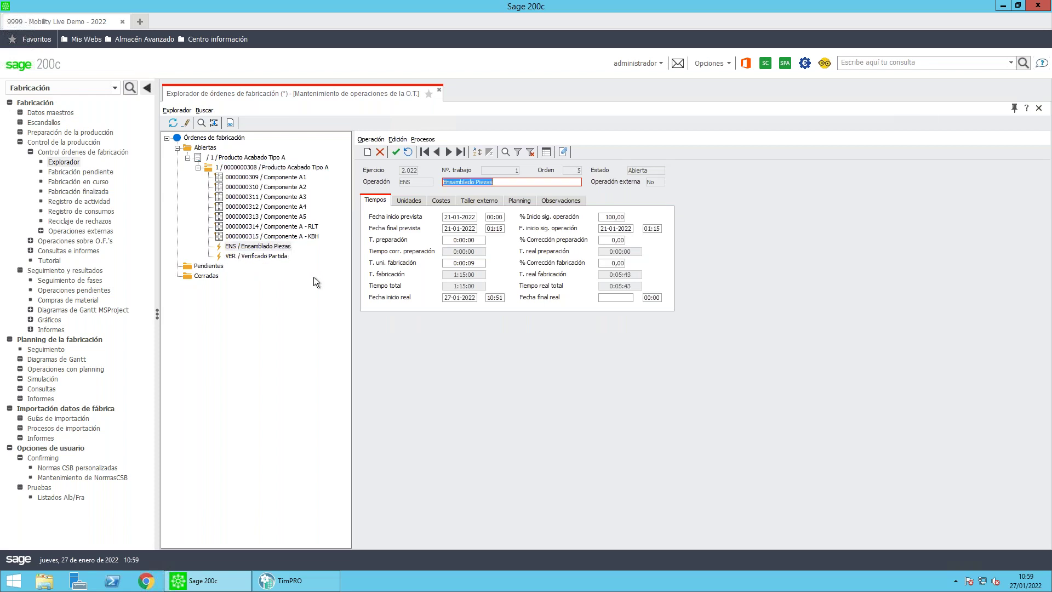
{"action": "left_click", "coordinate": [263, 257]}
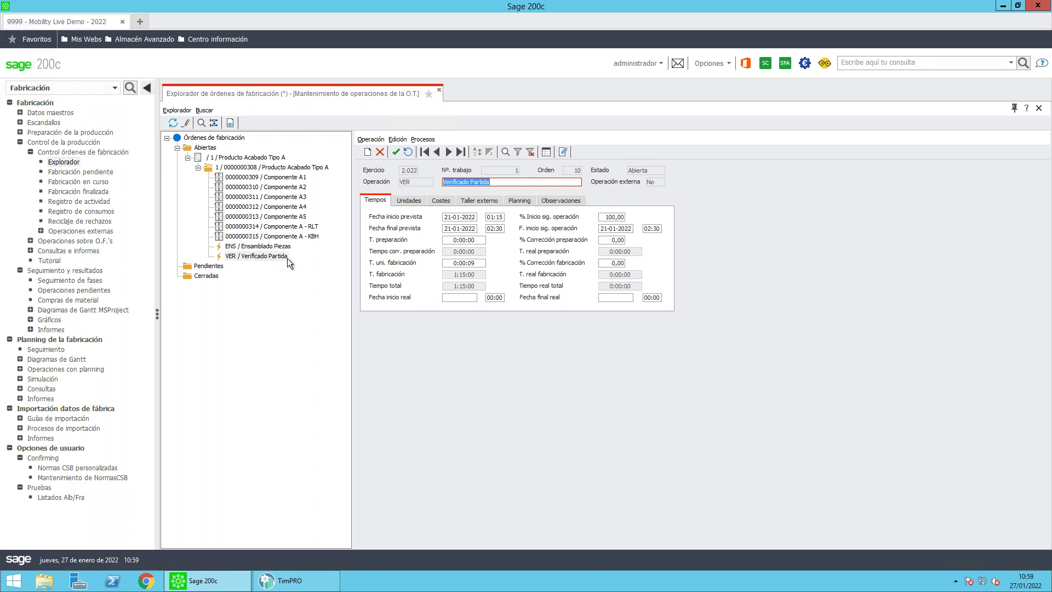
{"action": "left_click", "coordinate": [408, 201]}
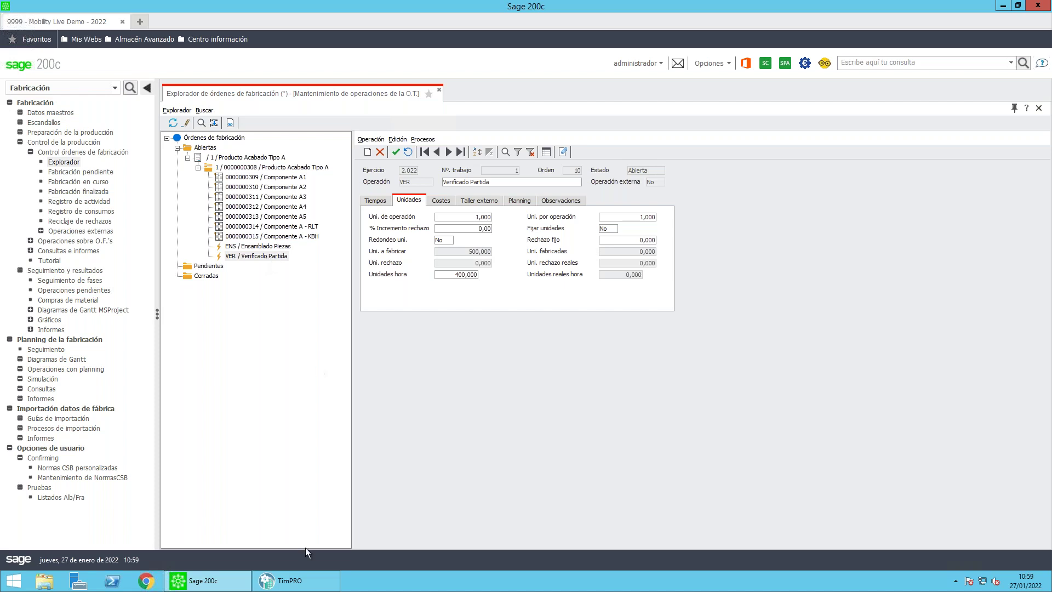
Return to timPRO and start the VER - Verificado Partida operation of work order 2022 / 1, Producto Acabado Tipo A
{"action": "key", "text": "alt+Tab"}
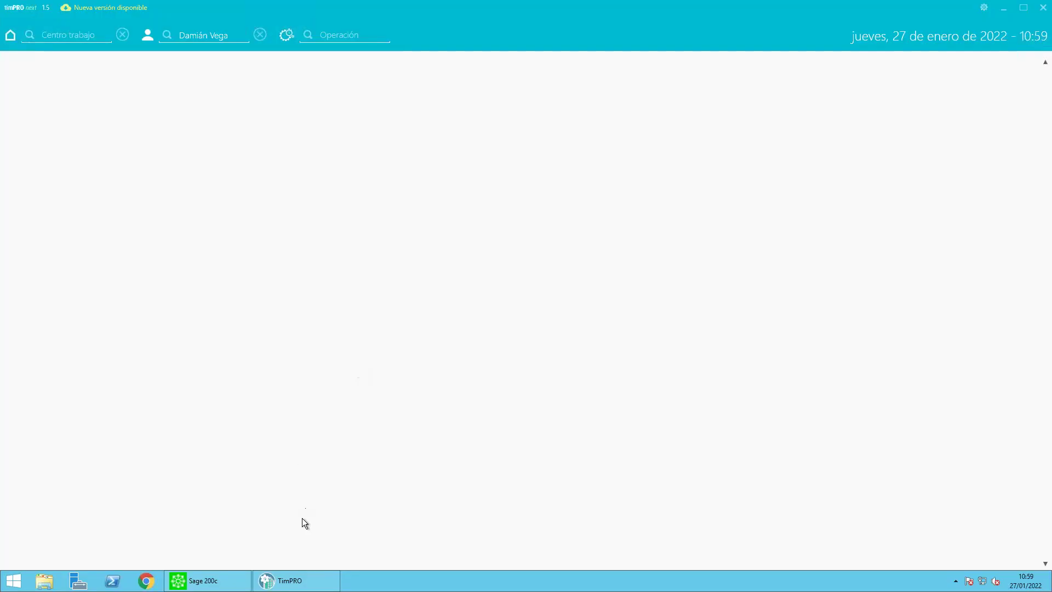
{"action": "left_click", "coordinate": [345, 36]}
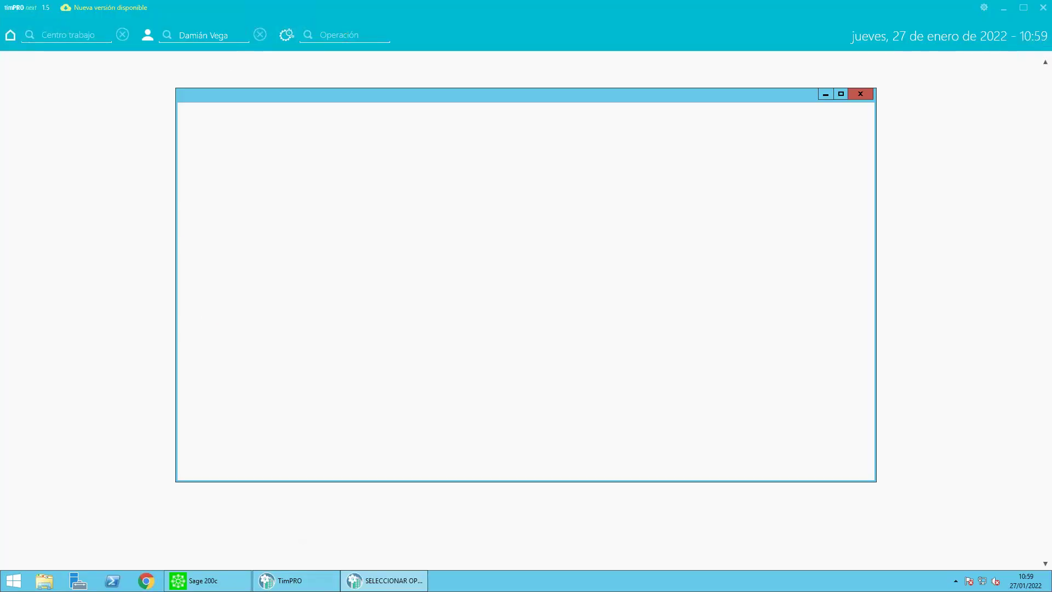
{"action": "left_click", "coordinate": [405, 319]}
{"action": "left_click", "coordinate": [692, 169]}
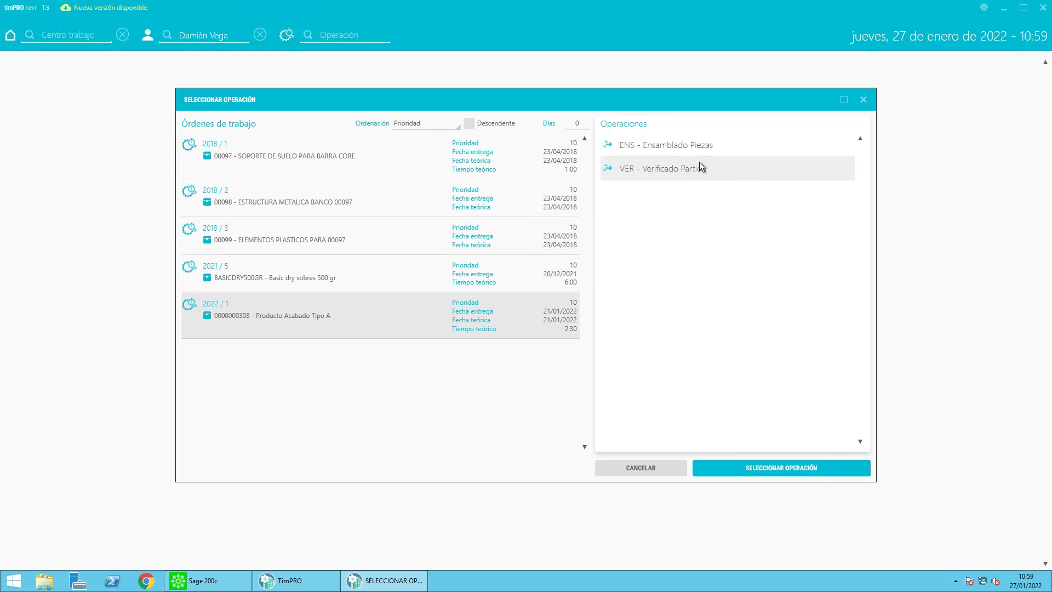
{"action": "left_click", "coordinate": [785, 467]}
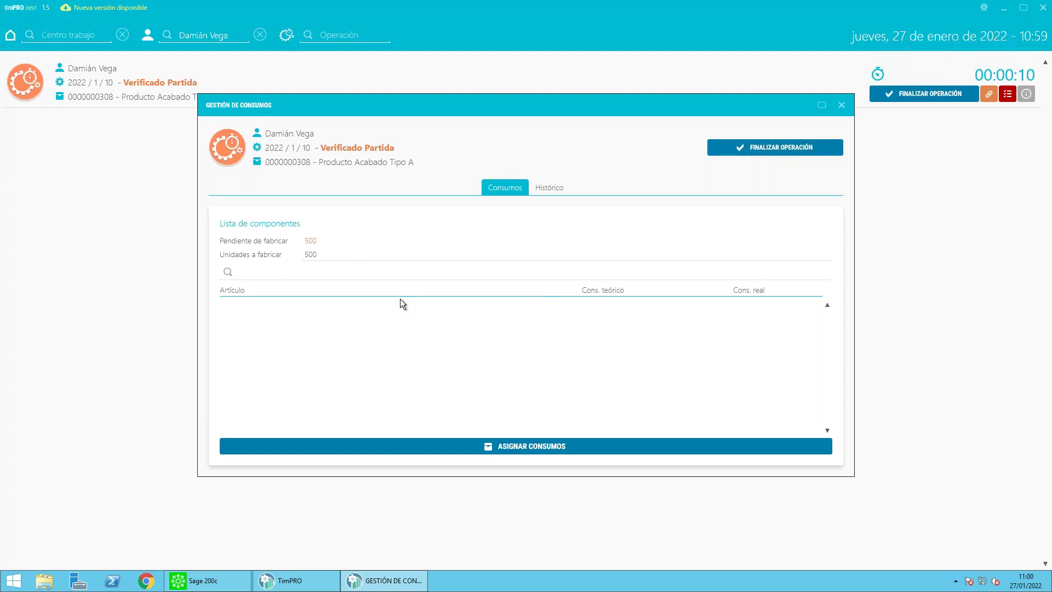
Start finishing the Verificado Partida operation, keeping its closing data, and proceed to the required quality questionnaire
{"action": "left_click", "coordinate": [790, 151]}
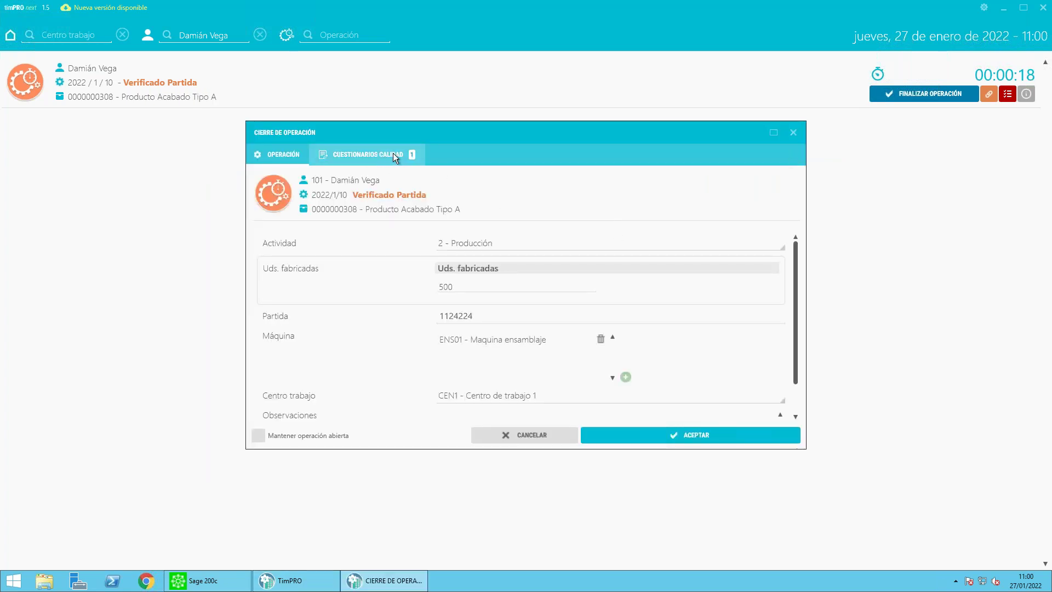
{"action": "left_click", "coordinate": [693, 438]}
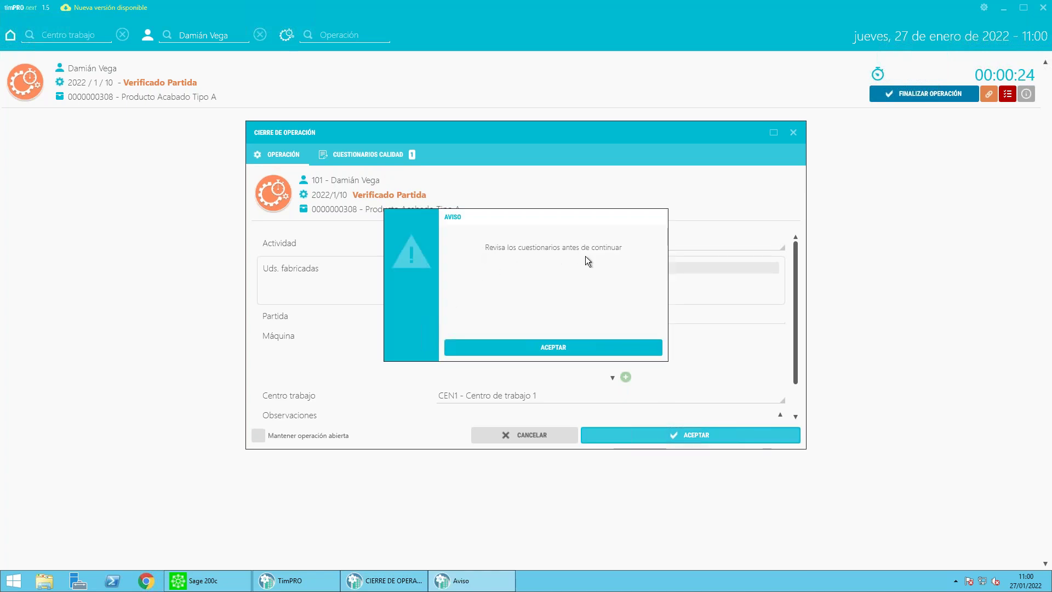
{"action": "left_click", "coordinate": [577, 350]}
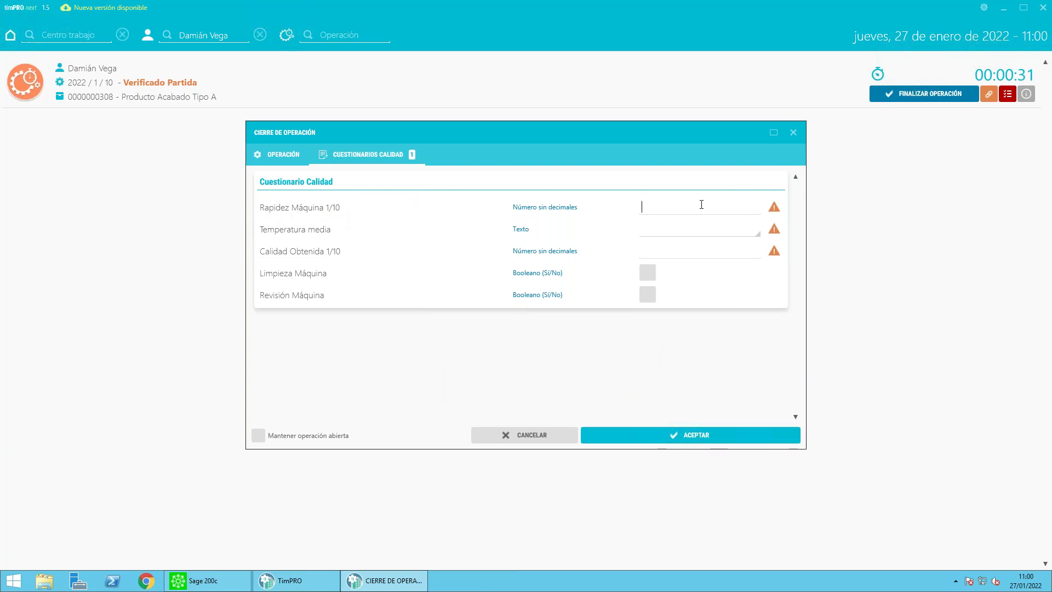
Answer the questionnaire with Rapidez Máquina 9, Temperatura media Templado, Calidad Obtenida 9 and Limpieza Máquina checked, and finish the operation
{"action": "type", "text": "9"}
{"action": "left_click", "coordinate": [684, 230]}
{"action": "left_click", "coordinate": [677, 282]}
{"action": "left_click", "coordinate": [674, 250]}
{"action": "type", "text": "9"}
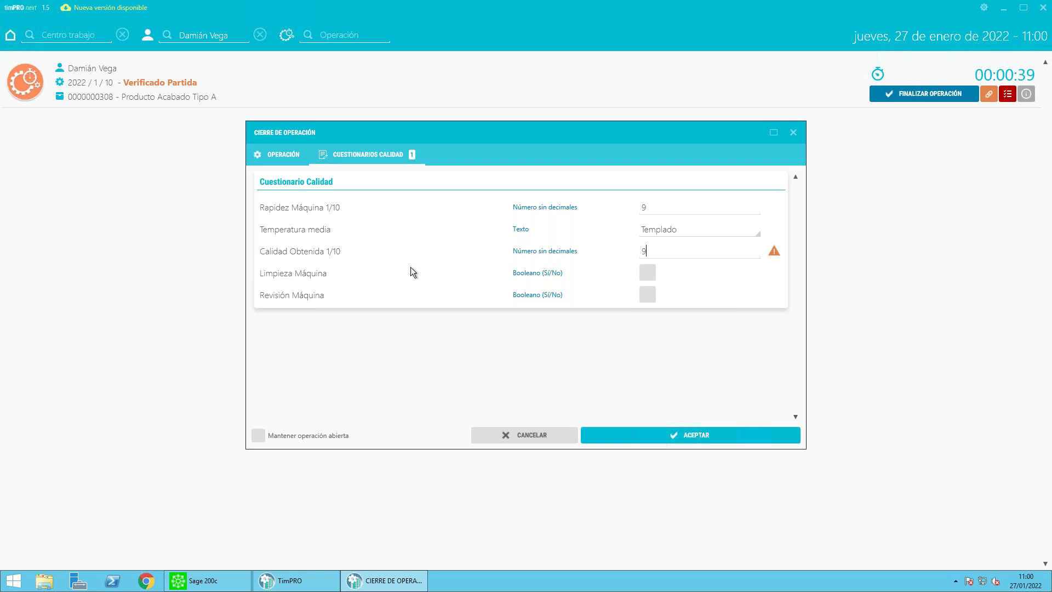
{"action": "left_click", "coordinate": [647, 272]}
{"action": "left_click", "coordinate": [718, 429]}
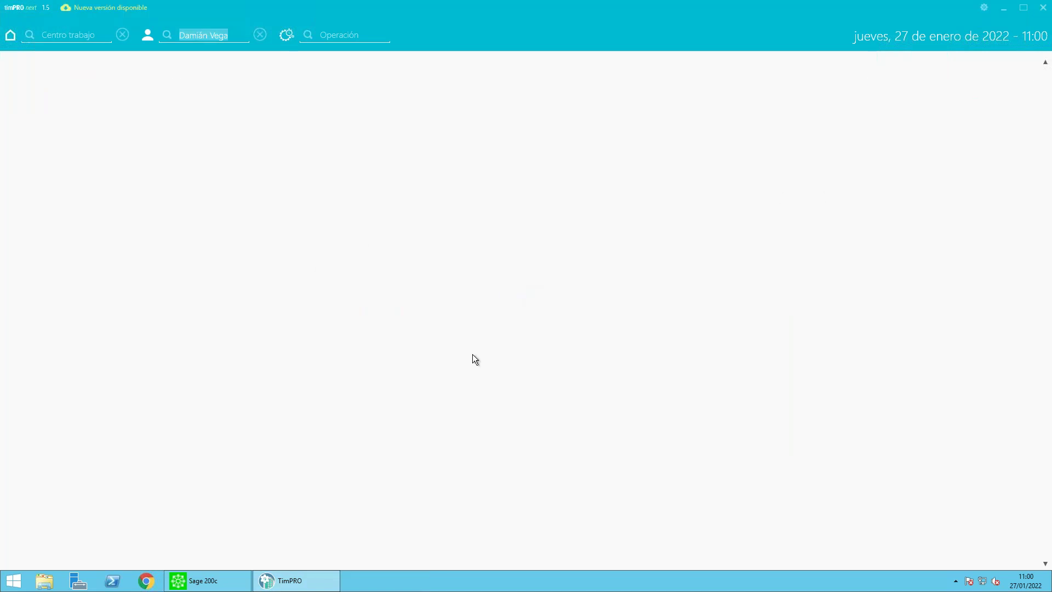
Check the Producto Acabado Tipo A work order in Sage 200c, and return to timPRO to review the selectable operations
{"action": "left_click", "coordinate": [218, 581]}
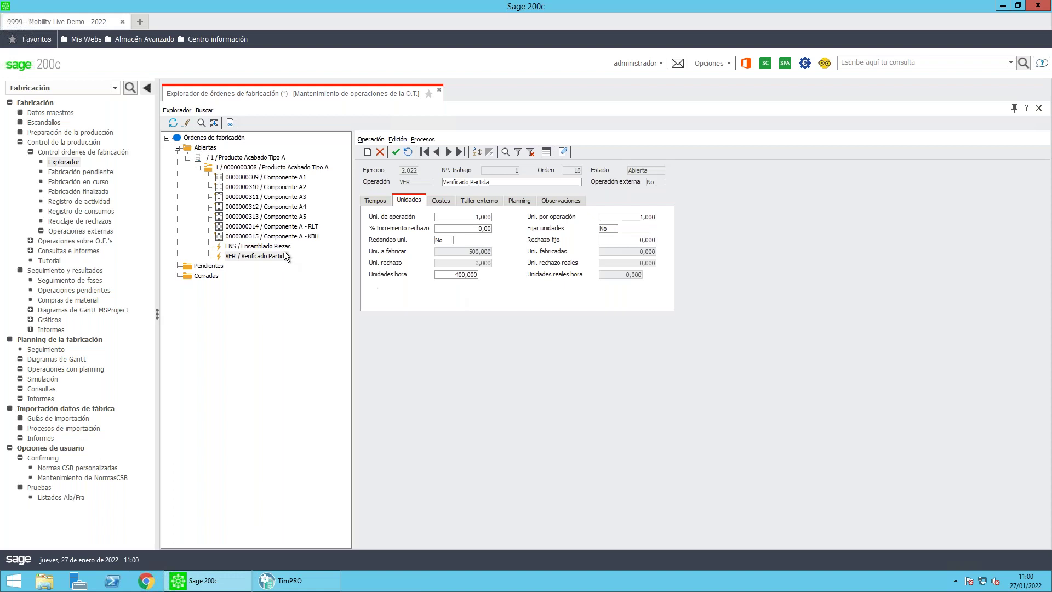
{"action": "left_click", "coordinate": [304, 167]}
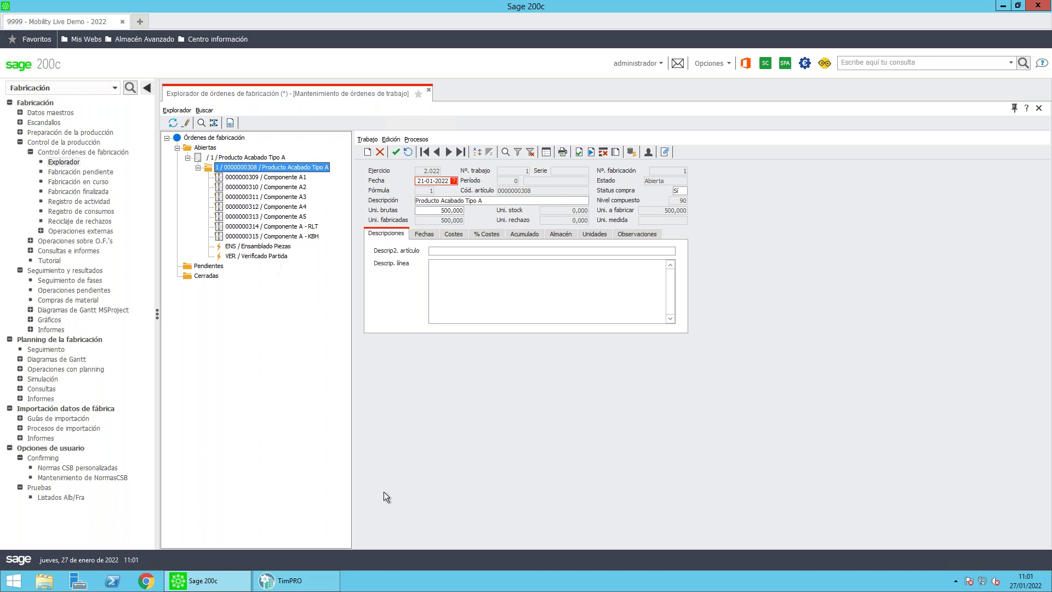
{"action": "left_click", "coordinate": [284, 580]}
{"action": "left_click", "coordinate": [363, 34]}
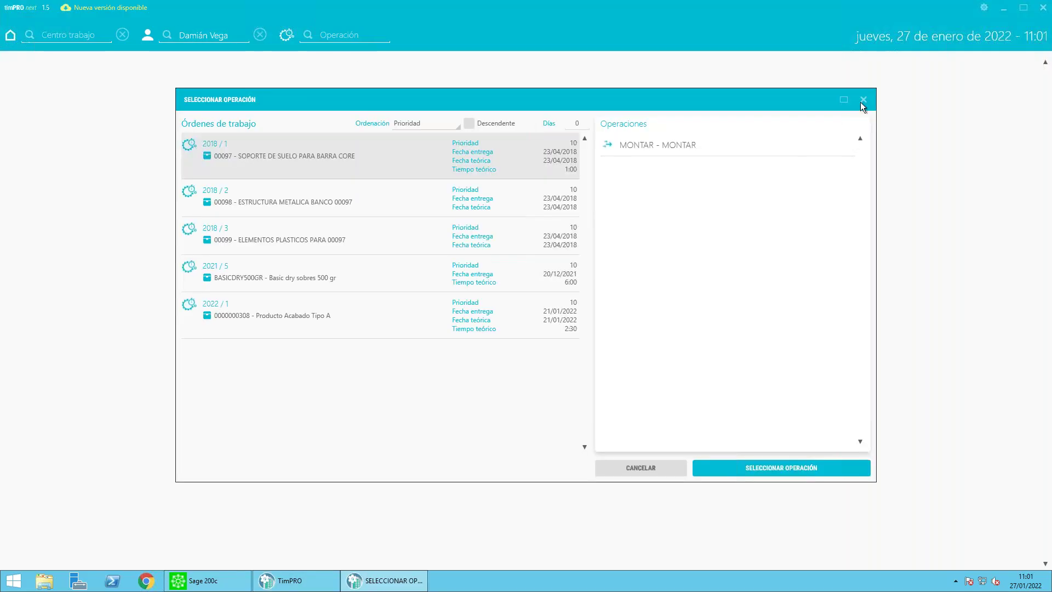
{"action": "left_click", "coordinate": [863, 101]}
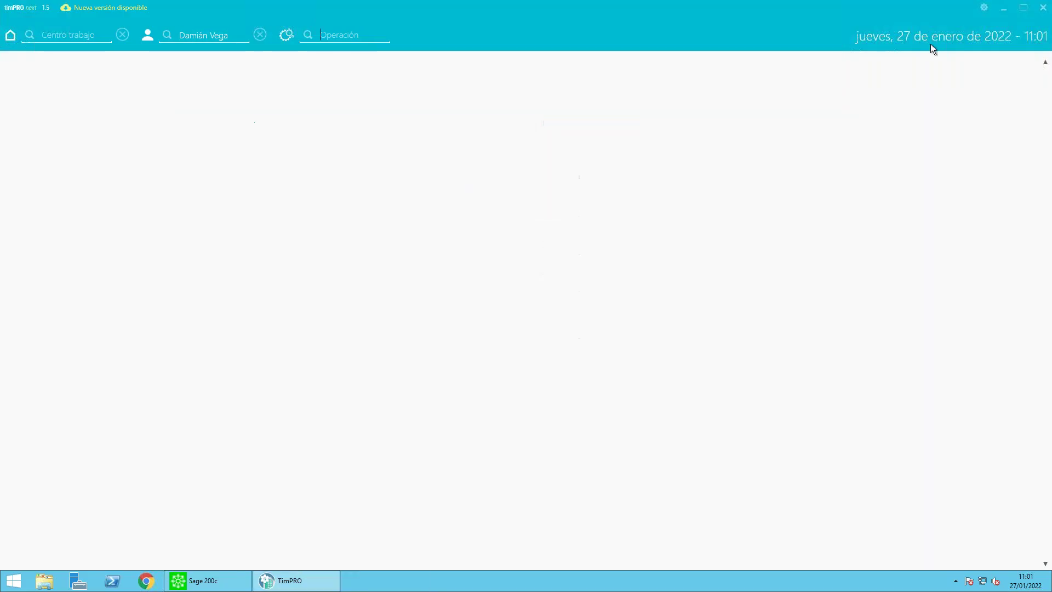
Review timPRO's configuration: label printing, consumption, multitasking, manufactured units, batch, machine and work centre options
{"action": "left_click", "coordinate": [983, 8]}
{"action": "scroll", "coordinate": [660, 241], "scroll_direction": "down", "scroll_amount": 5}
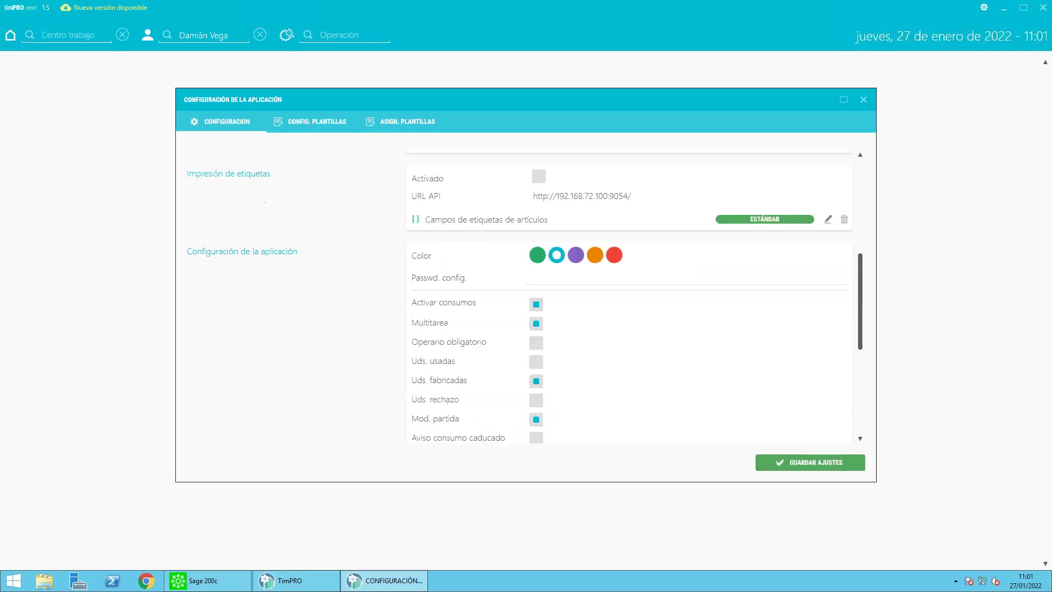
{"action": "scroll", "coordinate": [629, 296], "scroll_direction": "down", "scroll_amount": 1}
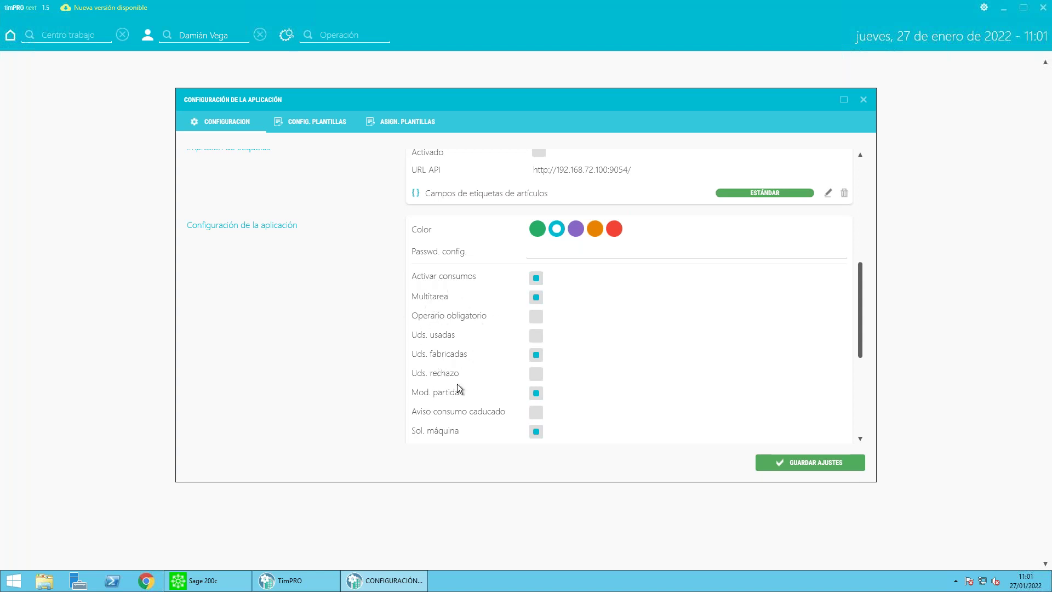
{"action": "scroll", "coordinate": [435, 406], "scroll_direction": "down", "scroll_amount": 1}
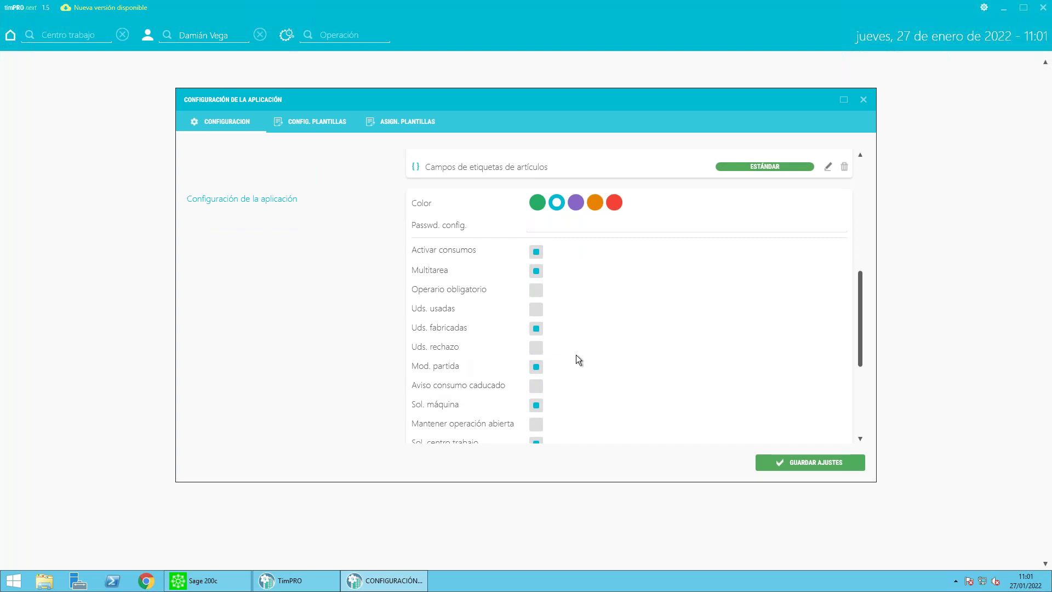
{"action": "scroll", "coordinate": [414, 357], "scroll_direction": "down", "scroll_amount": 1}
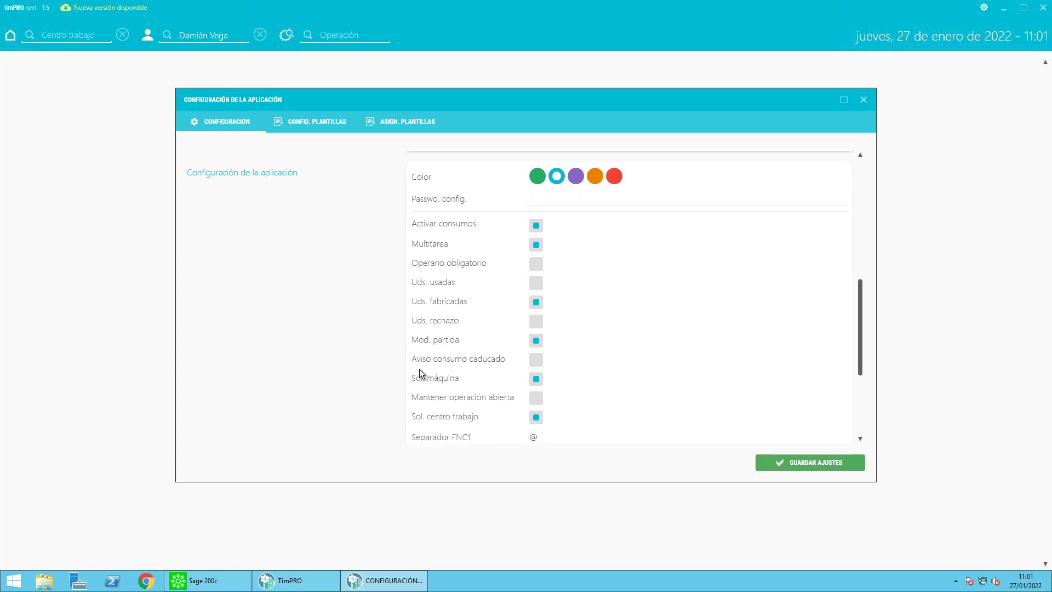
{"action": "scroll", "coordinate": [404, 343], "scroll_direction": "down", "scroll_amount": 2}
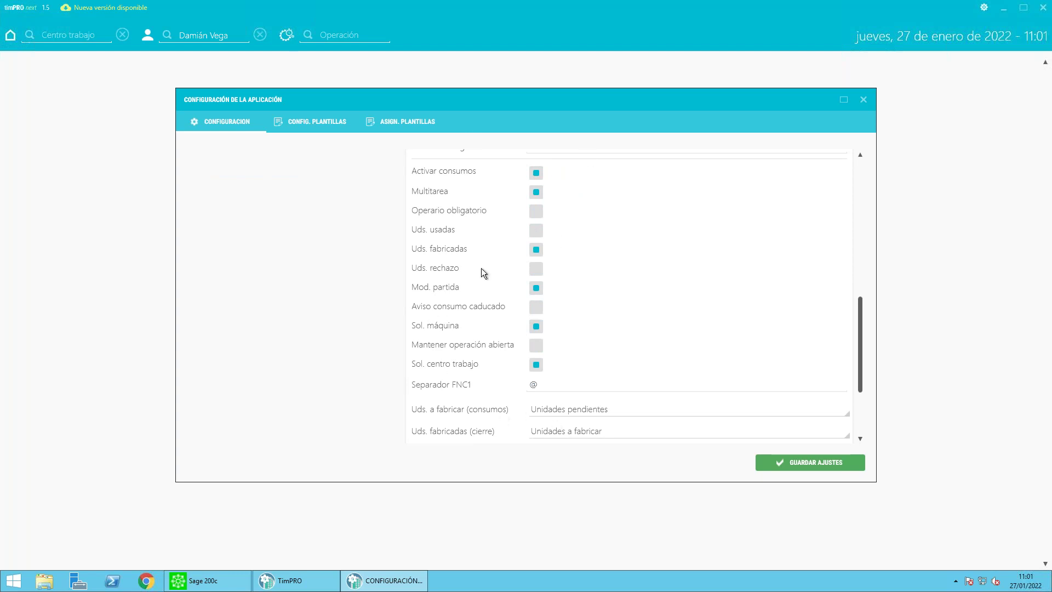
{"action": "scroll", "coordinate": [487, 265], "scroll_direction": "up", "scroll_amount": 10}
{"action": "scroll", "coordinate": [488, 265], "scroll_direction": "down", "scroll_amount": 9}
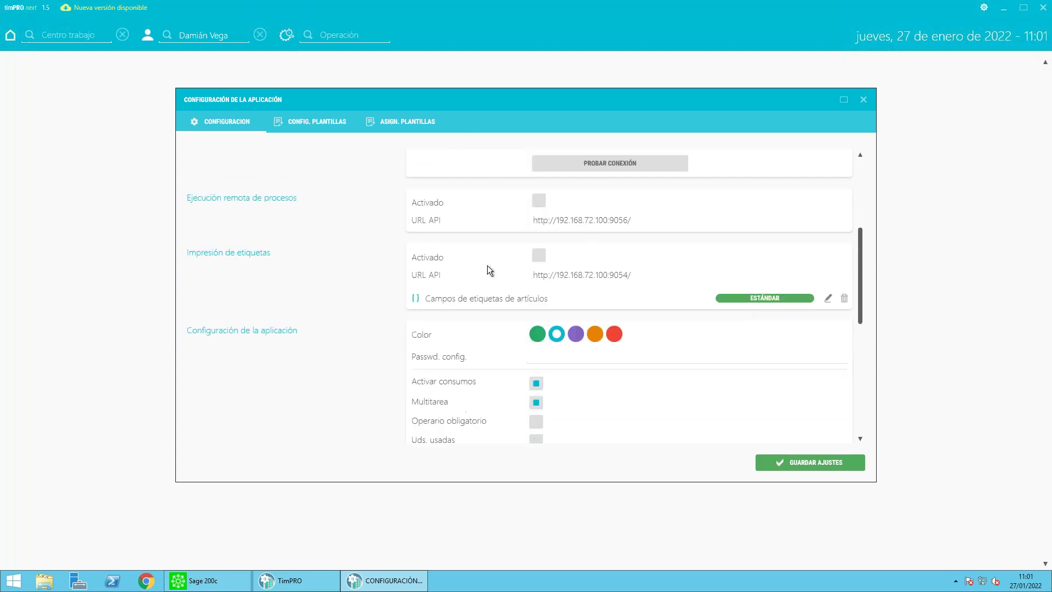
{"action": "left_click", "coordinate": [864, 100]}
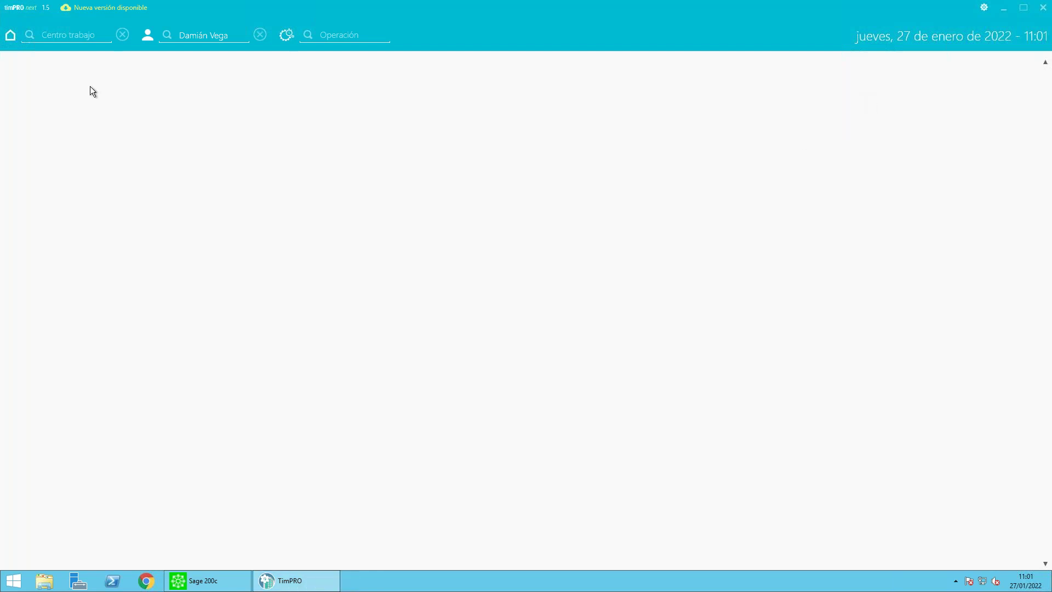
Examine the Cuestionario Calidad quality control template, including the settings of its Temperatura media question, without saving changes
{"action": "left_click", "coordinate": [984, 7]}
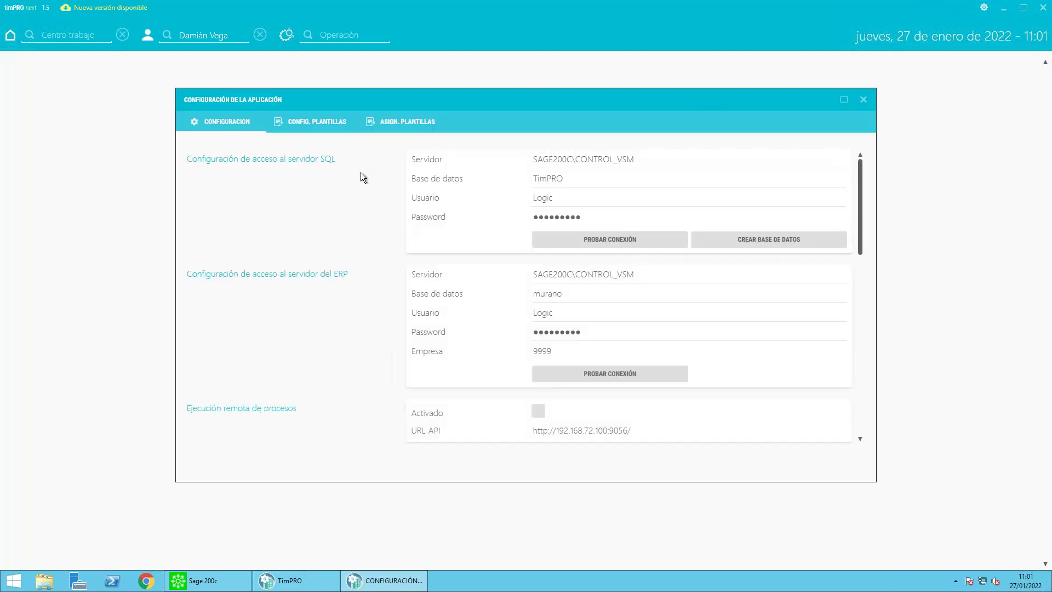
{"action": "left_click", "coordinate": [331, 121]}
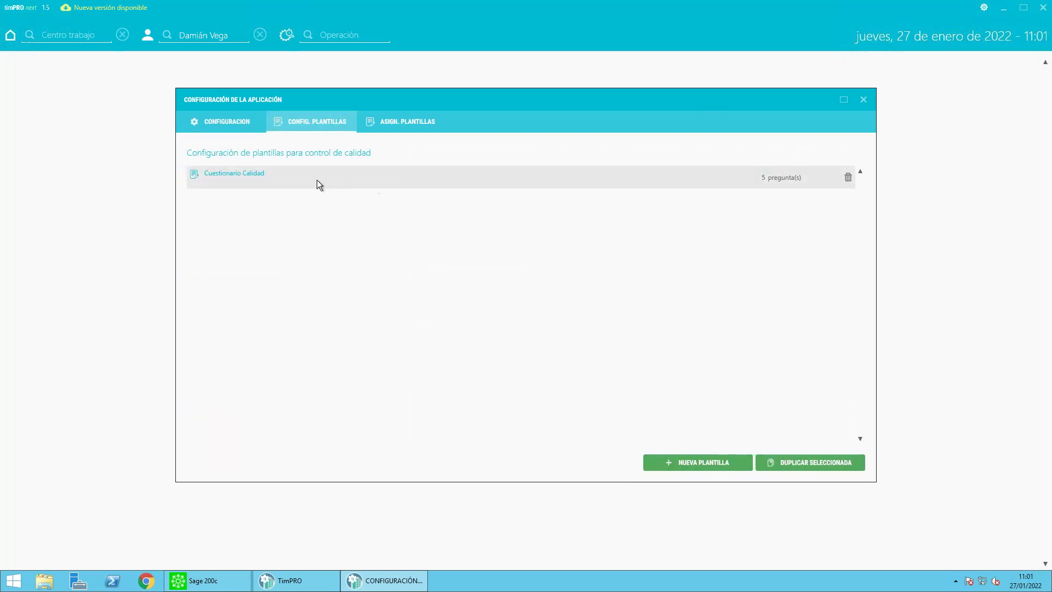
{"action": "double_click", "coordinate": [371, 176]}
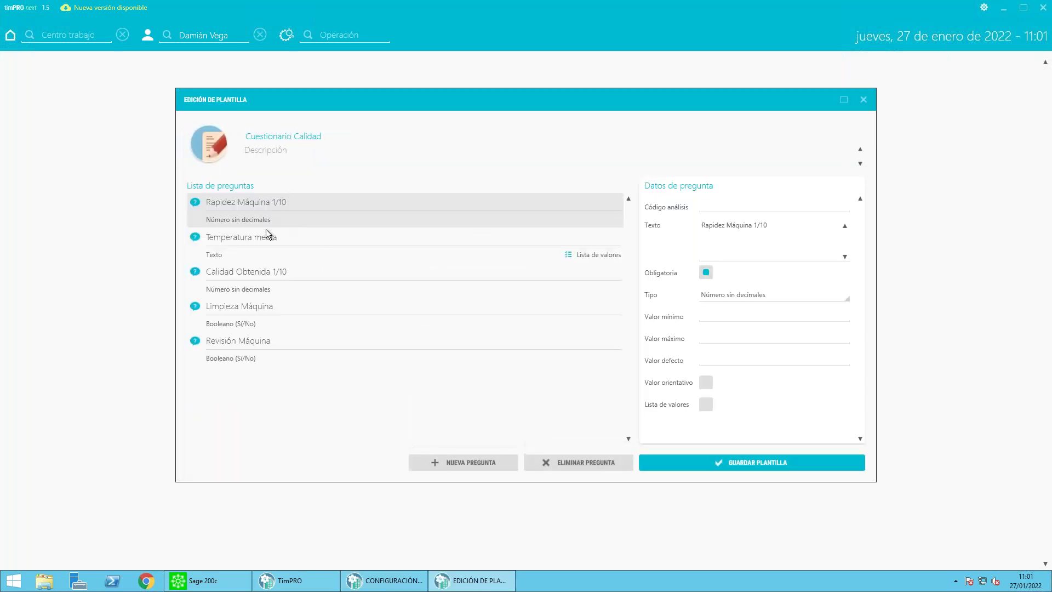
{"action": "left_click", "coordinate": [280, 237]}
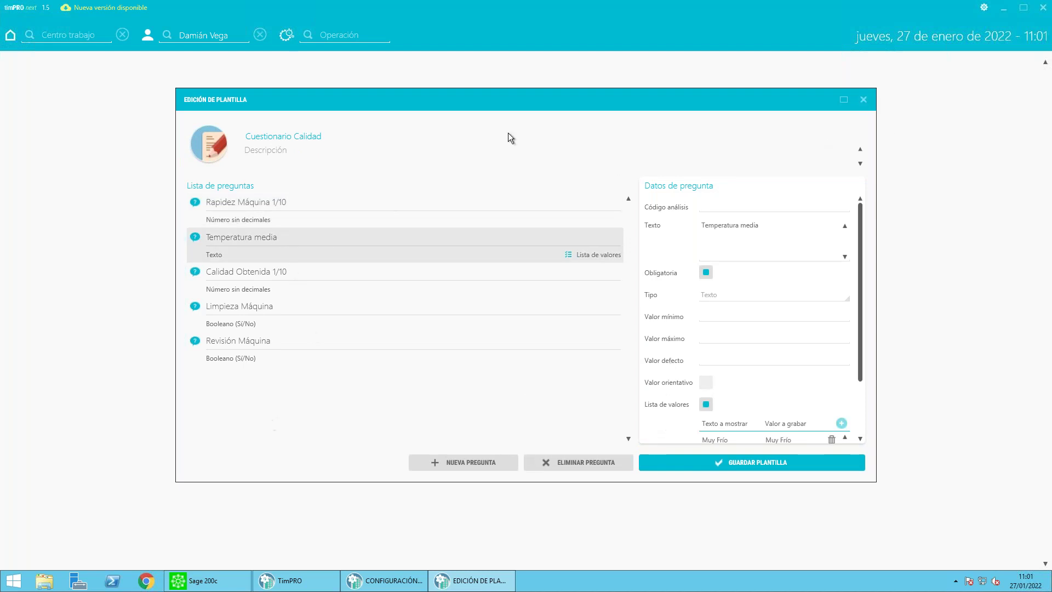
{"action": "left_click", "coordinate": [863, 100]}
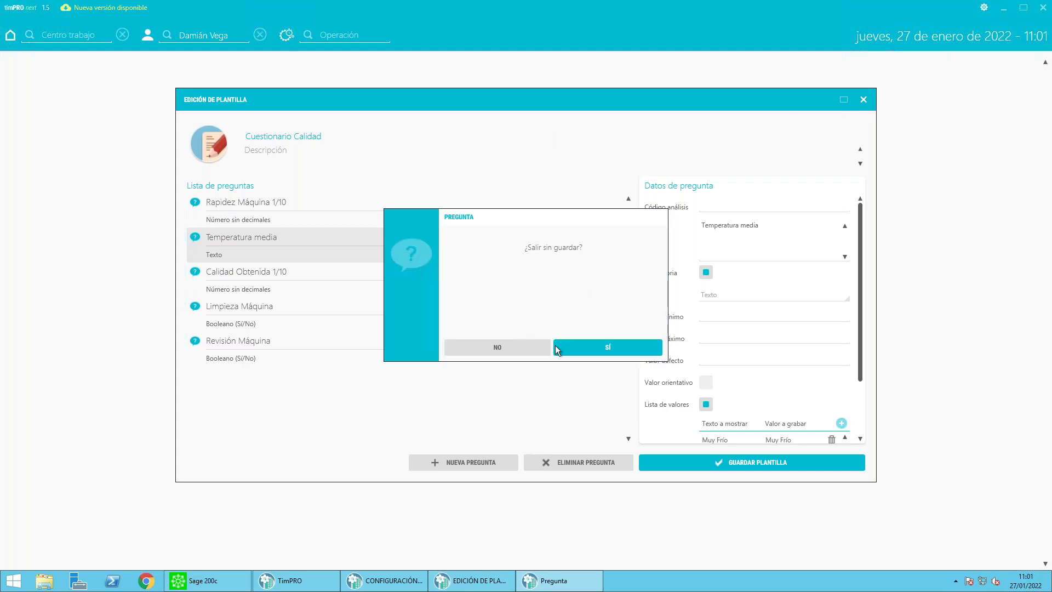
{"action": "left_click", "coordinate": [607, 349]}
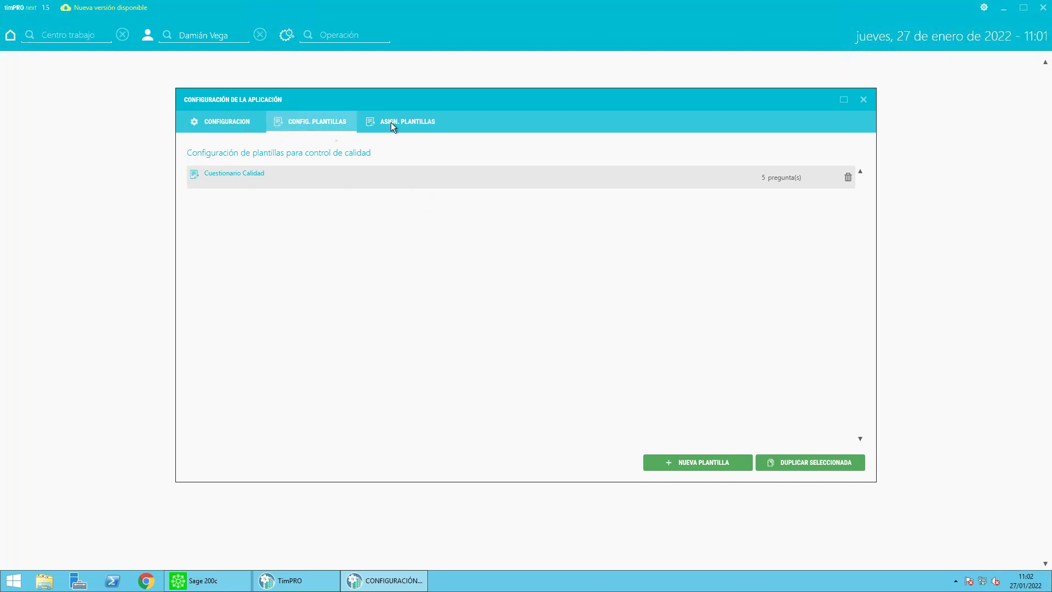
{"action": "left_click_drag", "start_coordinate": [422, 94], "coordinate": [419, 94]}
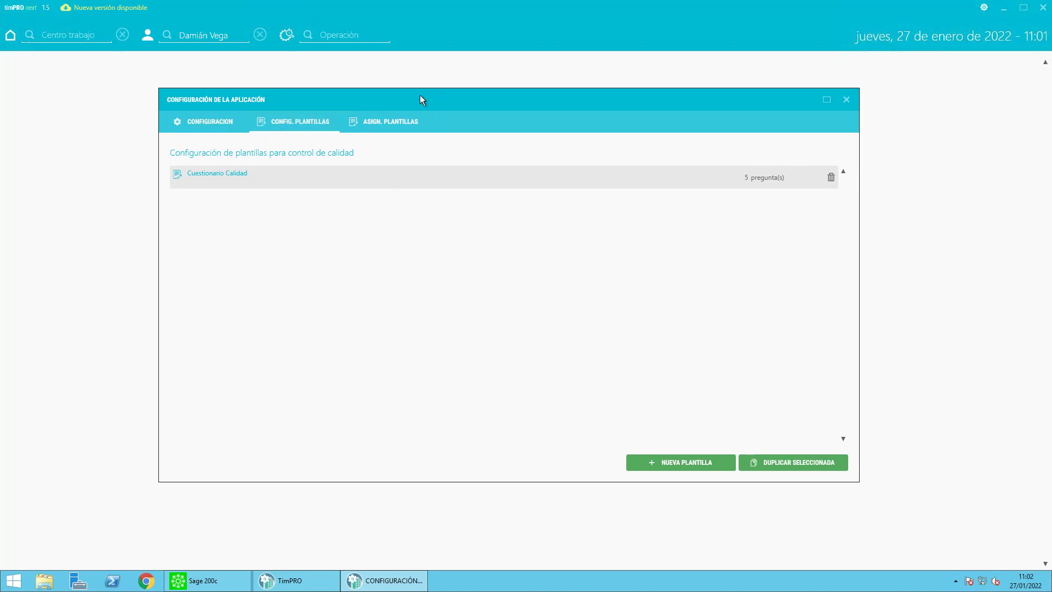
{"action": "left_click", "coordinate": [846, 100]}
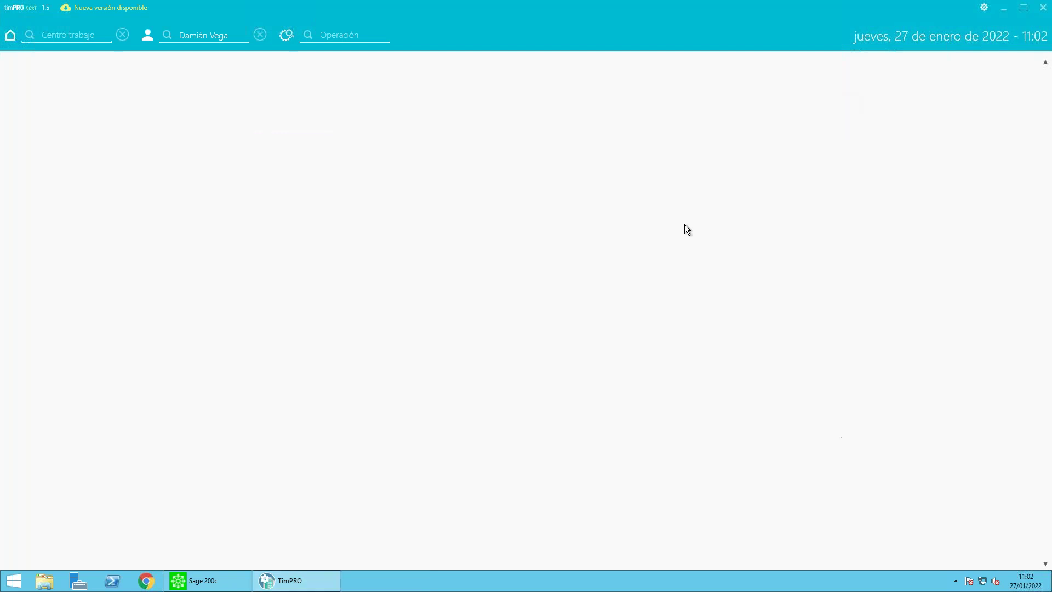
Close timPRO and select the Producto Acabado Tipo A work order in Sage 200c
{"action": "left_click", "coordinate": [1043, 8]}
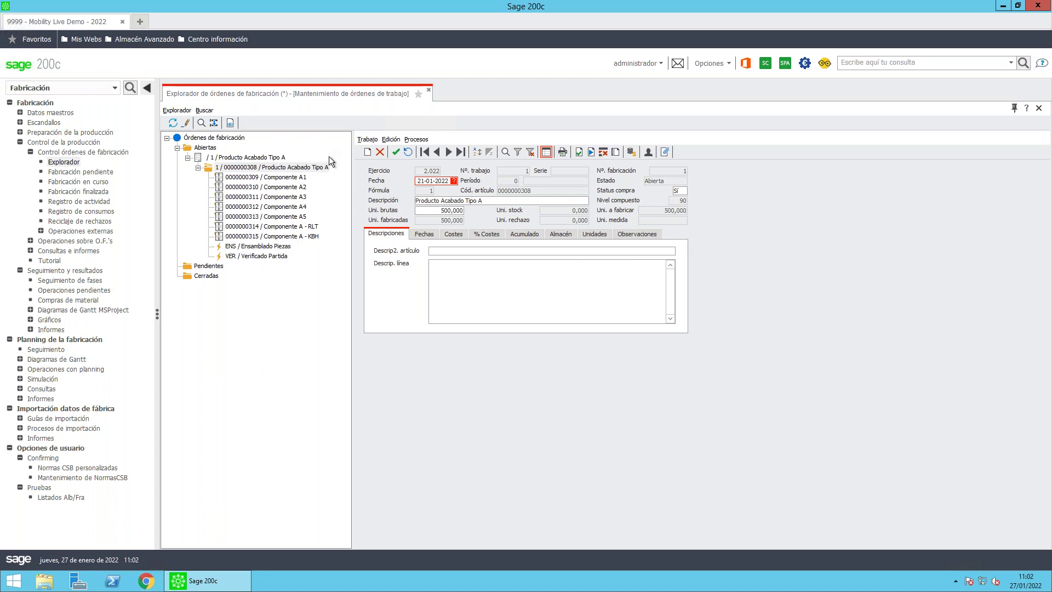
{"action": "left_click", "coordinate": [298, 169]}
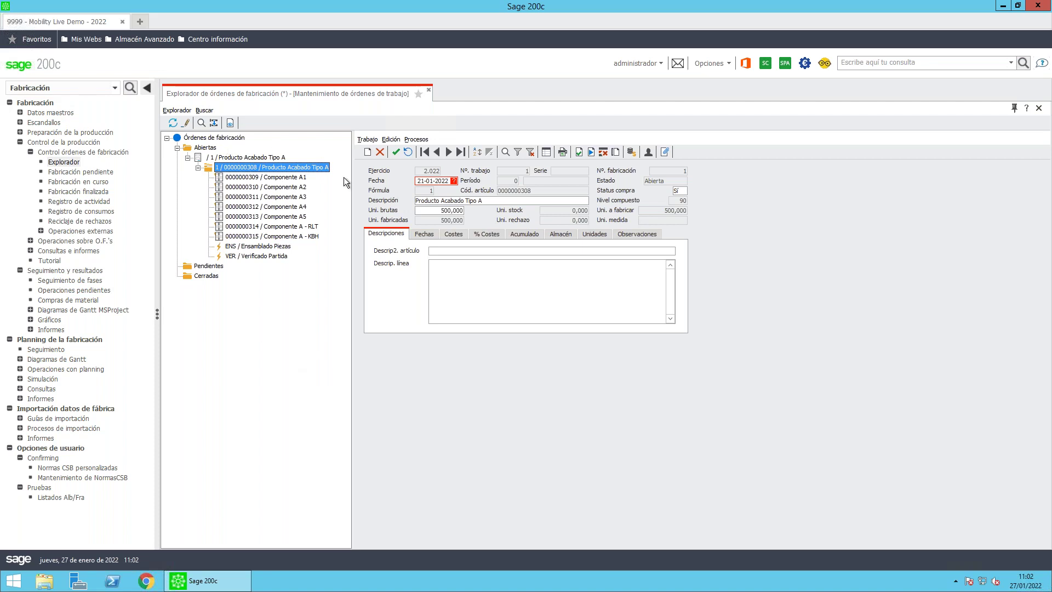
Open mobilityWAREHOUSE from Sage 200c and view its pending stock movement documents in a maximized window
{"action": "left_click", "coordinate": [144, 39]}
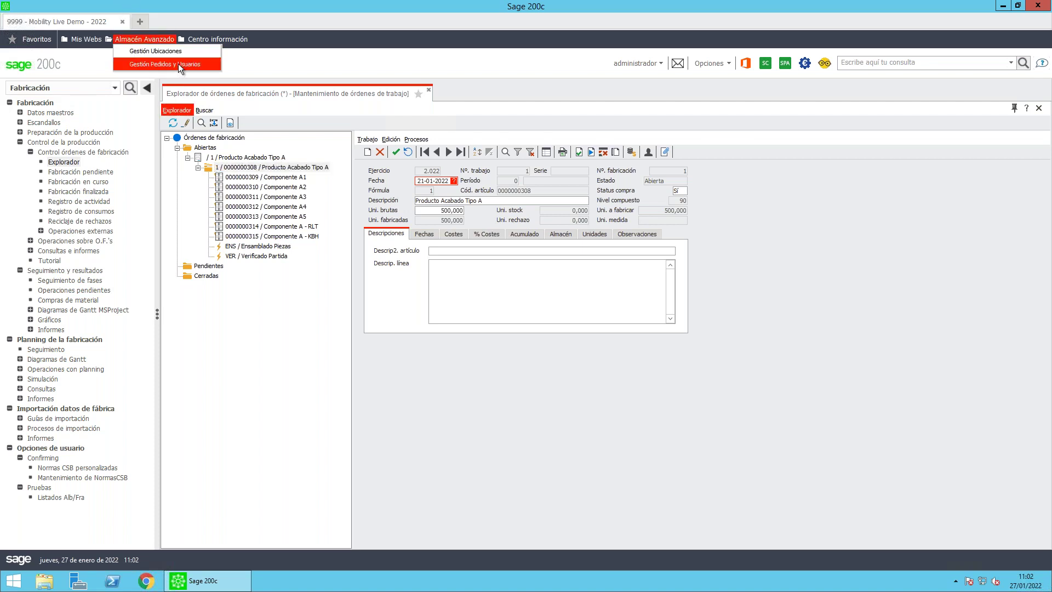
{"action": "left_click", "coordinate": [405, 94]}
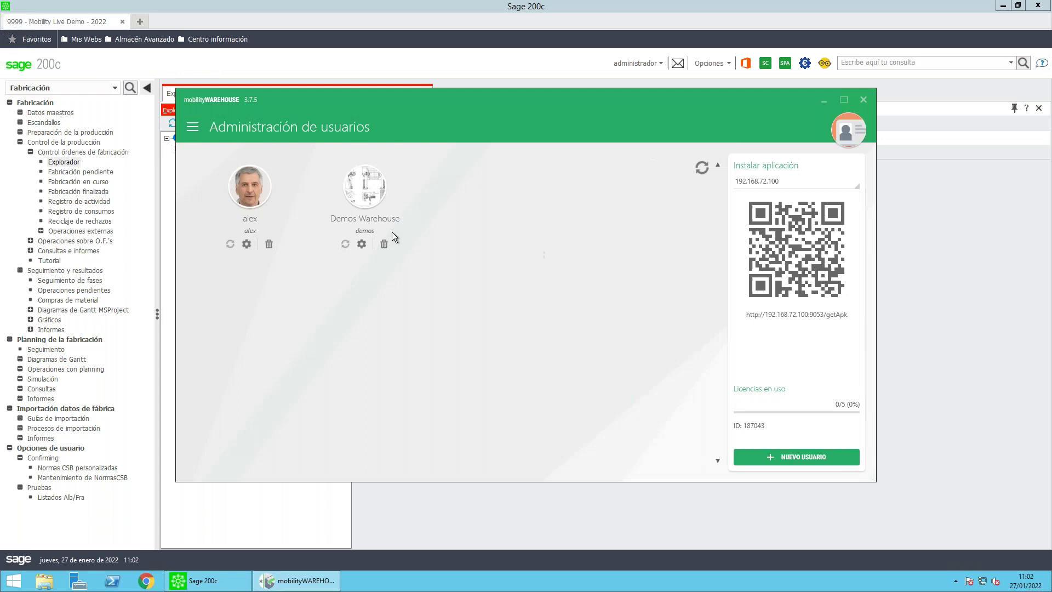
{"action": "left_click", "coordinate": [199, 132]}
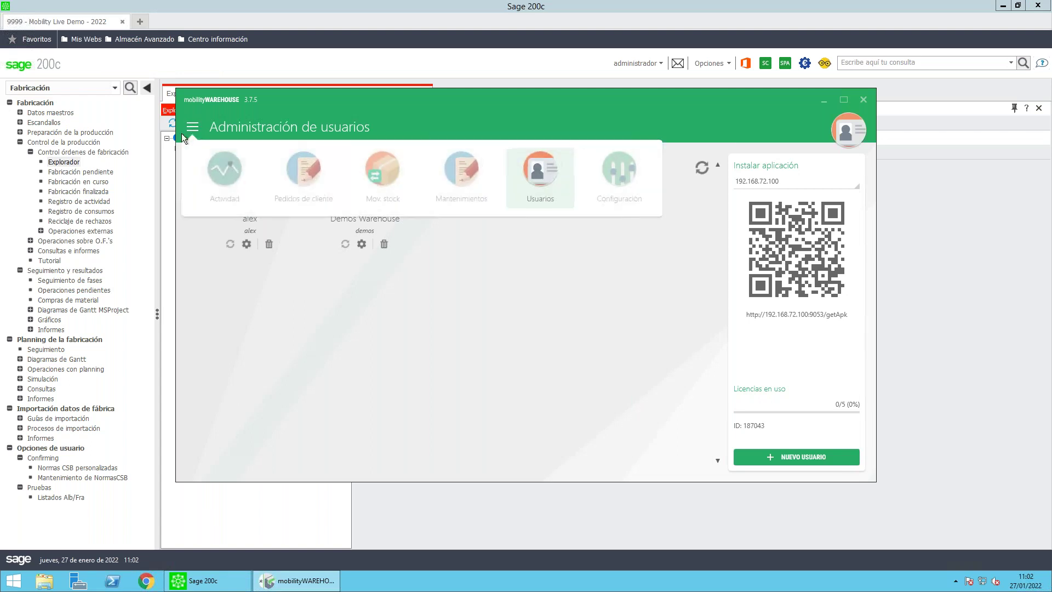
{"action": "left_click", "coordinate": [374, 168]}
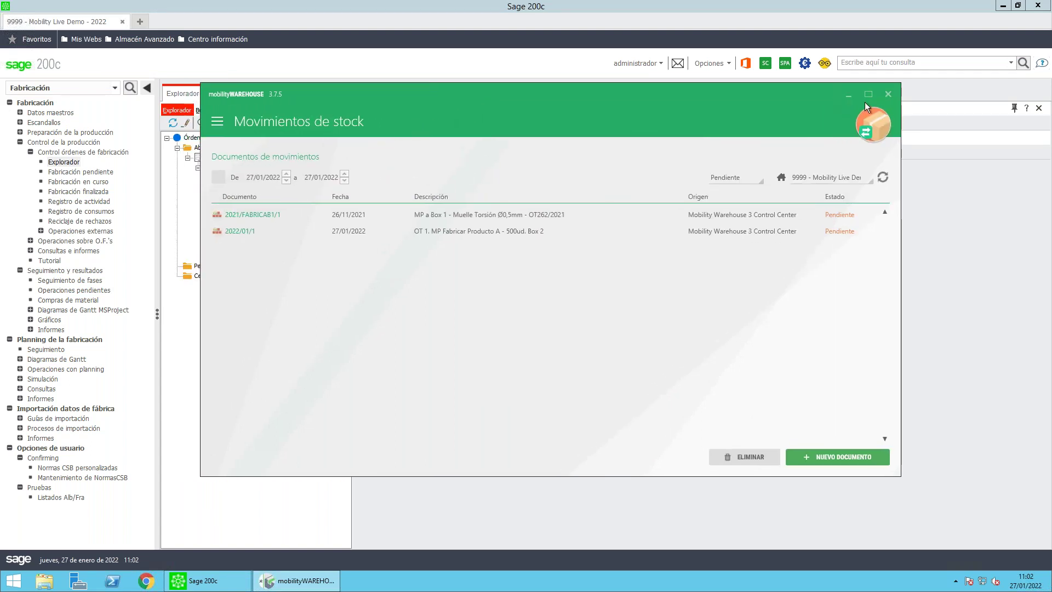
{"action": "left_click", "coordinate": [868, 94]}
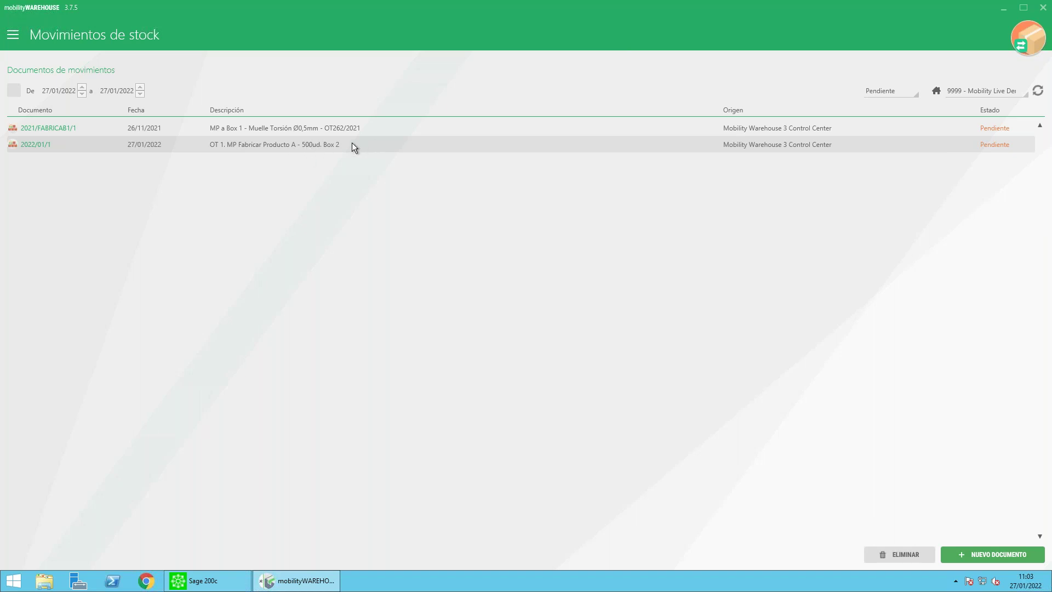
Open storageCONTROL's location management from Sage 200c, maximize it, and view the contents of warehouses 0002 and ADM1
{"action": "left_click", "coordinate": [198, 581]}
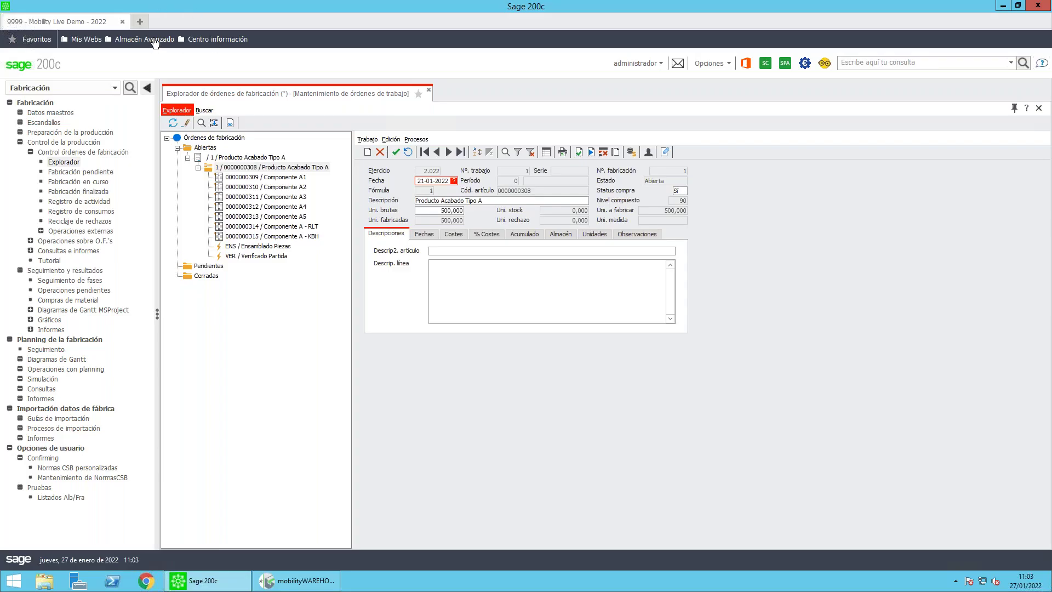
{"action": "left_click", "coordinate": [155, 41]}
{"action": "left_click", "coordinate": [156, 51]}
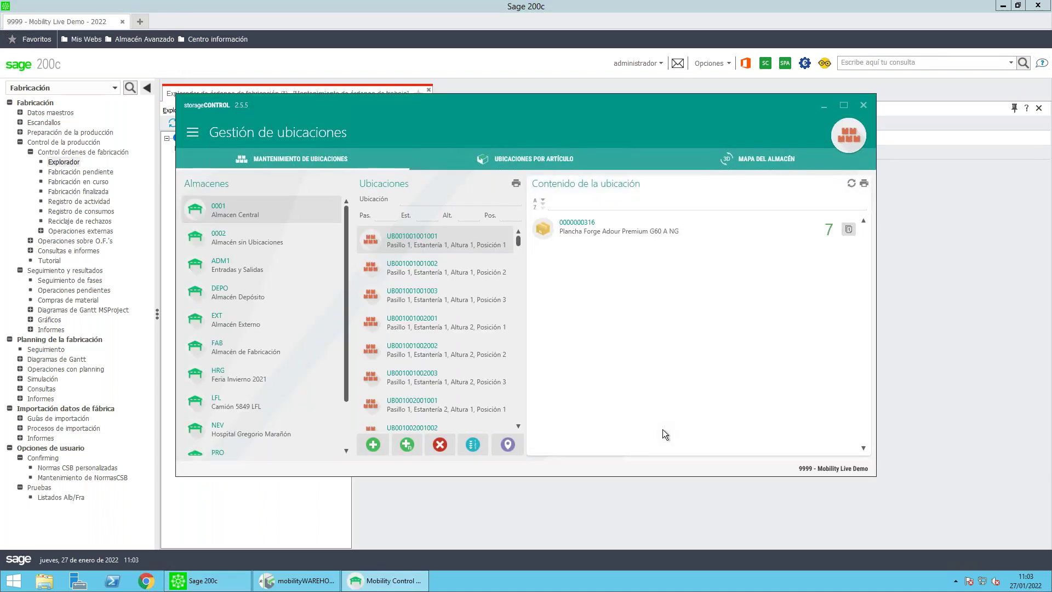
{"action": "left_click", "coordinate": [844, 104]}
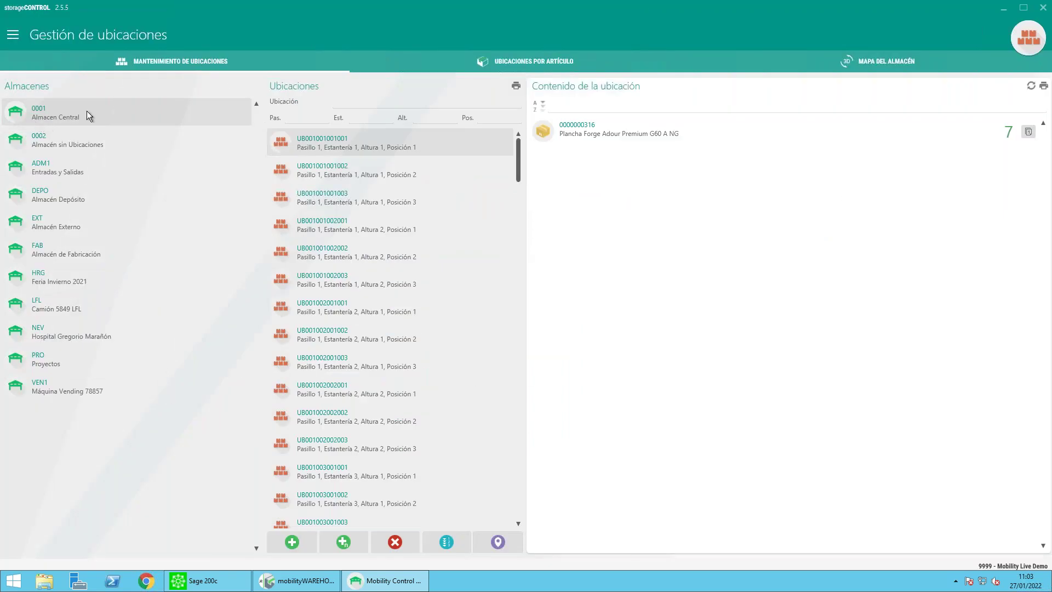
{"action": "left_click", "coordinate": [91, 133]}
{"action": "left_click", "coordinate": [69, 167]}
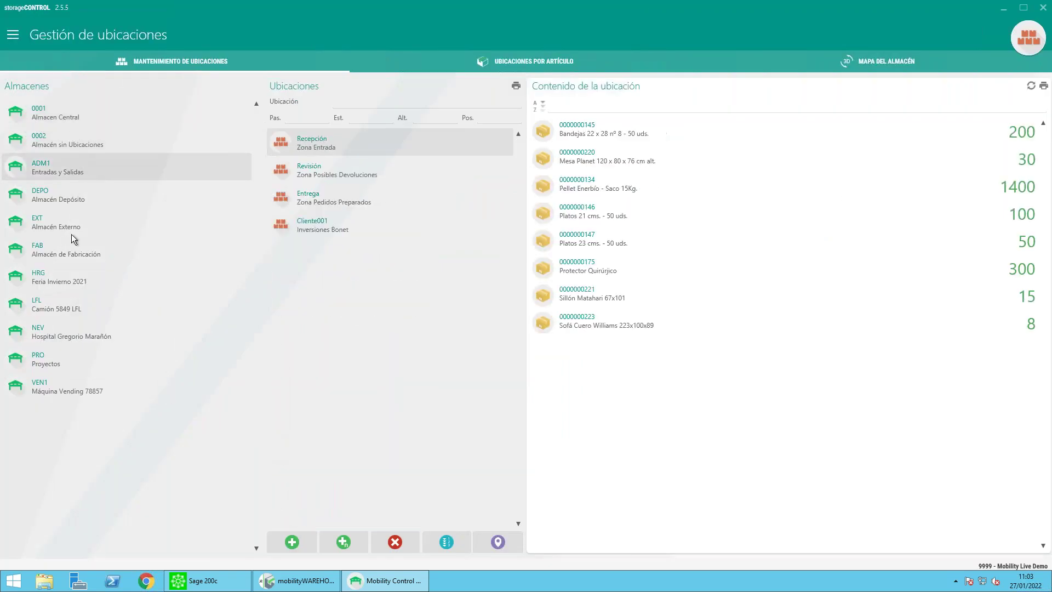
View the contents of location B6 in warehouse FAB alongside the Producto Acabado Tipo A work order in Sage 200c
{"action": "left_click", "coordinate": [22, 230]}
{"action": "left_click", "coordinate": [46, 255]}
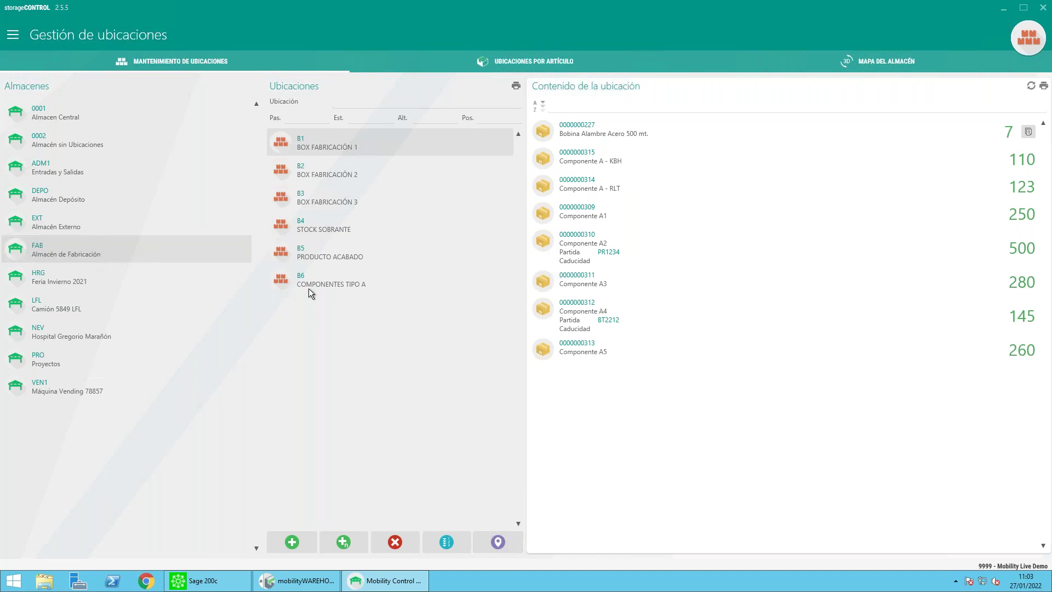
{"action": "left_click", "coordinate": [337, 283]}
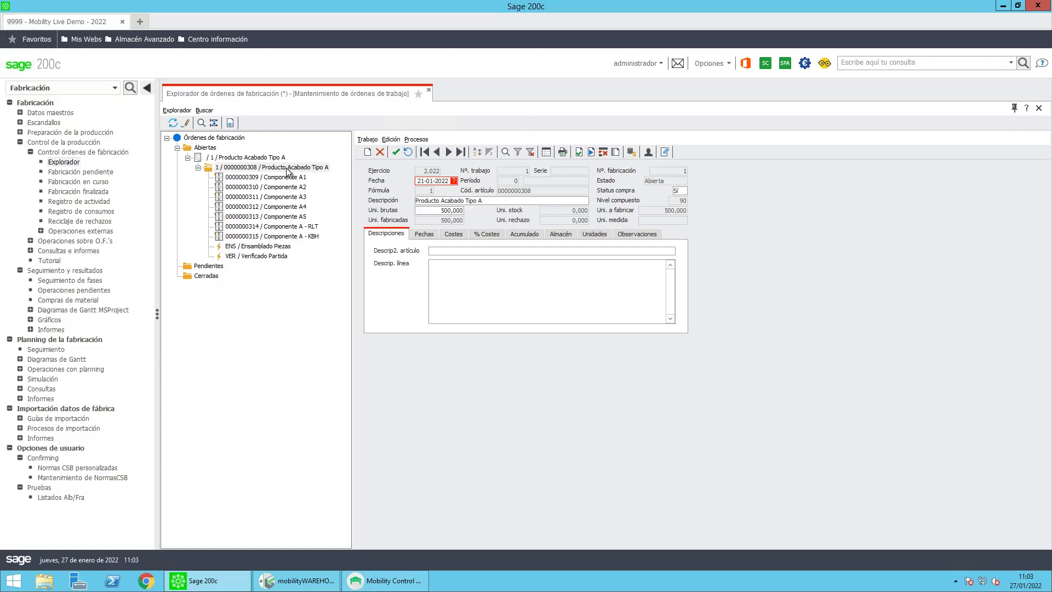
{"action": "left_click", "coordinate": [378, 581]}
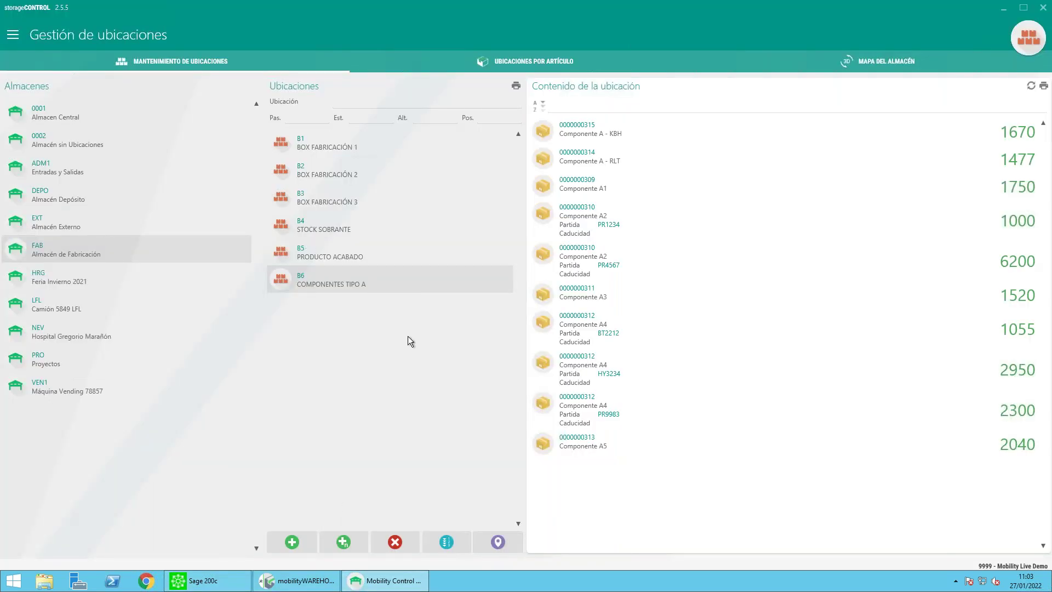
Examine the contents of manufacturing boxes B1, B2 and B3 and the finished product location B5 in warehouse FAB
{"action": "left_click", "coordinate": [337, 147]}
{"action": "left_click", "coordinate": [344, 170]}
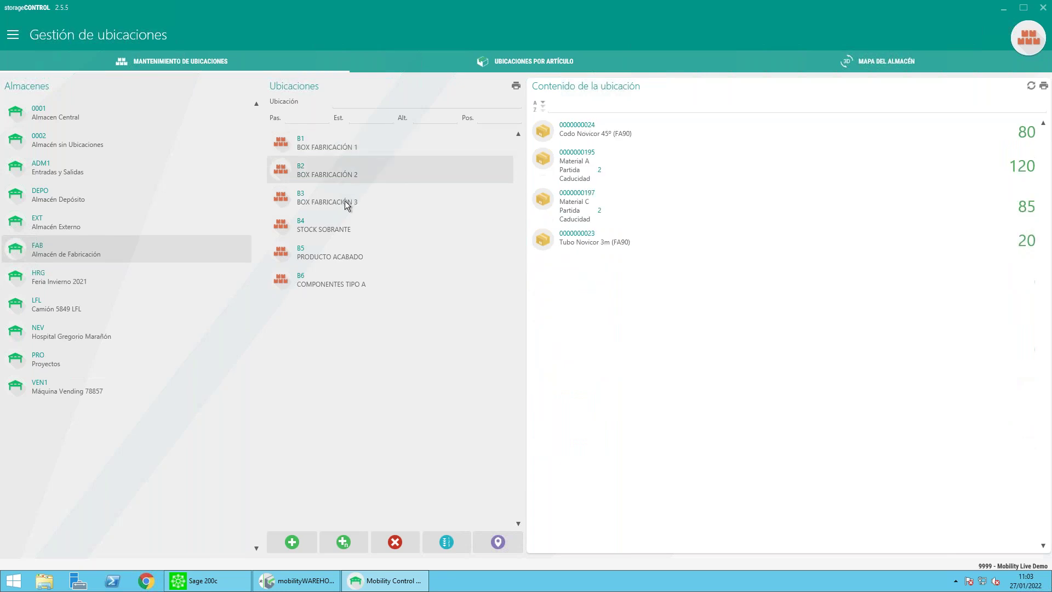
{"action": "left_click", "coordinate": [344, 198]}
{"action": "left_click", "coordinate": [318, 147]}
{"action": "left_click", "coordinate": [327, 175]}
{"action": "left_click", "coordinate": [334, 202]}
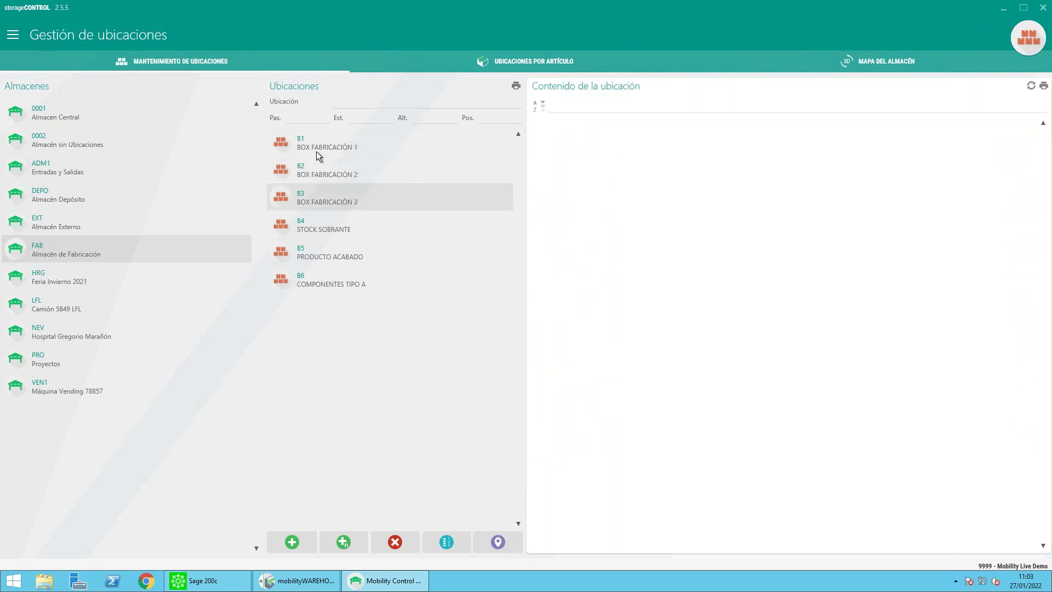
{"action": "left_click", "coordinate": [315, 155]}
{"action": "left_click", "coordinate": [318, 173]}
{"action": "left_click", "coordinate": [320, 195]}
{"action": "left_click", "coordinate": [340, 256]}
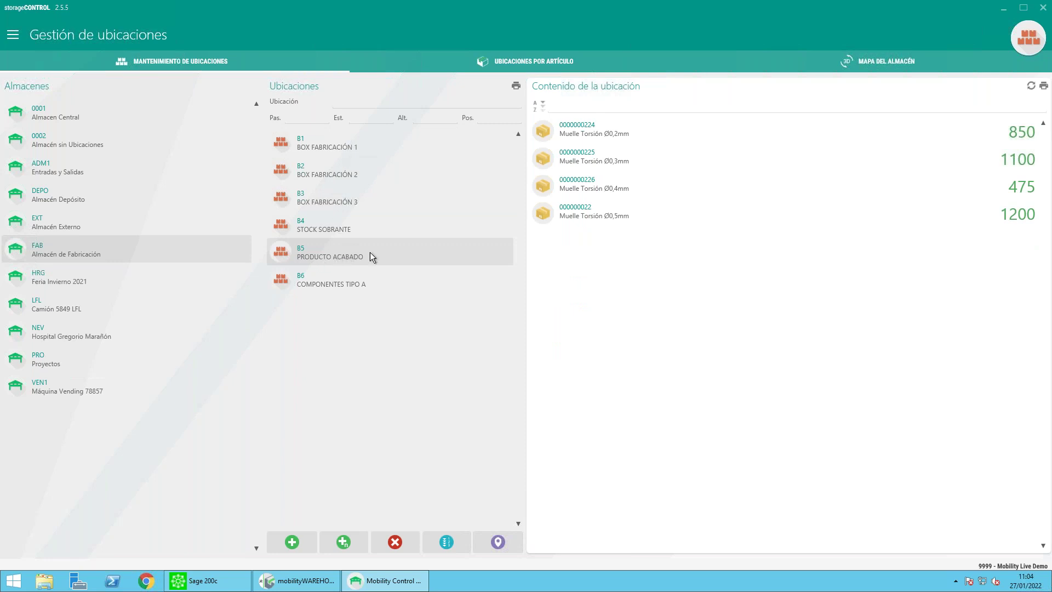
Compare the contents of locations B1, B5, B4, B6 and B2 in warehouse FAB, finishing on B2
{"action": "left_click", "coordinate": [327, 148]}
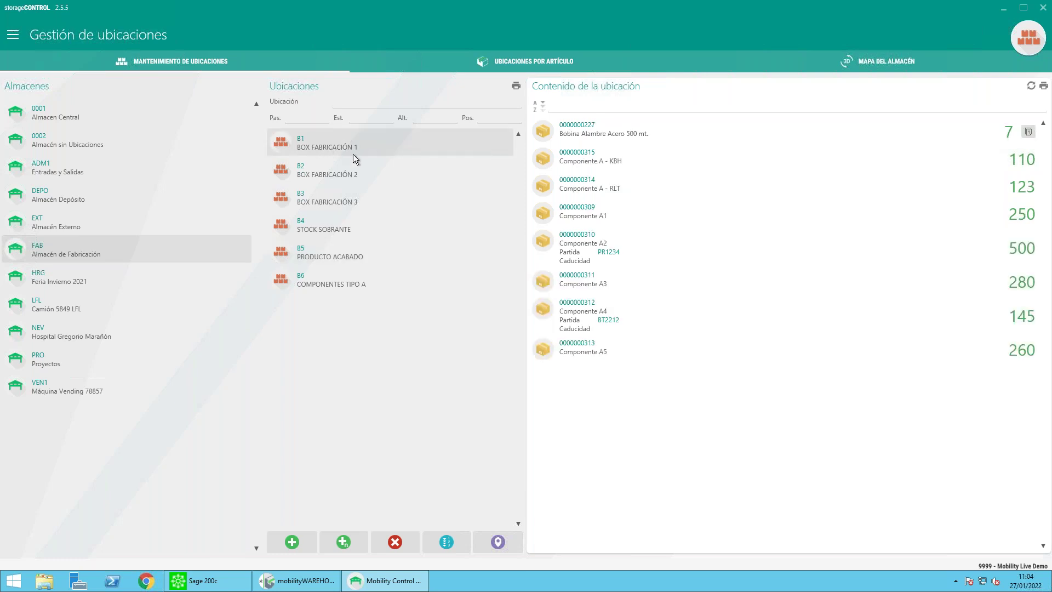
{"action": "left_click", "coordinate": [340, 258]}
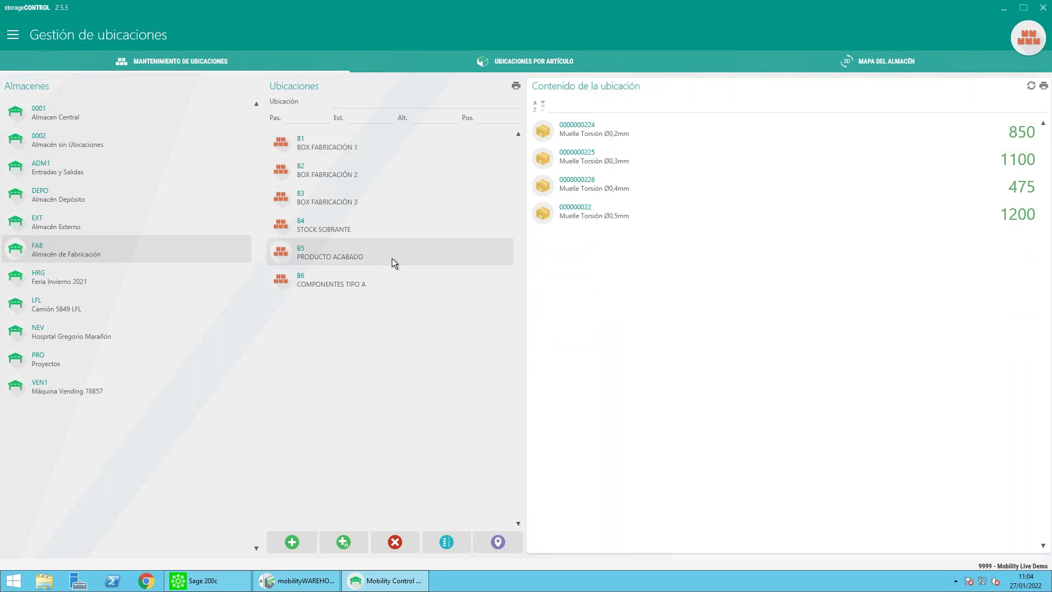
{"action": "left_click", "coordinate": [328, 230]}
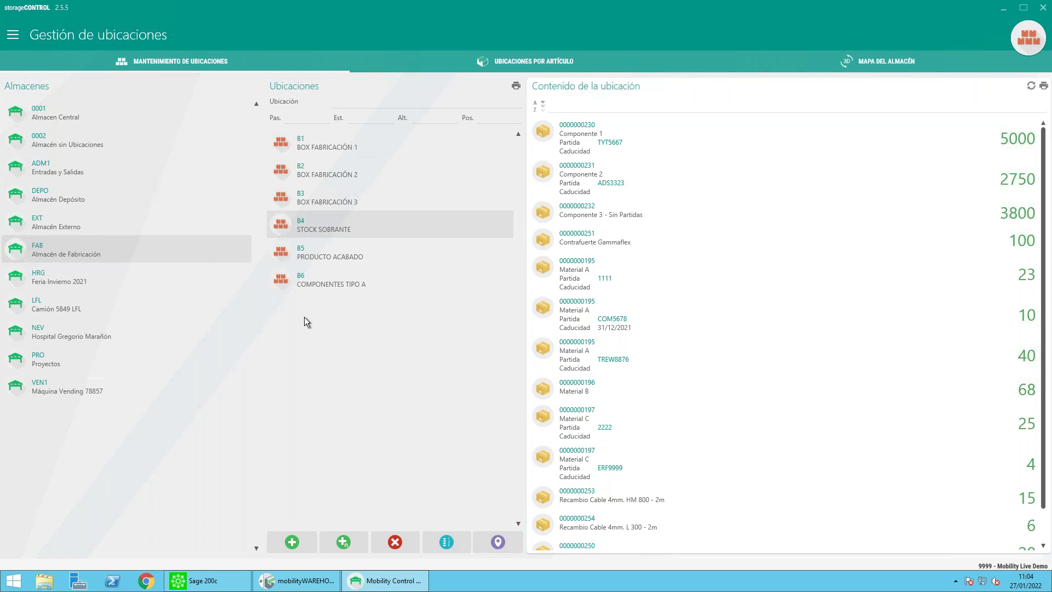
{"action": "left_click", "coordinate": [346, 246]}
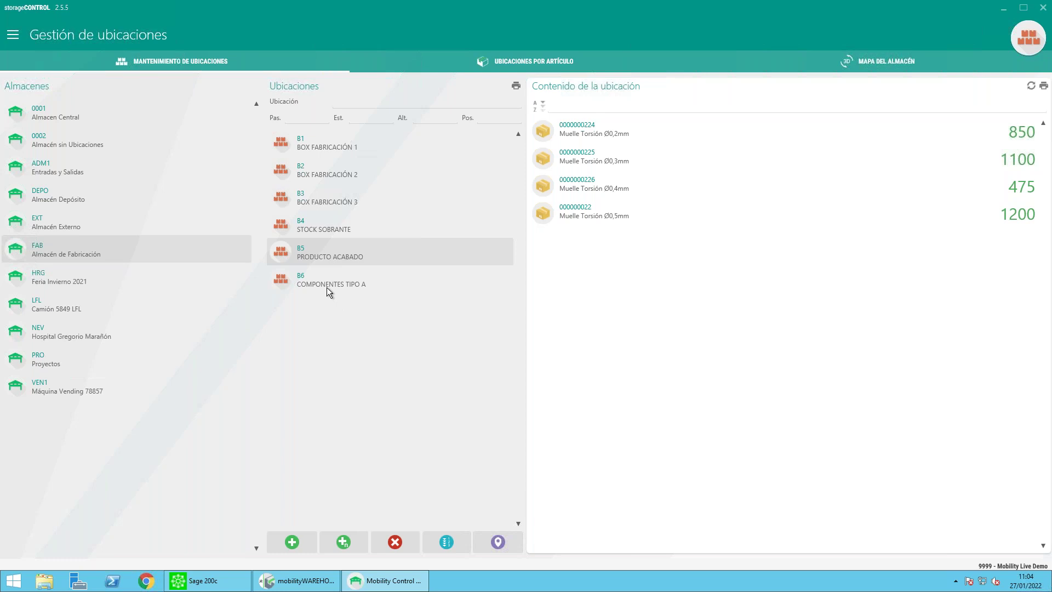
{"action": "left_click", "coordinate": [296, 281]}
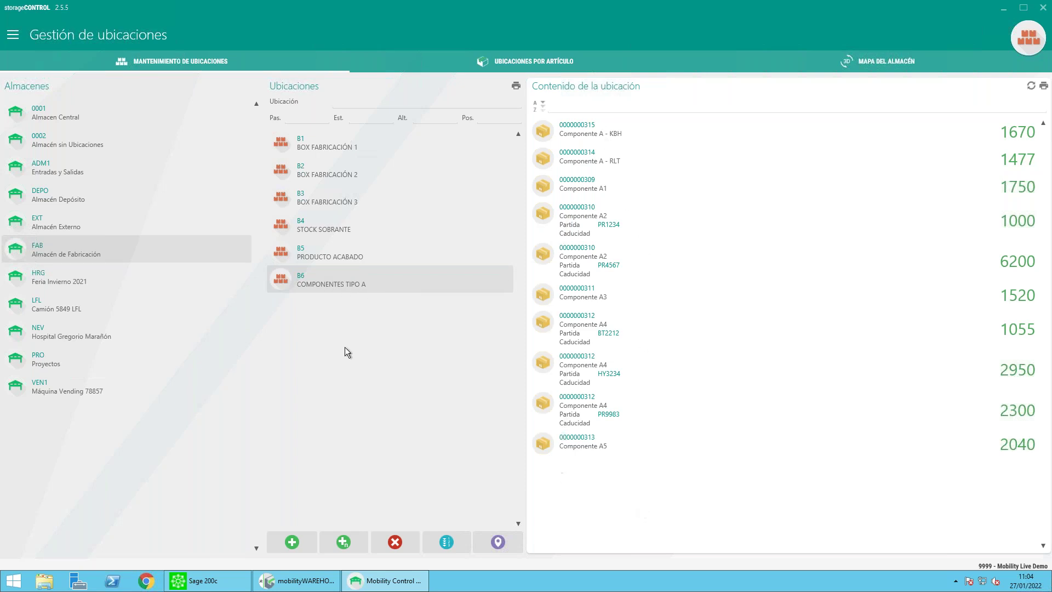
{"action": "left_click", "coordinate": [339, 177]}
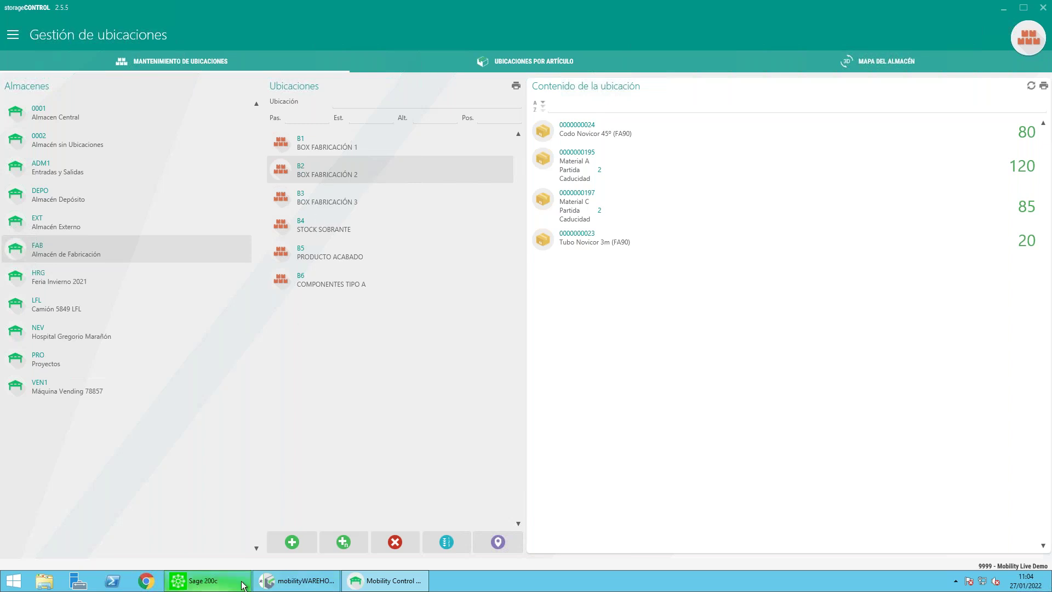
Open the pending Producto A 500ud. Box 2 stock movement document in mobilityWAREHOUSE and examine its component lines
{"action": "left_click", "coordinate": [312, 581]}
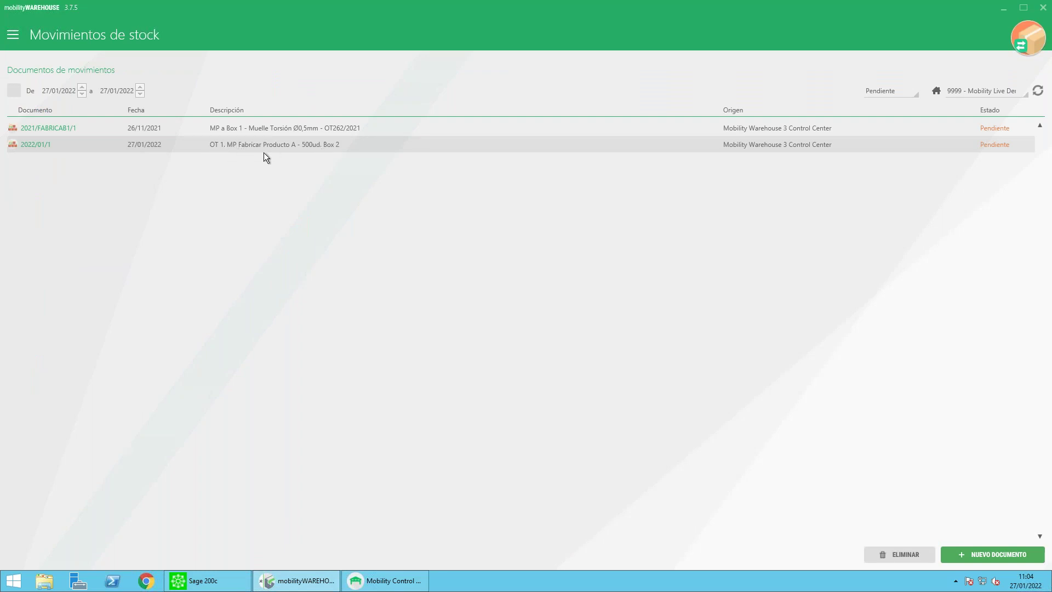
{"action": "double_click", "coordinate": [347, 149]}
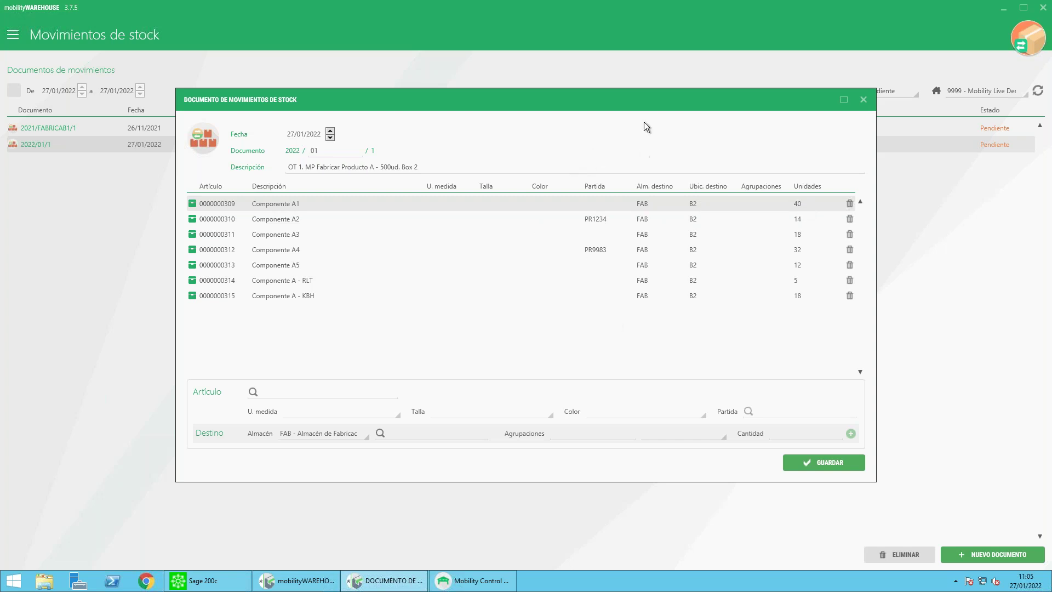
{"action": "left_click_drag", "start_coordinate": [662, 117], "coordinate": [679, 136]}
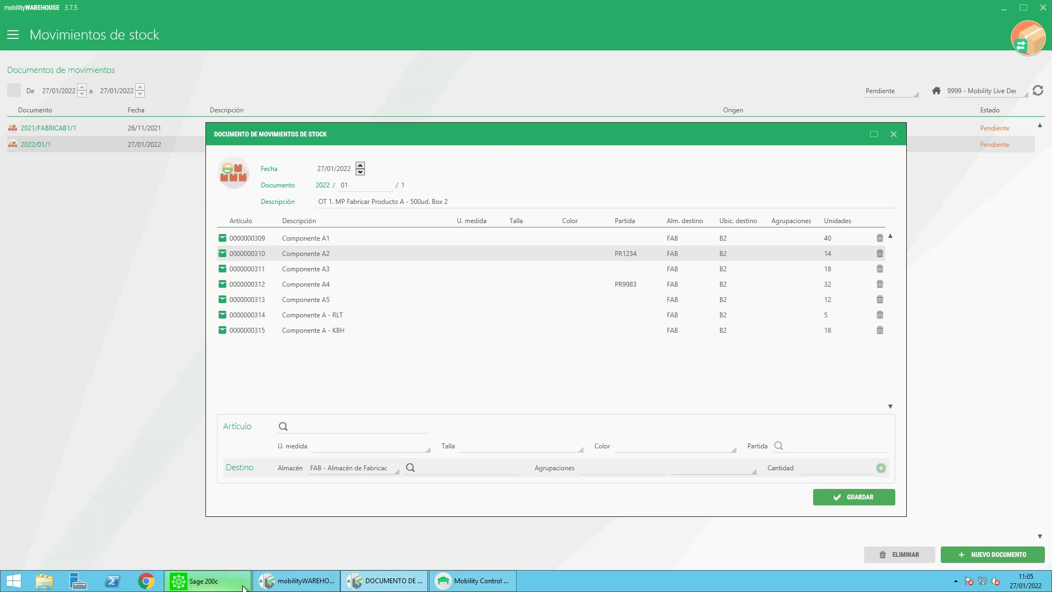
Check the stock movement document against Sage 200c and storageCONTROL, and close the document without saving
{"action": "left_click", "coordinate": [203, 580]}
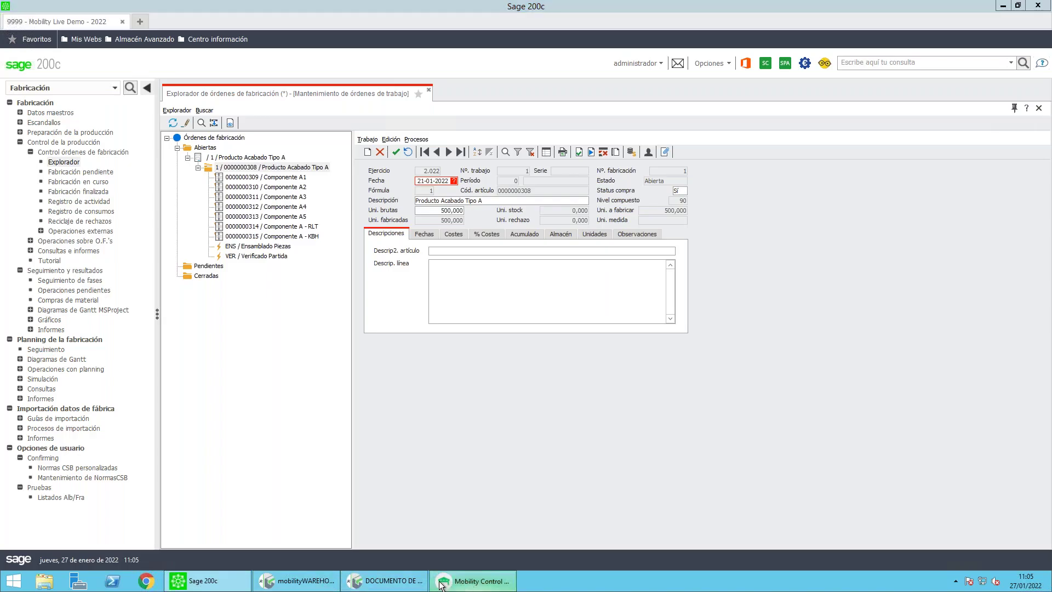
{"action": "left_click", "coordinate": [472, 581]}
{"action": "left_click", "coordinate": [386, 581]}
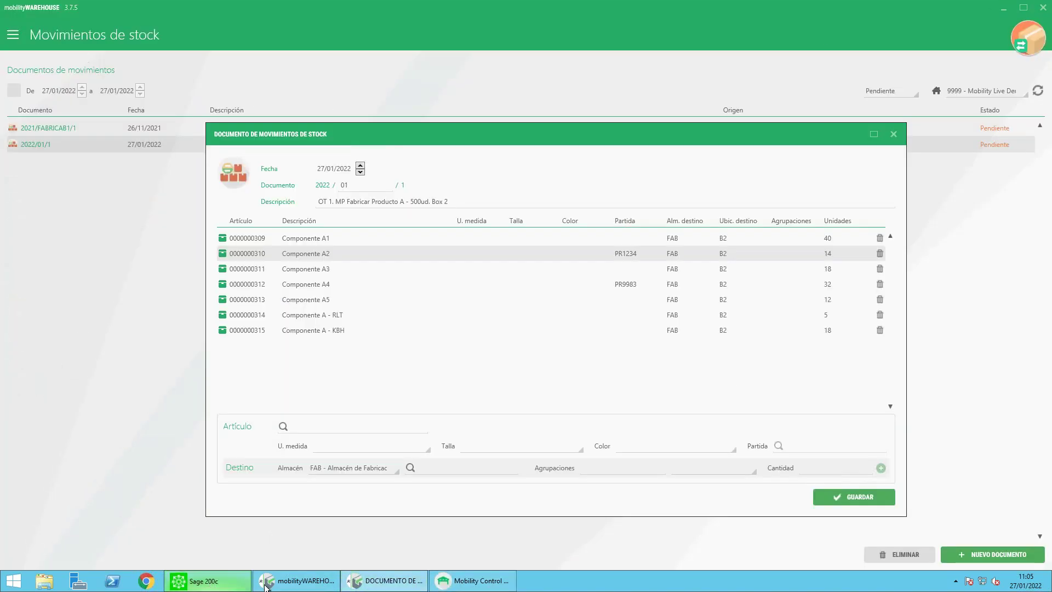
{"action": "left_click", "coordinate": [211, 582]}
{"action": "left_click", "coordinate": [390, 582]}
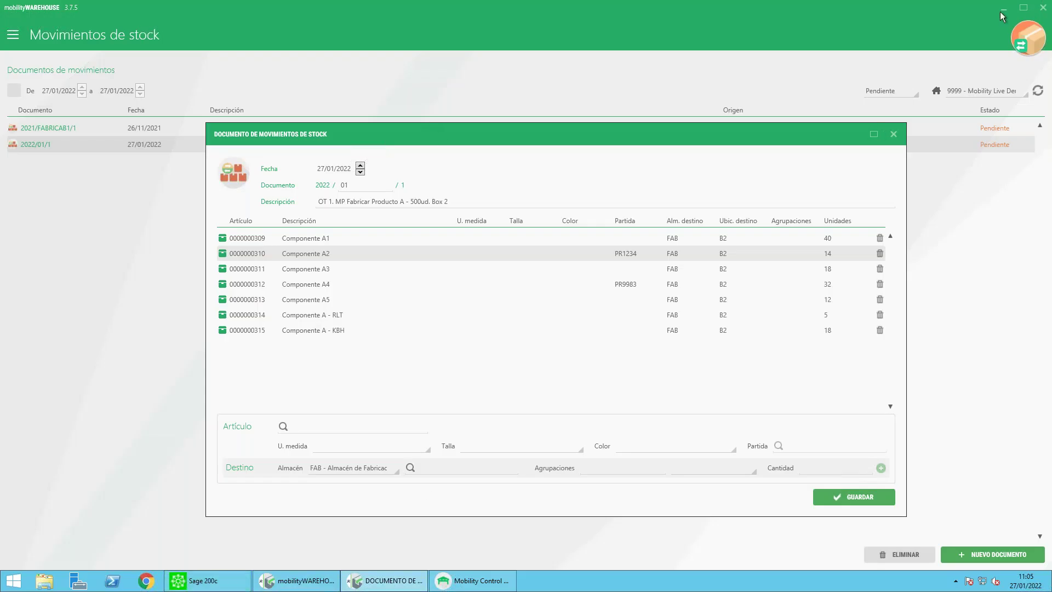
{"action": "left_click", "coordinate": [892, 135]}
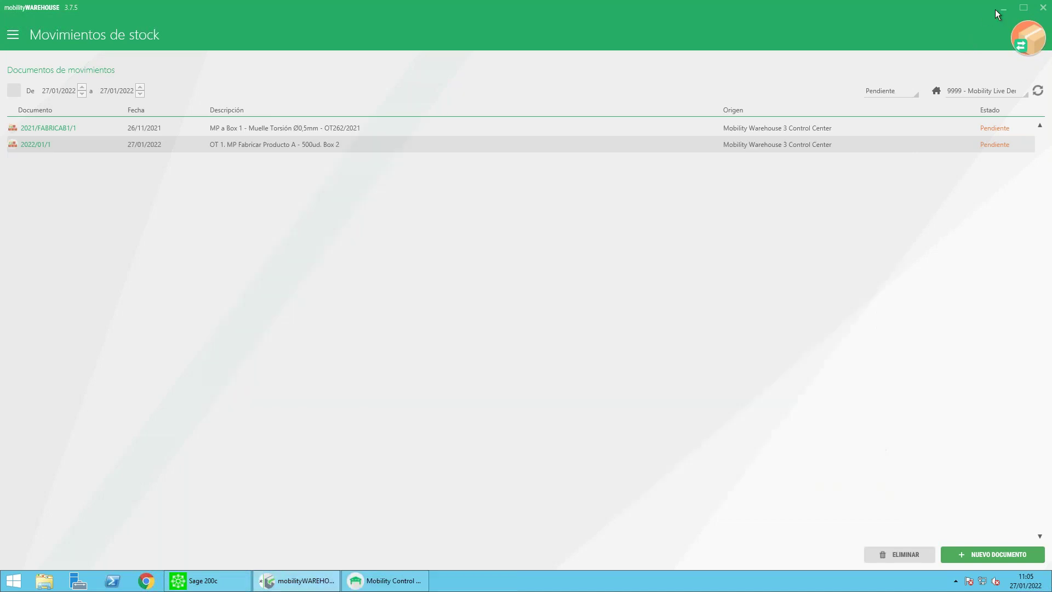
Restore the mobilityWAREHOUSE window to a smaller size, review the Producto A movement document over Sage 200c, and close it unsaved
{"action": "left_click", "coordinate": [1023, 8]}
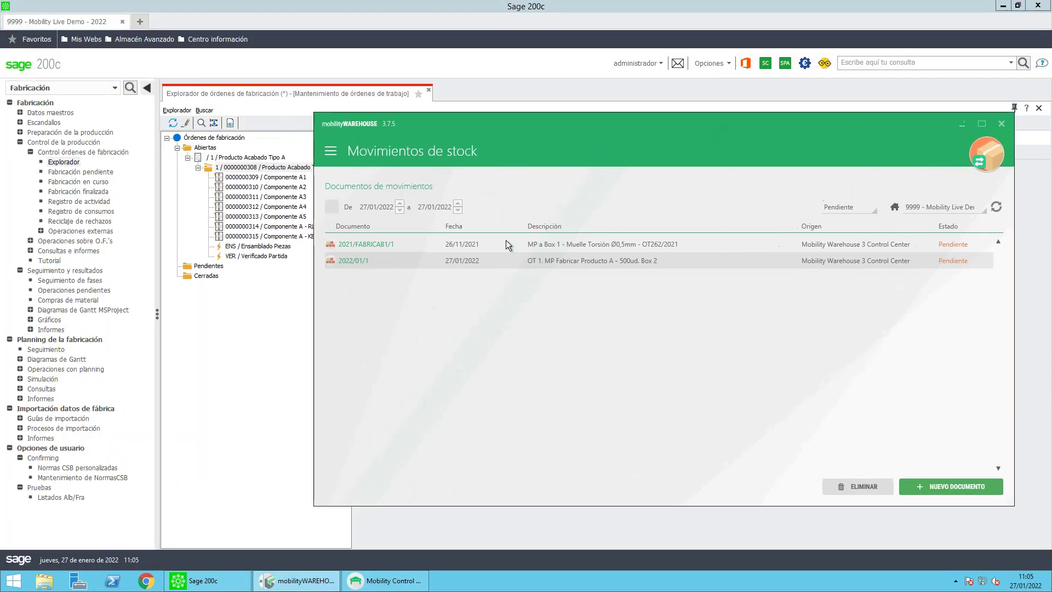
{"action": "double_click", "coordinate": [570, 265]}
{"action": "left_click_drag", "start_coordinate": [320, 81], "coordinate": [482, 102]}
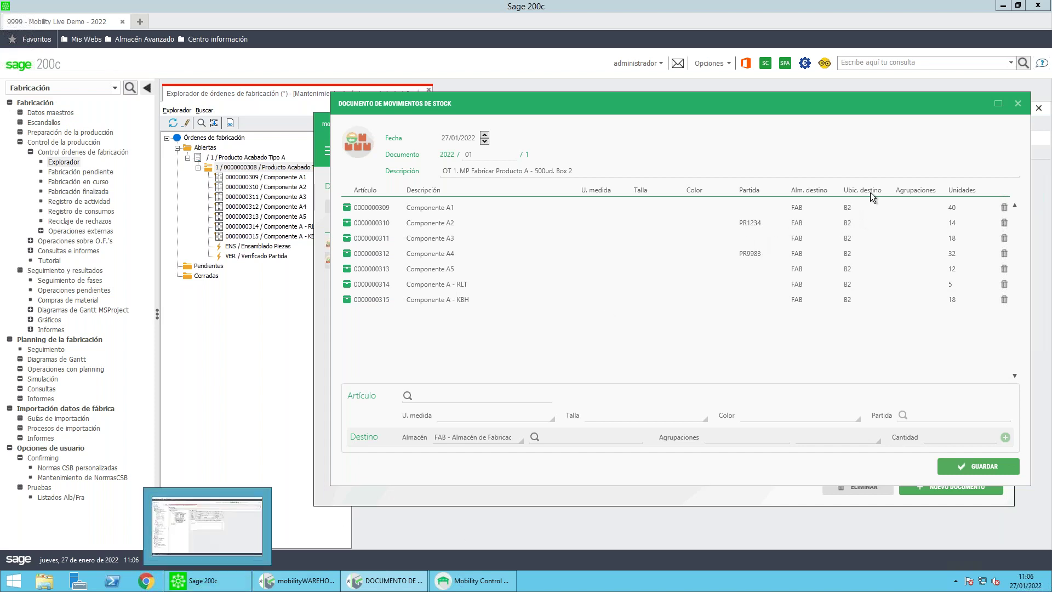
{"action": "left_click_drag", "start_coordinate": [883, 104], "coordinate": [816, 102]}
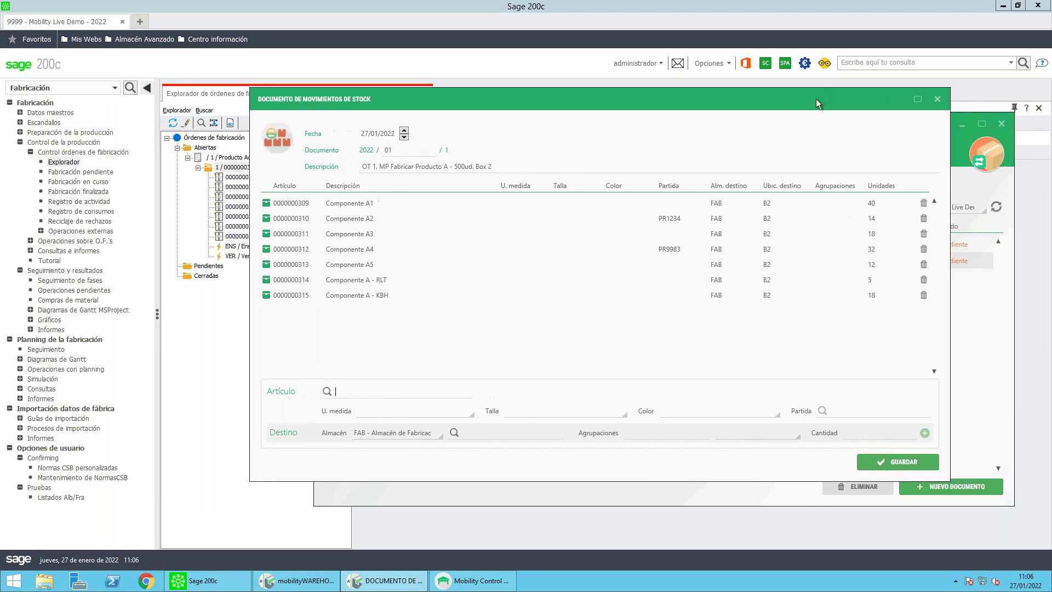
{"action": "left_click", "coordinate": [937, 99]}
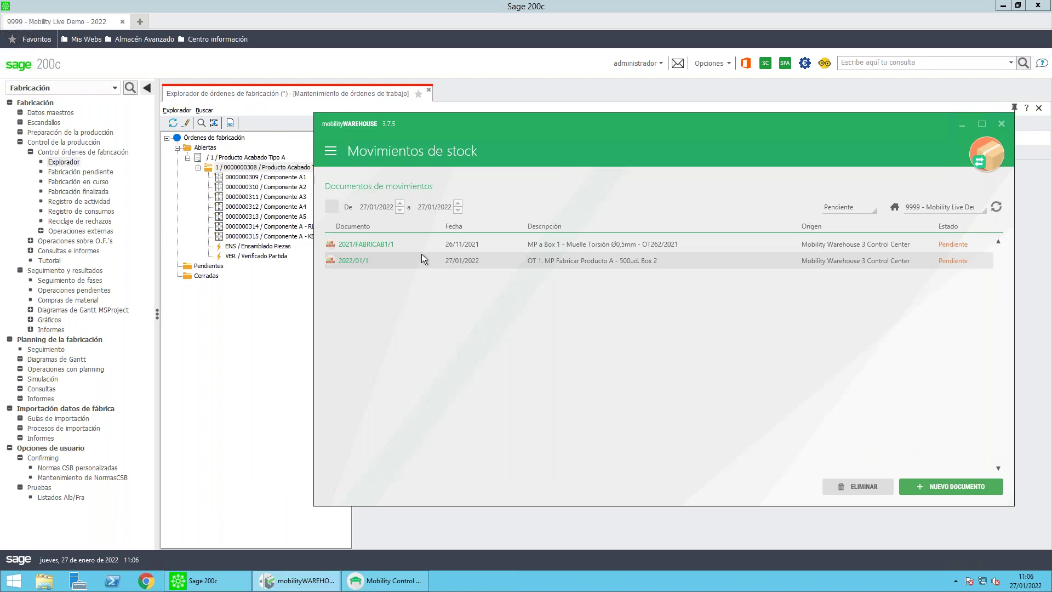
Close mobilityWAREHOUSE, review location B2 in storageCONTROL, and return to the work order in Sage 200c
{"action": "left_click", "coordinate": [1001, 128]}
{"action": "left_click", "coordinate": [301, 580]}
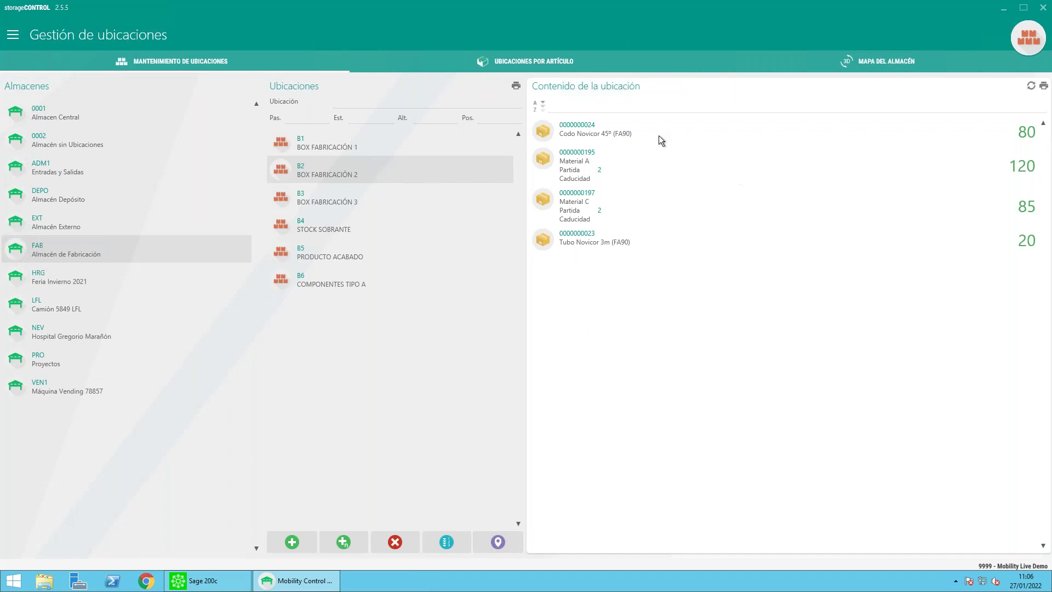
{"action": "left_click", "coordinate": [195, 580]}
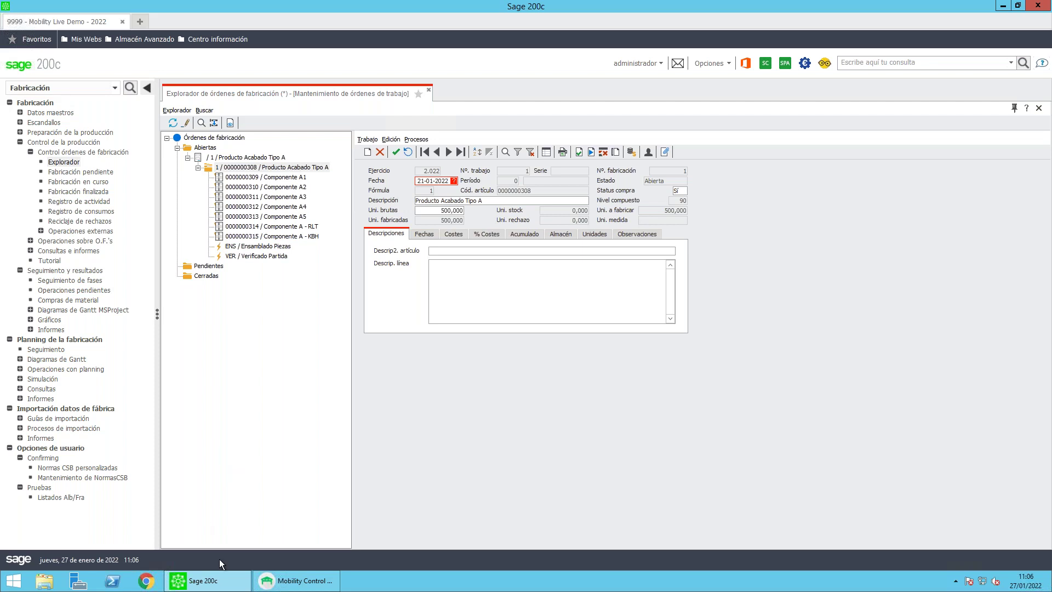
Review locations B1 to B5 of warehouse FAB in storageCONTROL, ending on the finished product location B5
{"action": "left_click", "coordinate": [299, 581]}
{"action": "left_click", "coordinate": [337, 254]}
{"action": "left_click", "coordinate": [323, 229]}
{"action": "left_click", "coordinate": [327, 199]}
{"action": "left_click", "coordinate": [328, 143]}
{"action": "left_click", "coordinate": [339, 164]}
{"action": "left_click", "coordinate": [337, 198]}
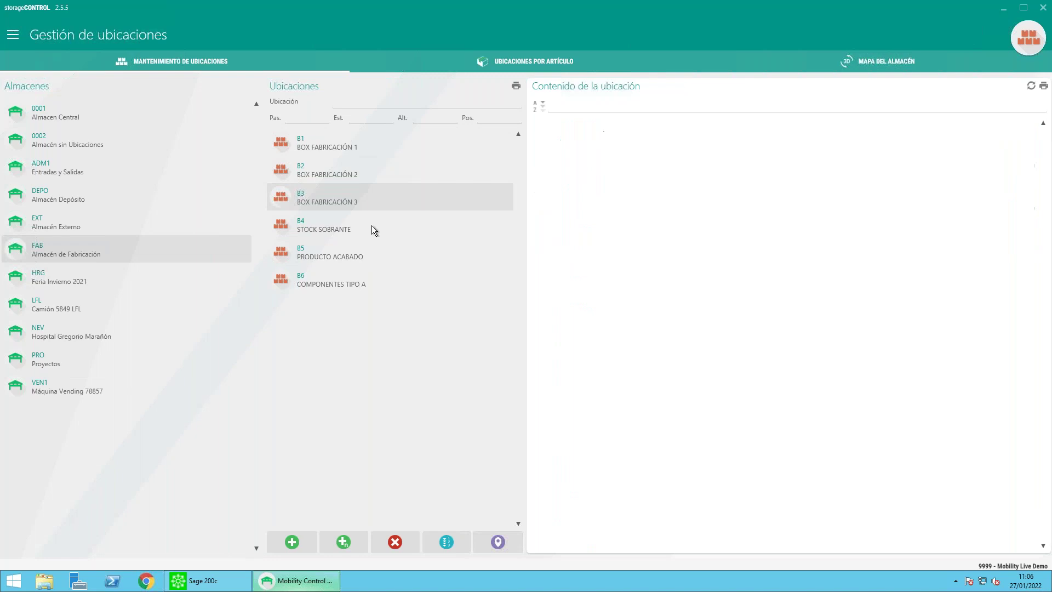
{"action": "left_click", "coordinate": [384, 254]}
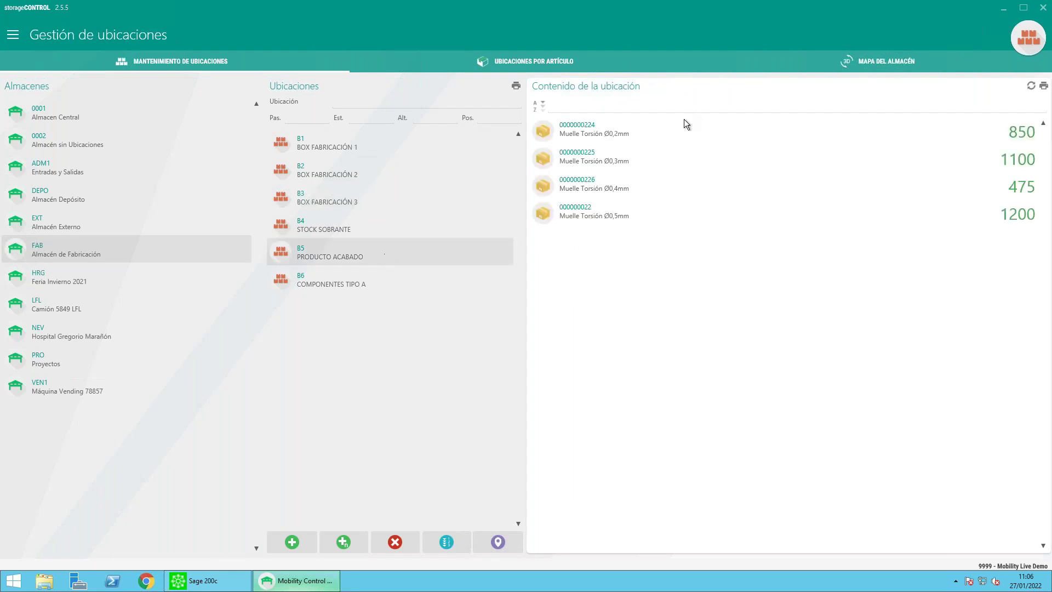
Minimize storageCONTROL and the remote session, and switch to the Webinar EFOR presentation in PowerPoint
{"action": "left_click", "coordinate": [1003, 9]}
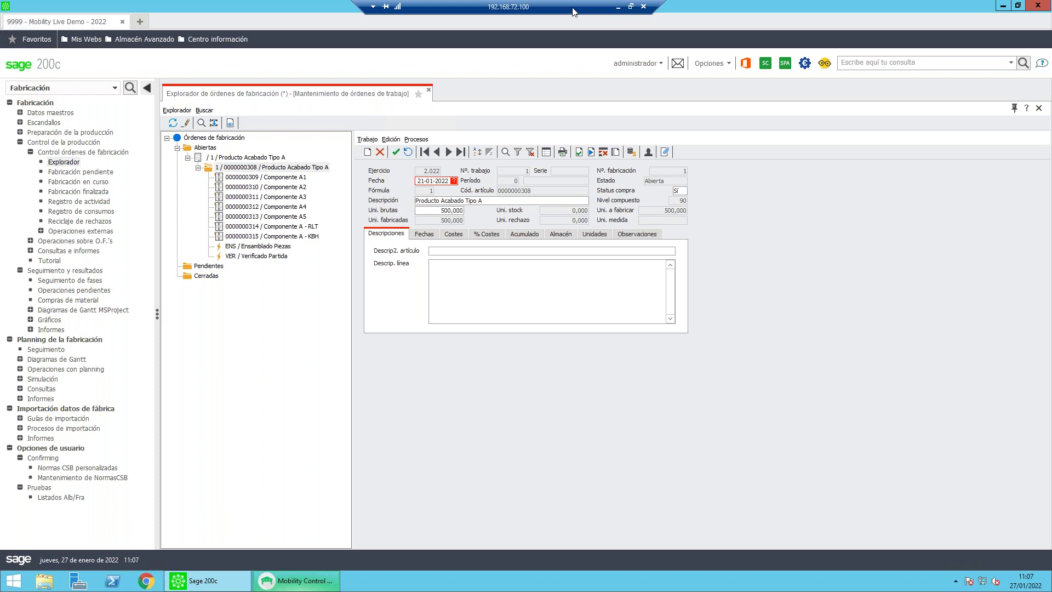
{"action": "left_click", "coordinate": [617, 9]}
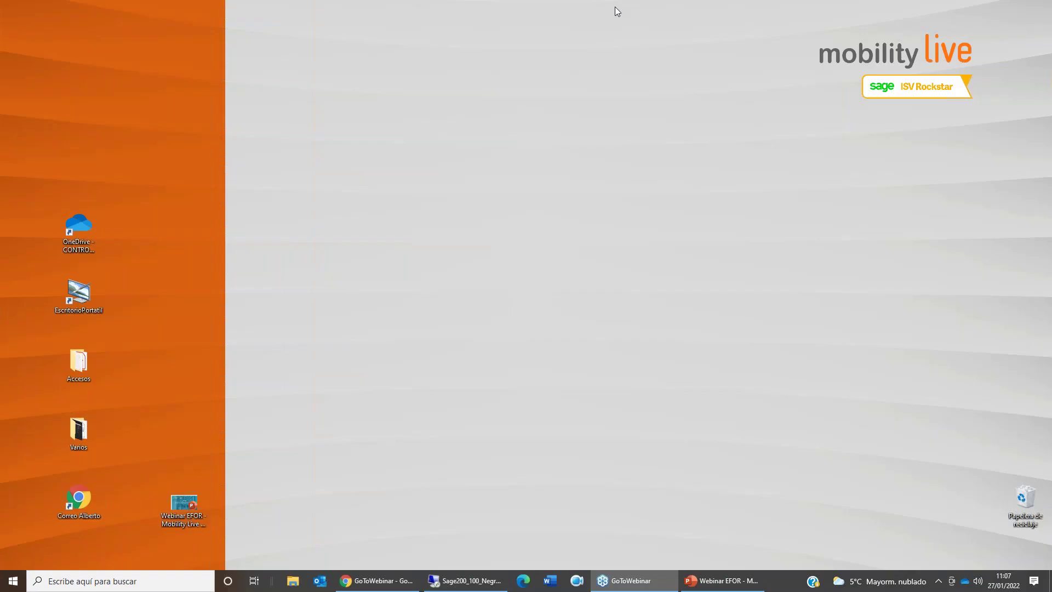
{"action": "left_click", "coordinate": [724, 581]}
{"action": "scroll", "coordinate": [413, 374], "scroll_direction": "down", "scroll_amount": 1}
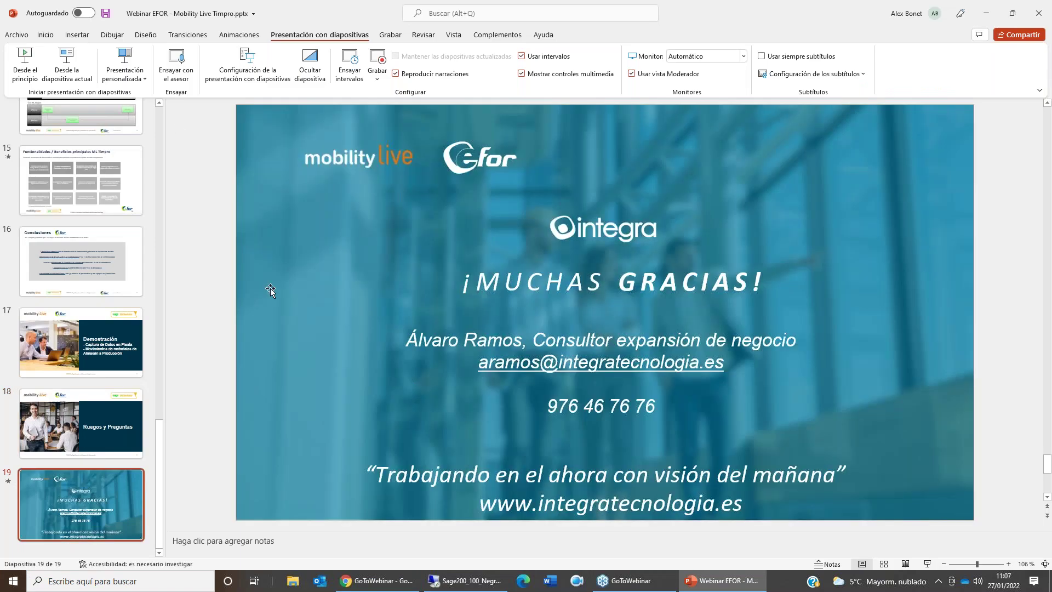